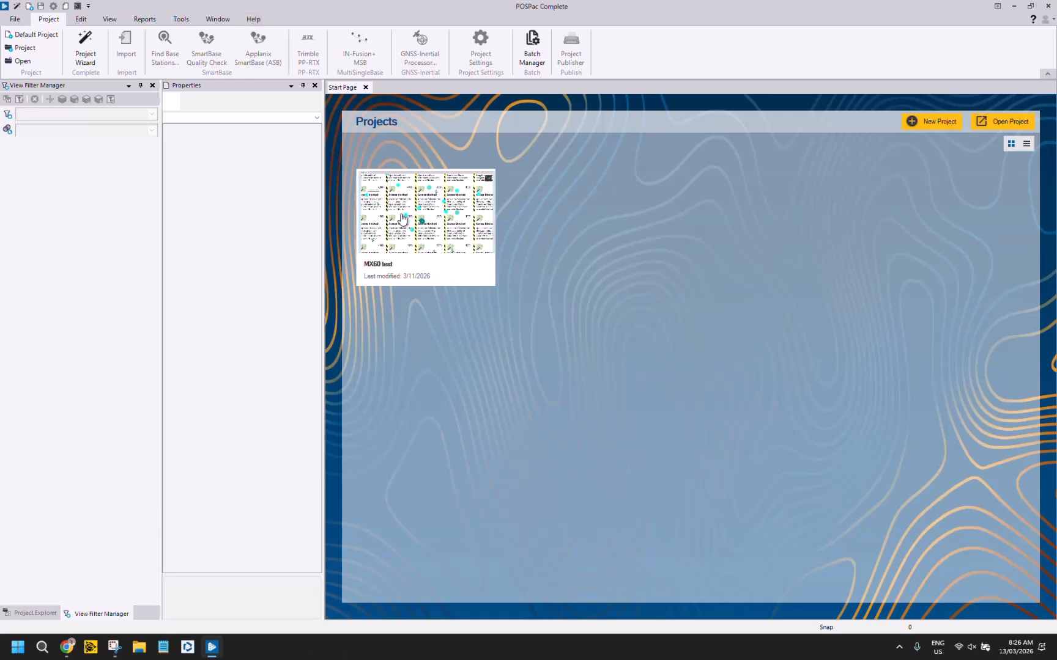
- Create a new project from the blank template
left_click(939, 122)
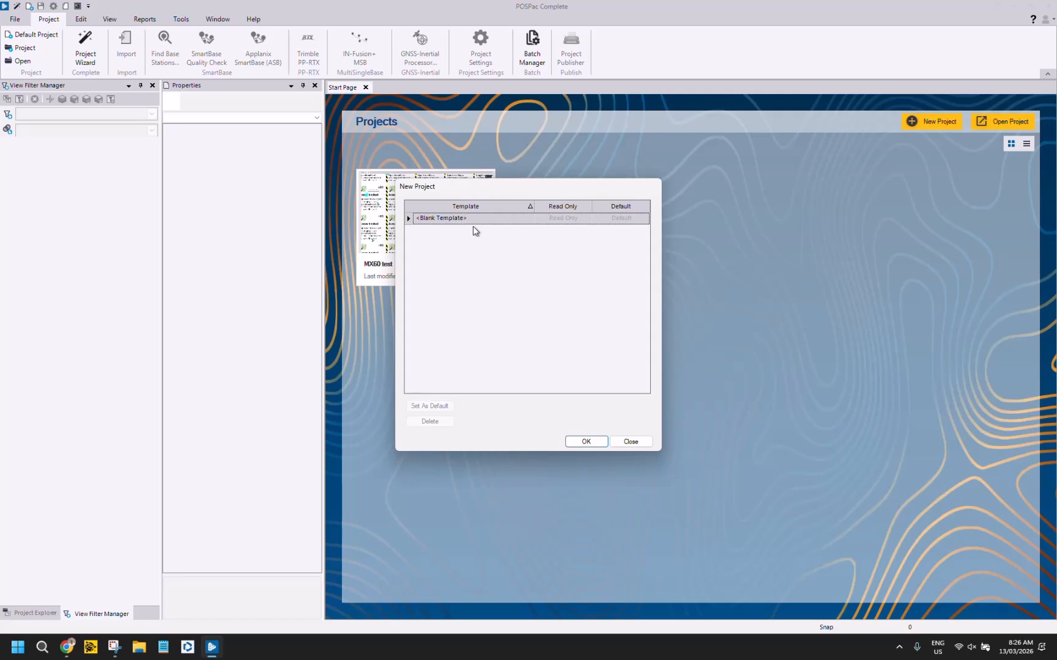
left_click(587, 441)
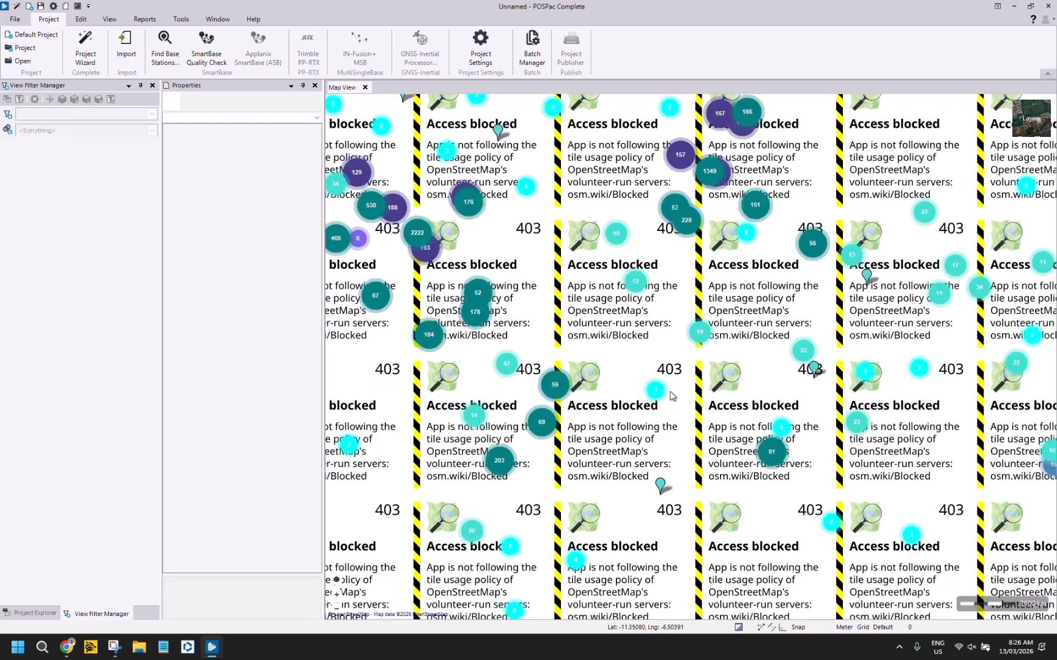
- Look over the categories in the project settings, then close them without making changes
left_click(863, 630)
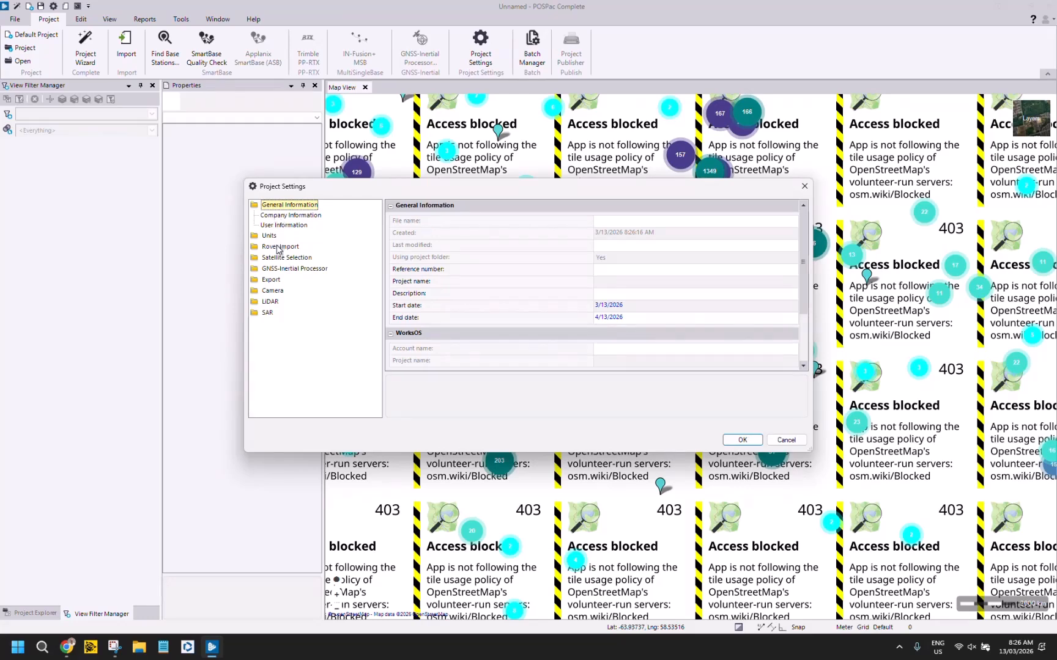
left_click(804, 186)
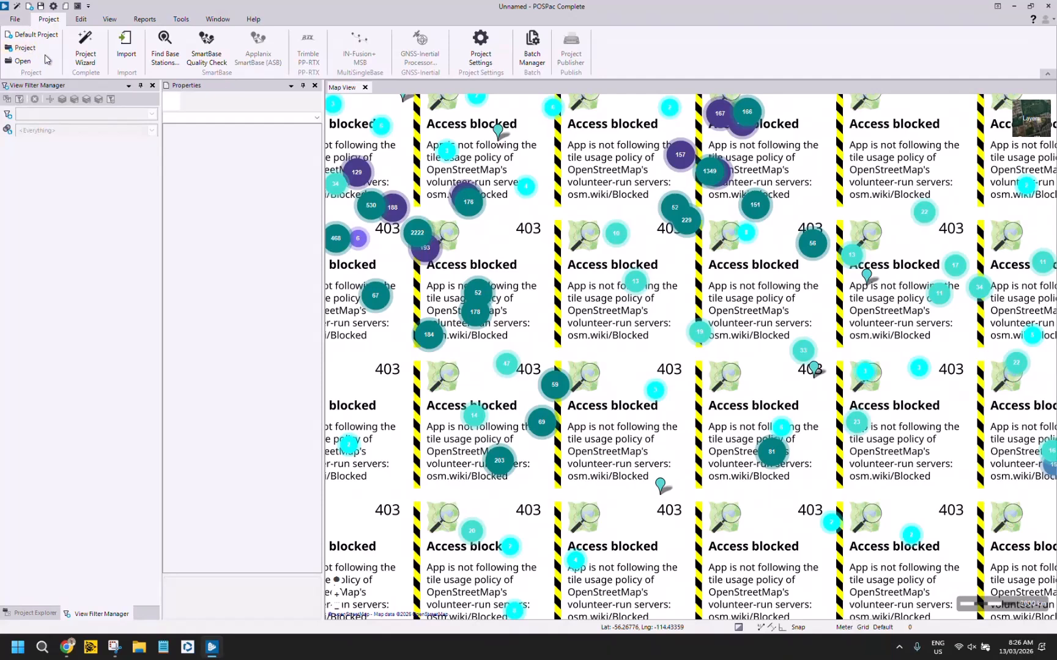
left_click(81, 20)
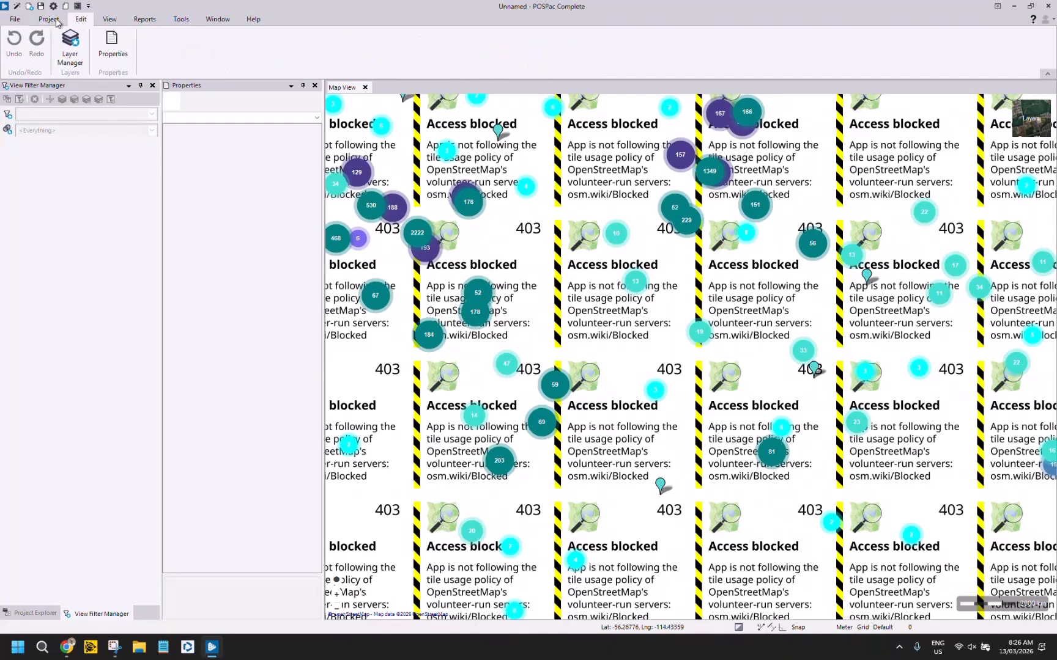
left_click(57, 22)
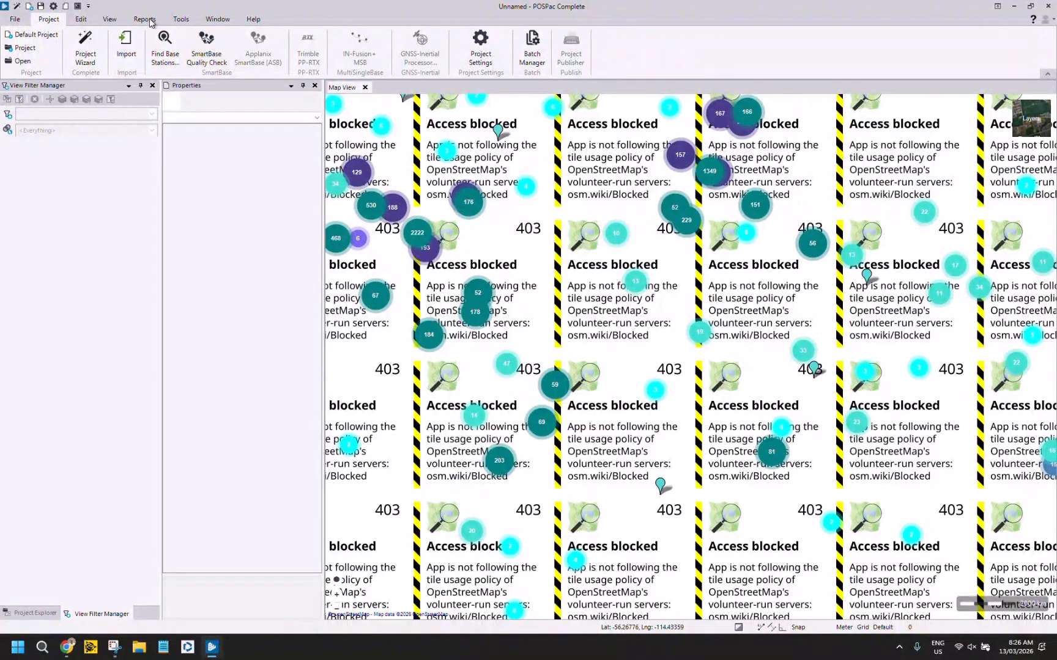
- Start a data import and set the import folder to "Kenwick test MX60" on the E: drive
left_click(126, 44)
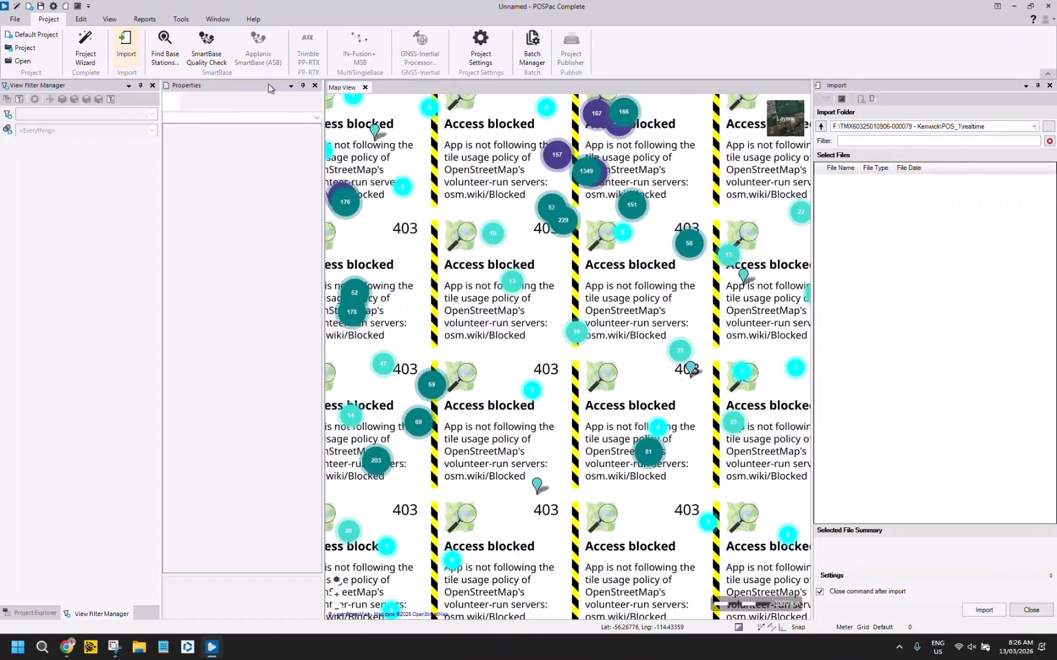
left_click(1048, 126)
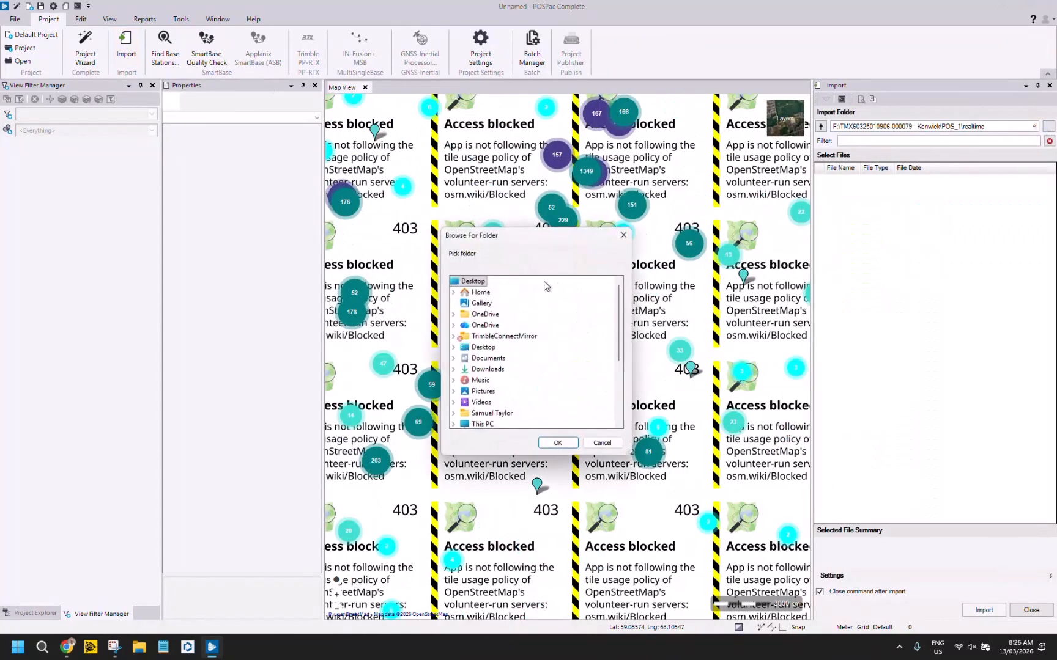
scroll(529, 315, "down", 2)
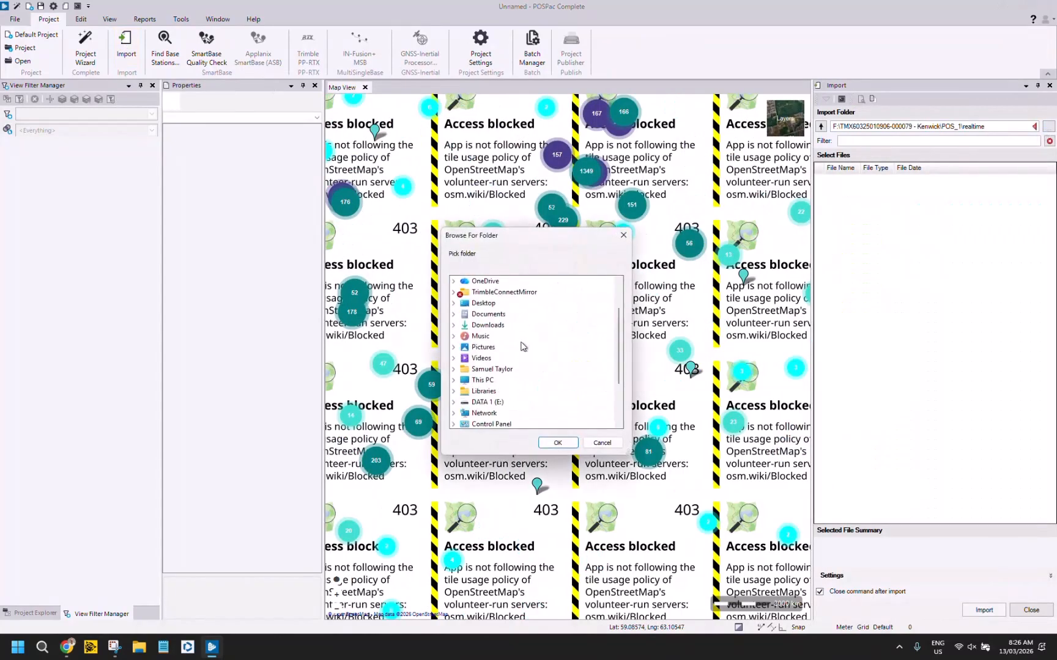
left_click(454, 402)
scroll(483, 391, "down", 2)
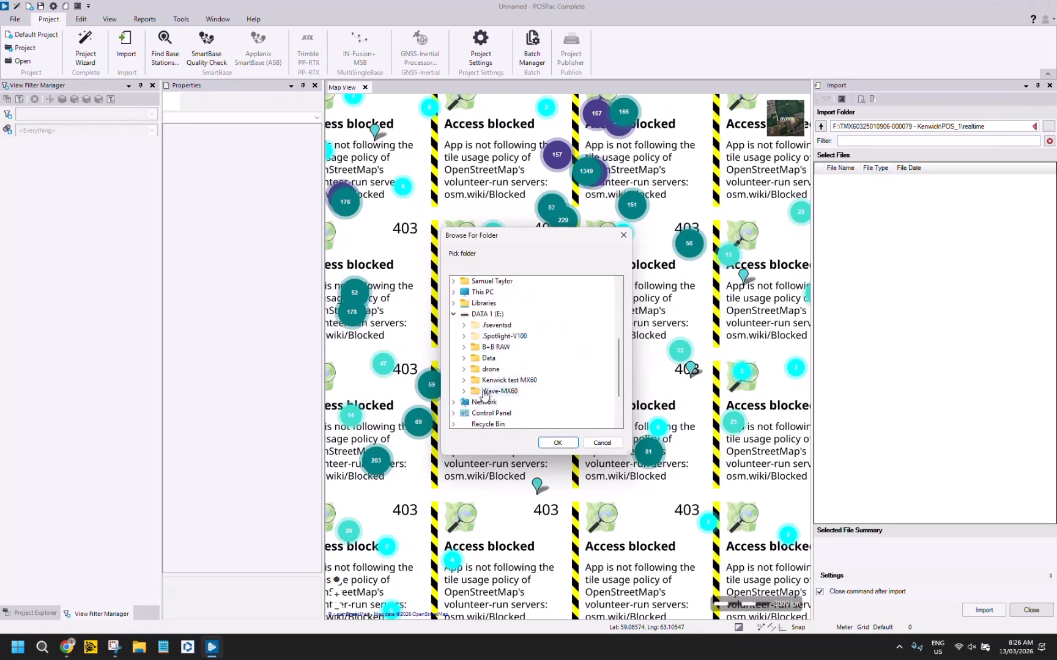
left_click(494, 380)
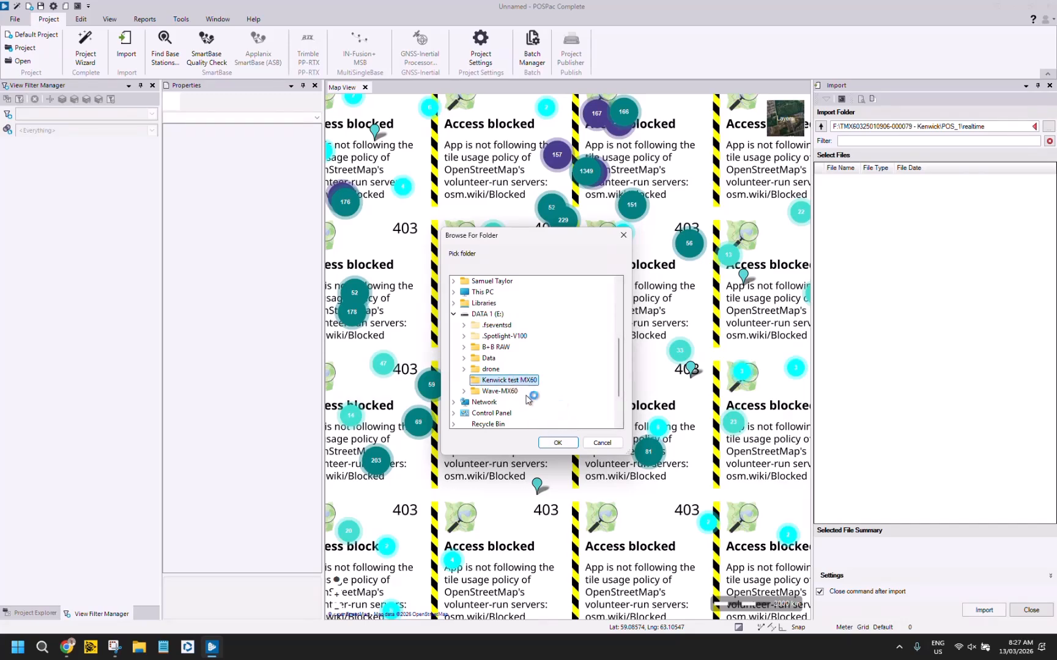
left_click(556, 444)
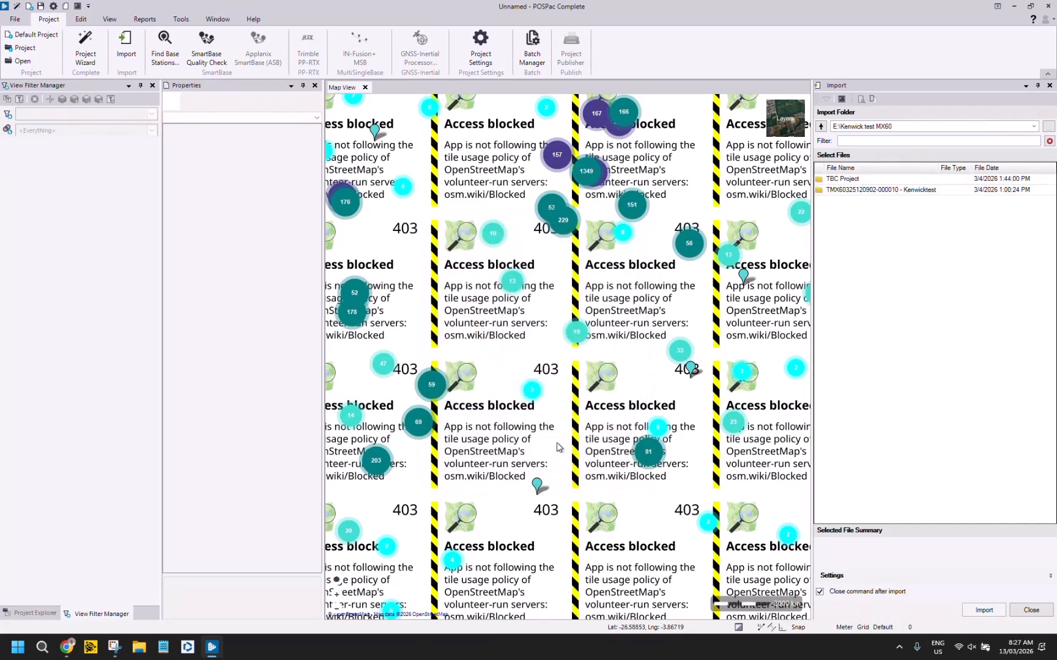
left_click(870, 190)
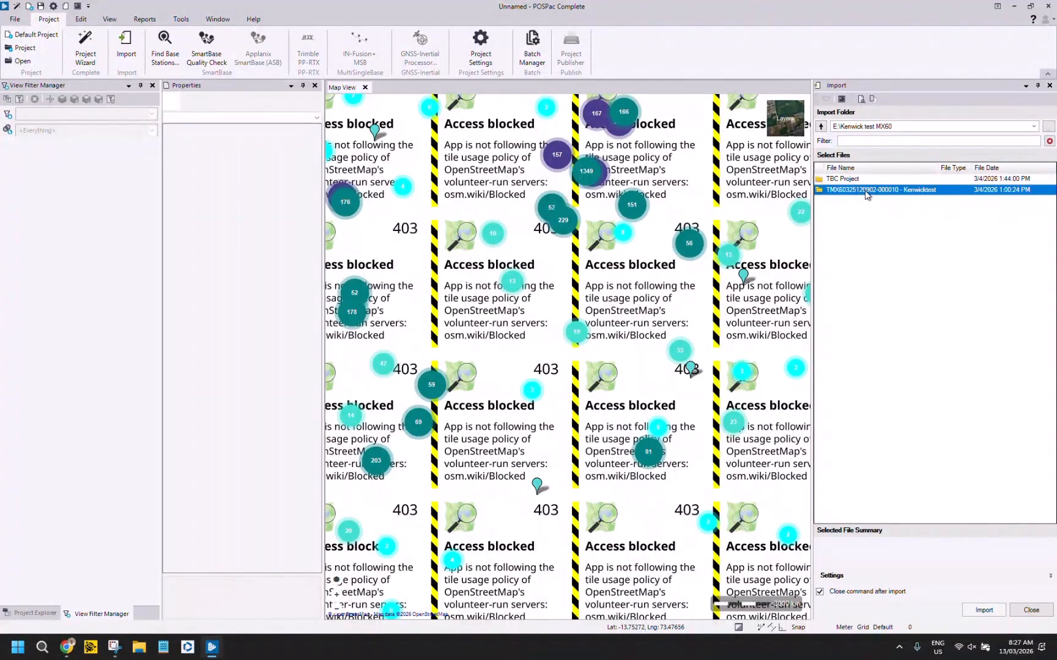
double_click(865, 192)
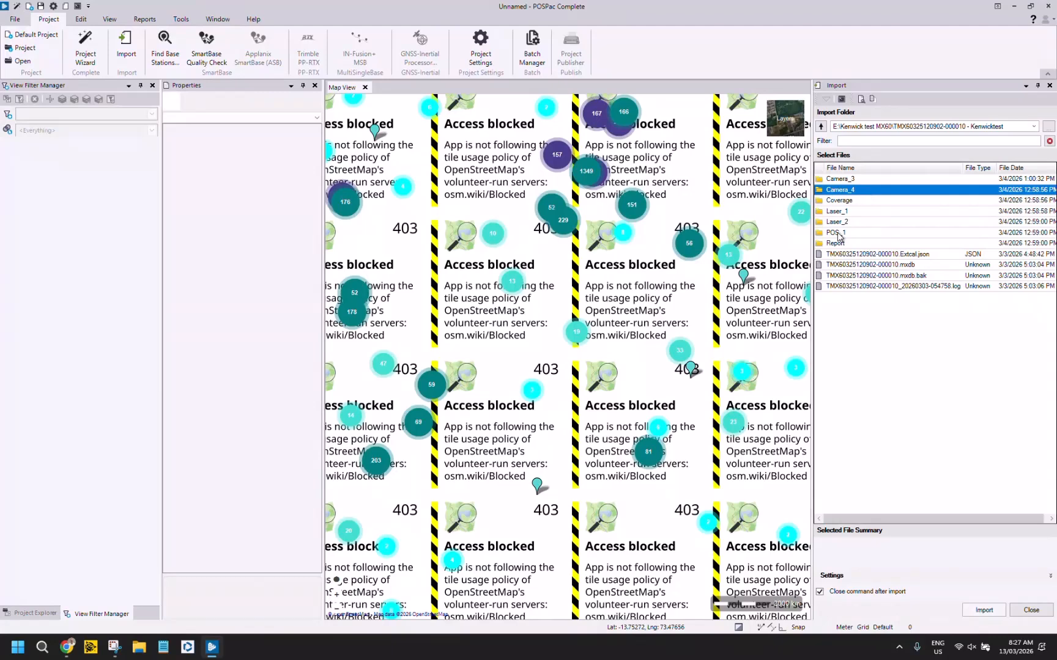
left_click(838, 236)
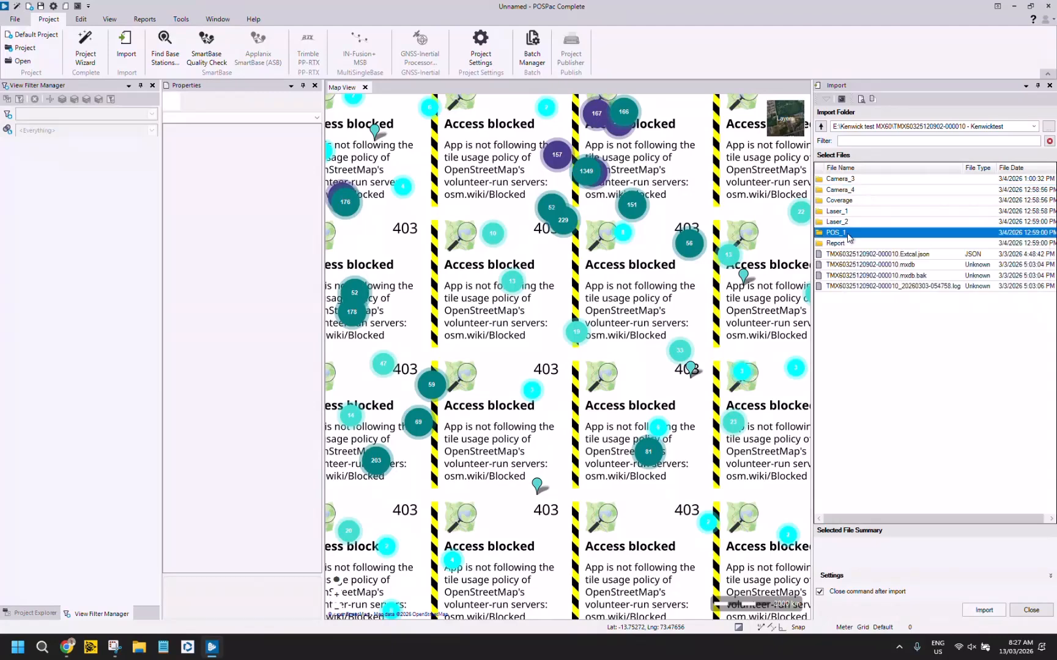
double_click(852, 235)
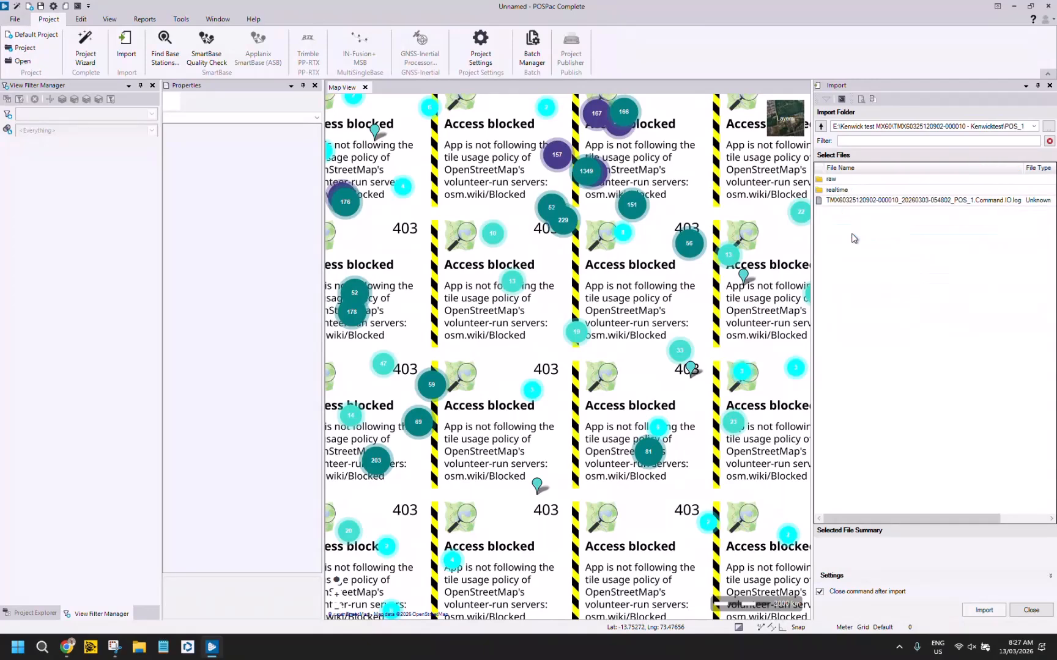
left_click(844, 182)
double_click(844, 183)
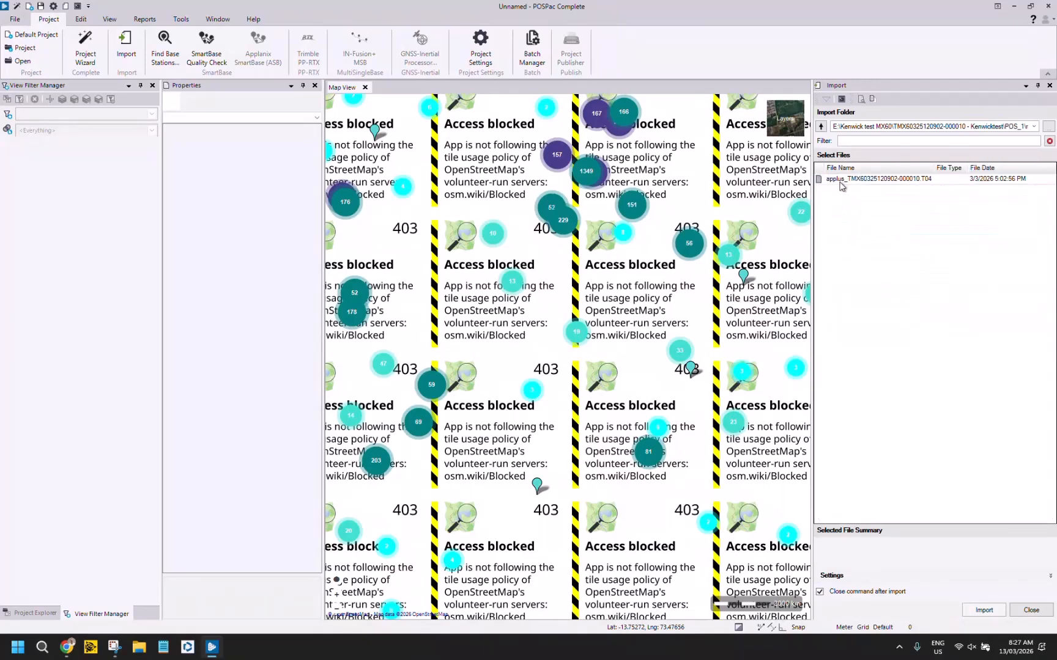
left_click(931, 181)
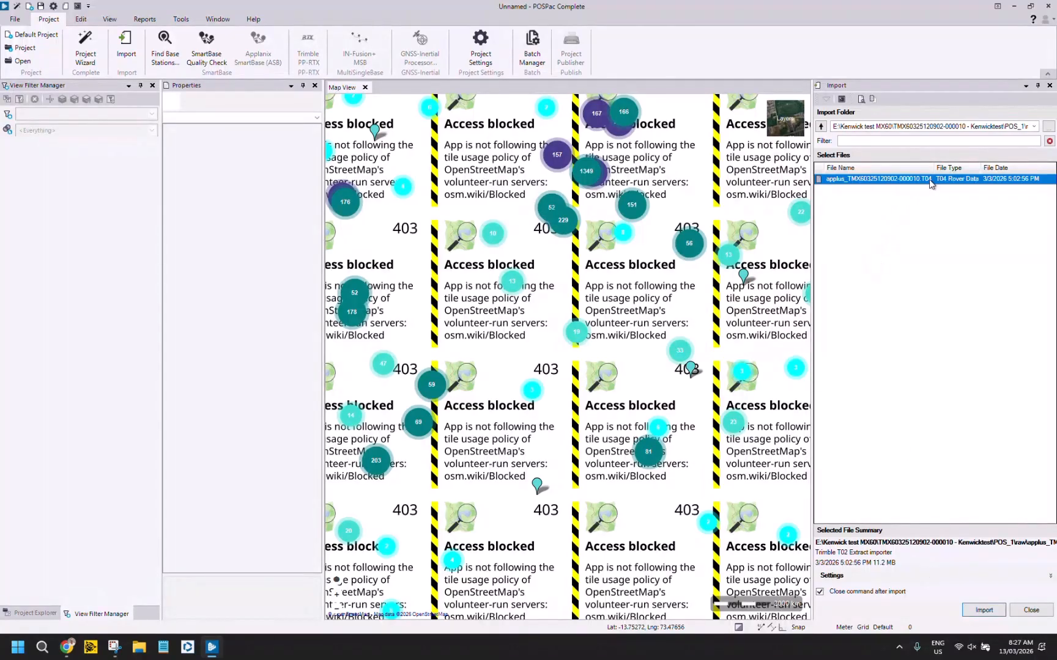
left_click(1003, 612)
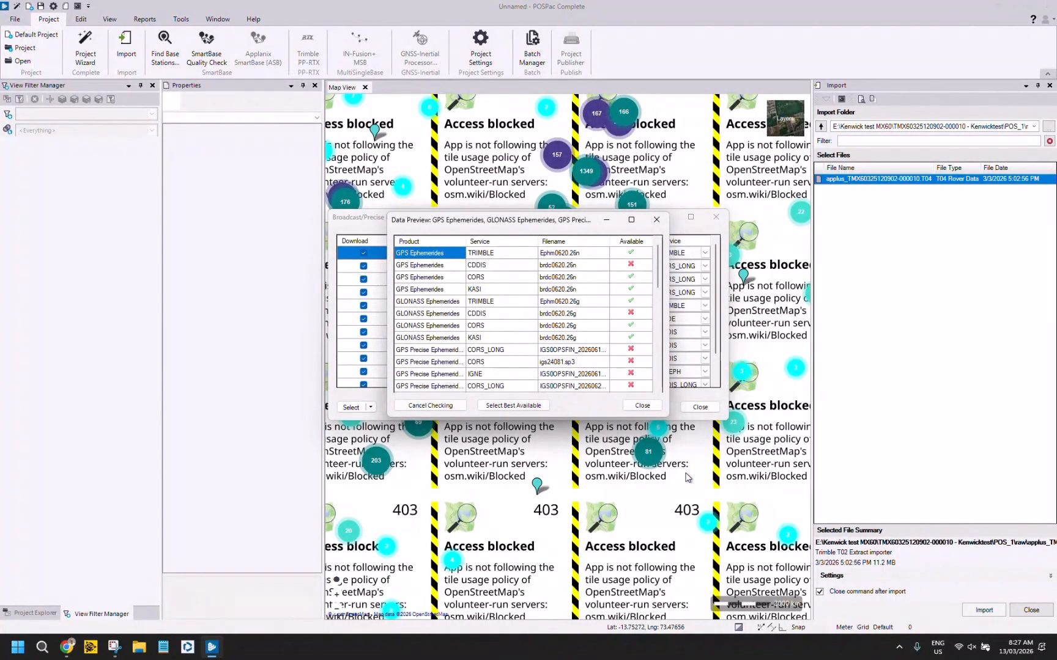
scroll(602, 312, "down", 10)
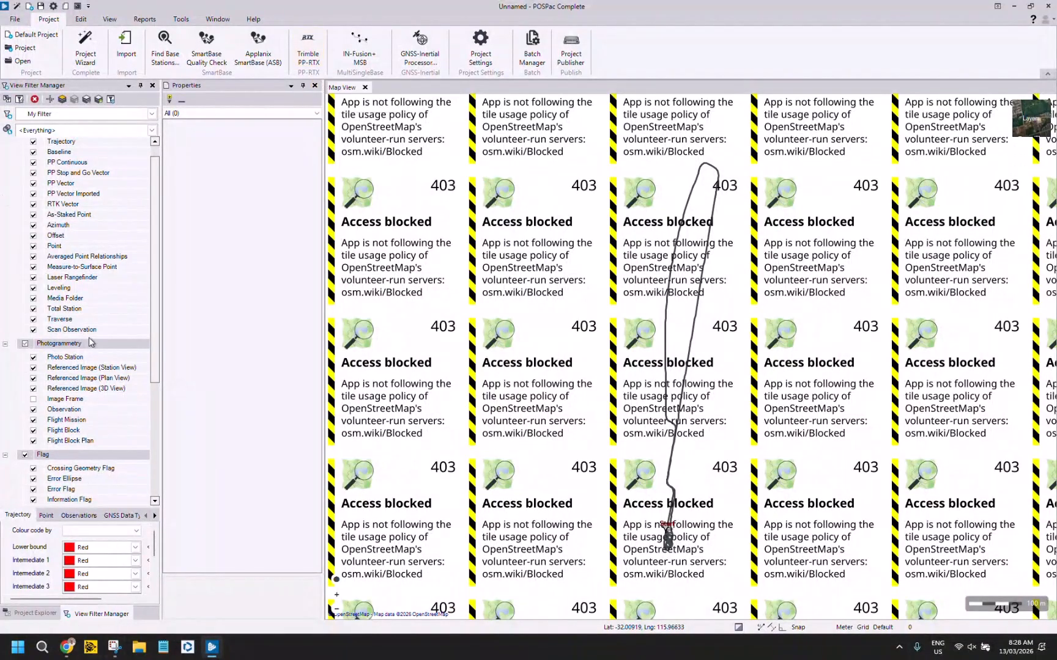
- Open the imported trajectory in a Plan View and inspect it around its start point
left_click(116, 19)
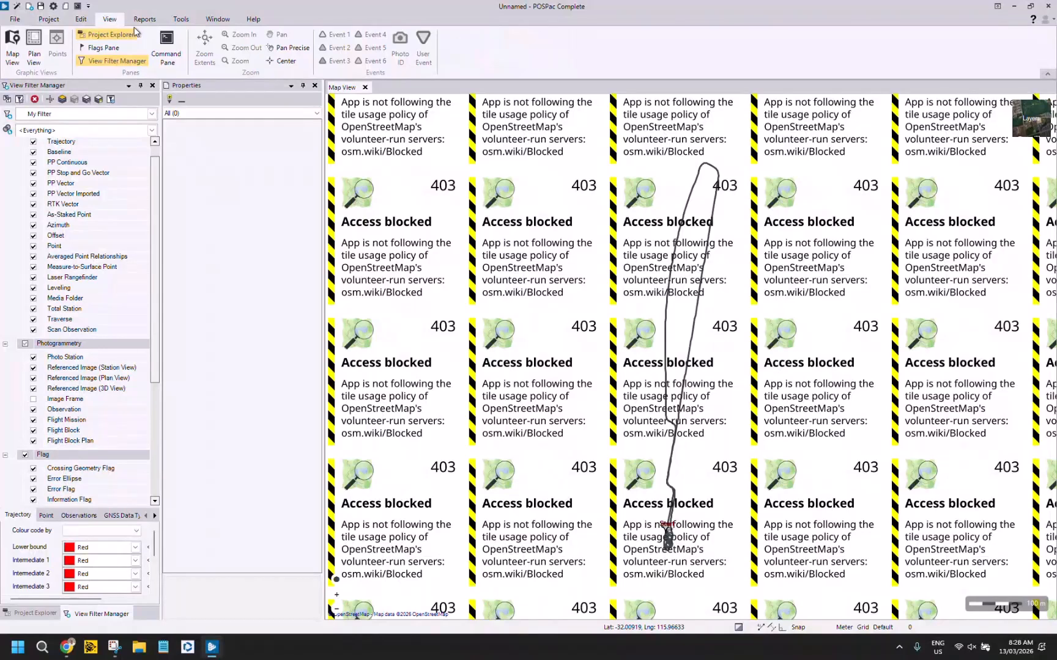
left_click(34, 46)
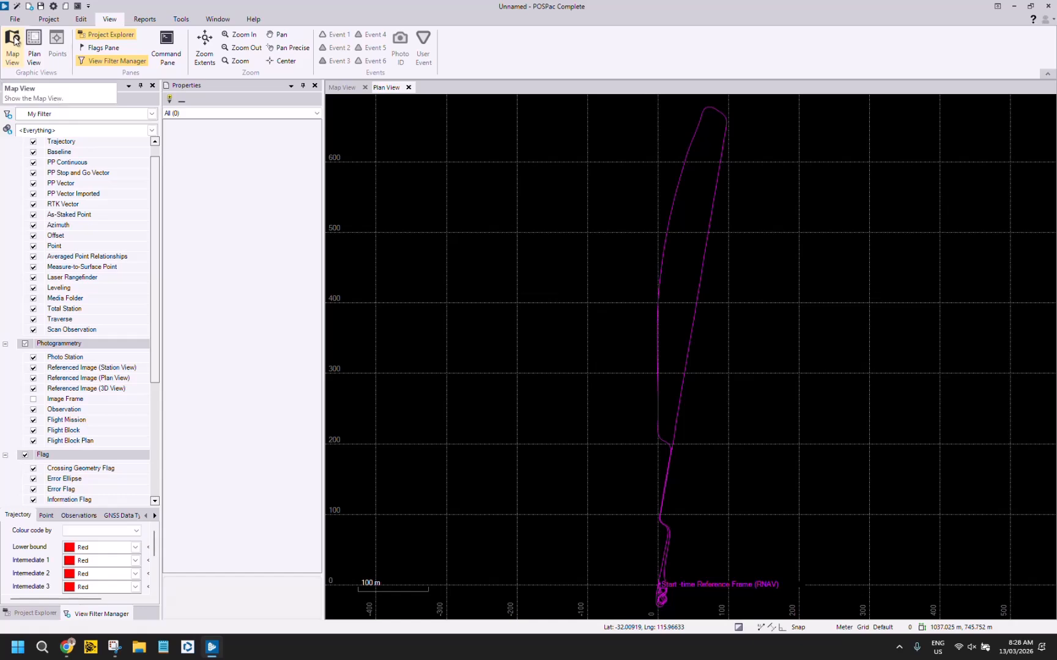
scroll(672, 578, "up", 5)
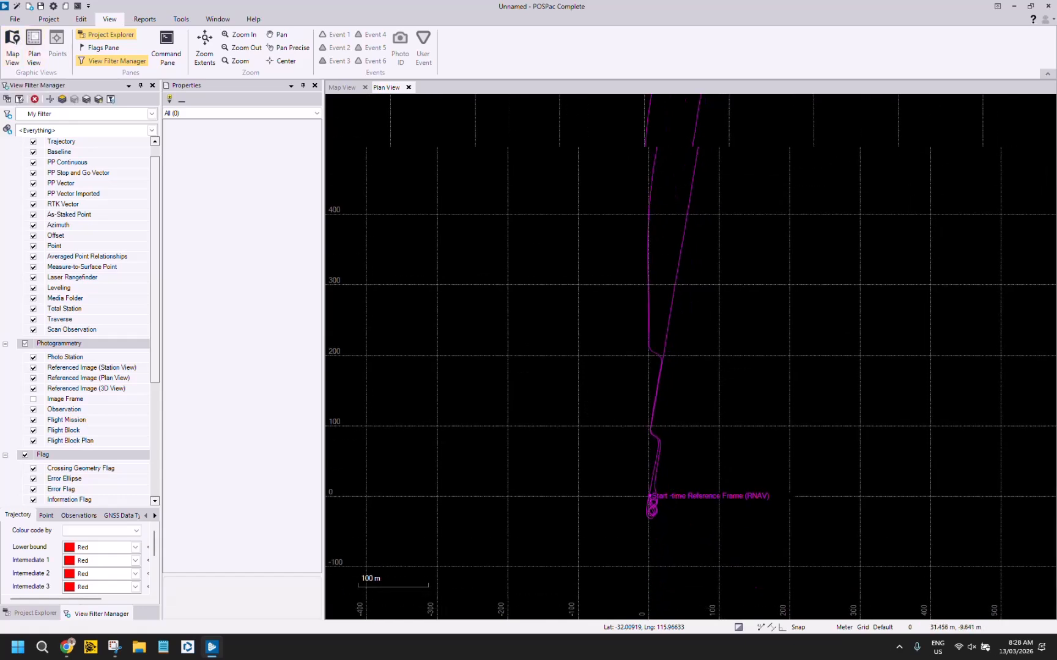
scroll(636, 510, "up", 3)
scroll(629, 415, "up", 2)
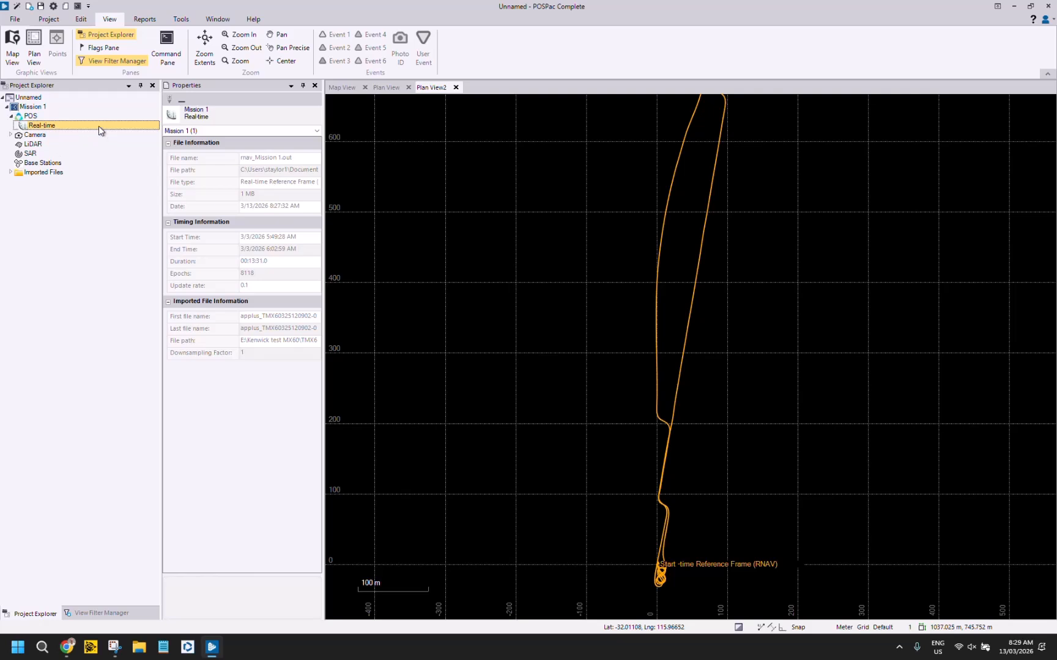
- Run Trimble PP-RTX for the mission and set up IN-Fusion+ PP-RTX processing with RTX corrections kept as Downloaded
left_click(47, 20)
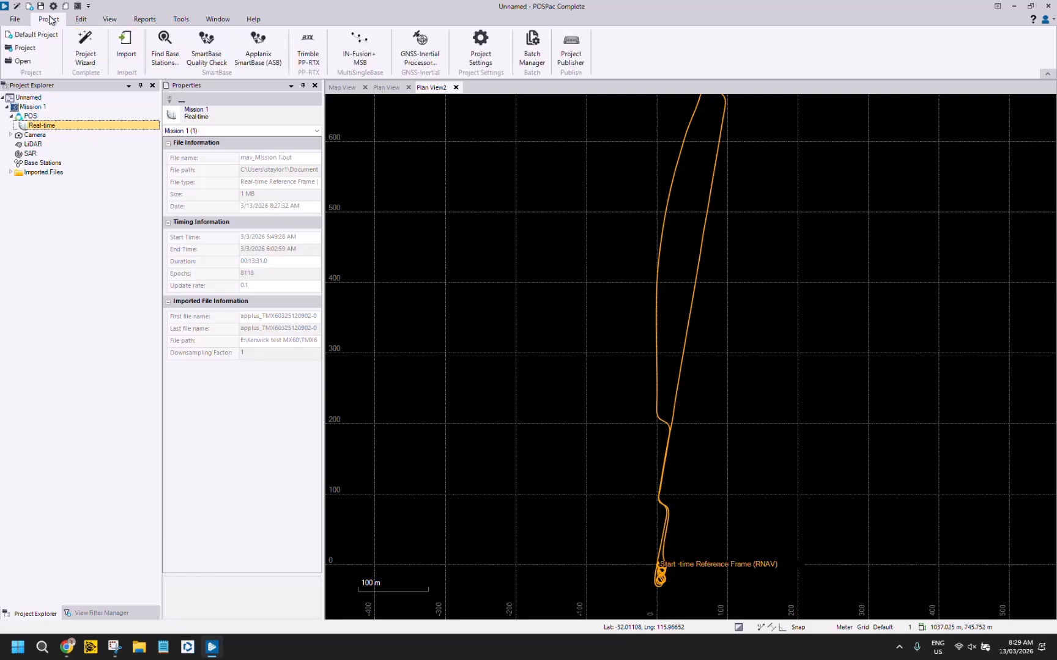
left_click(307, 48)
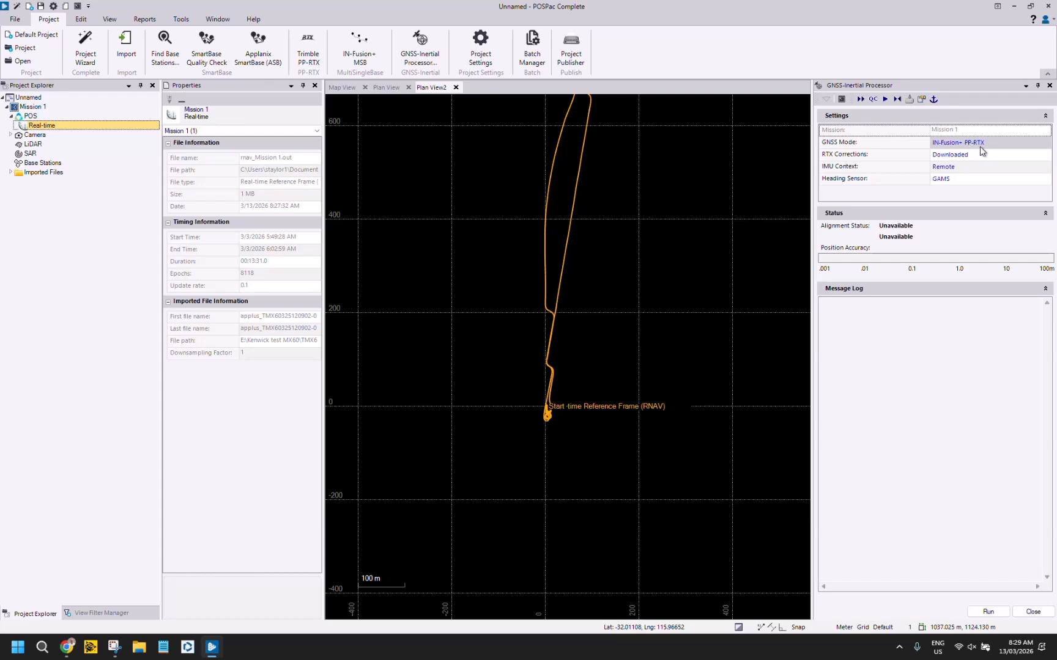
left_click(959, 161)
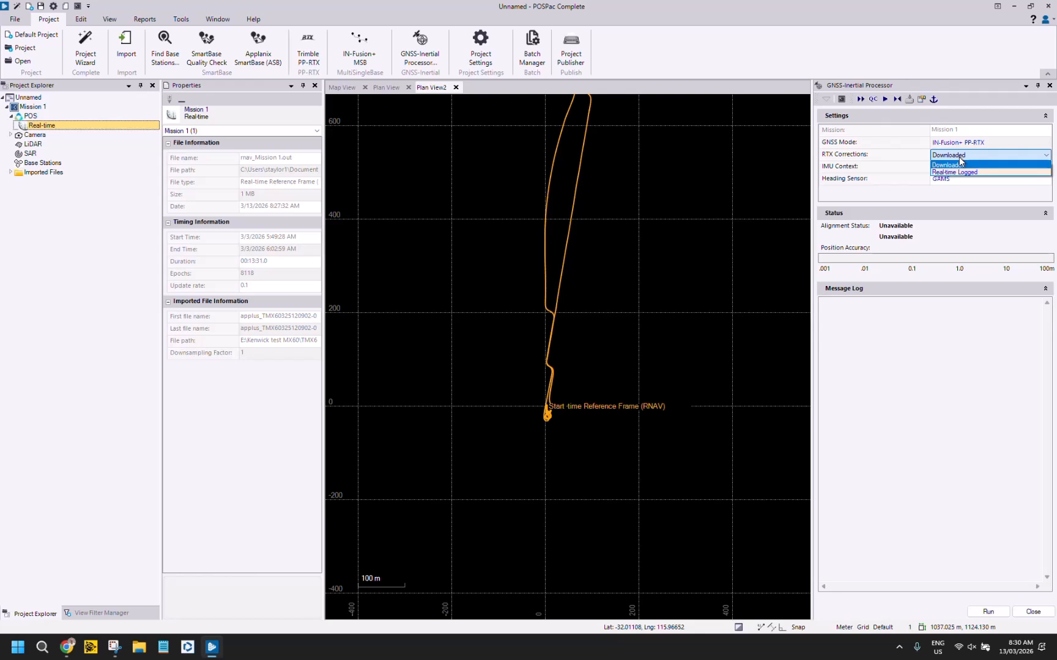
left_click(907, 158)
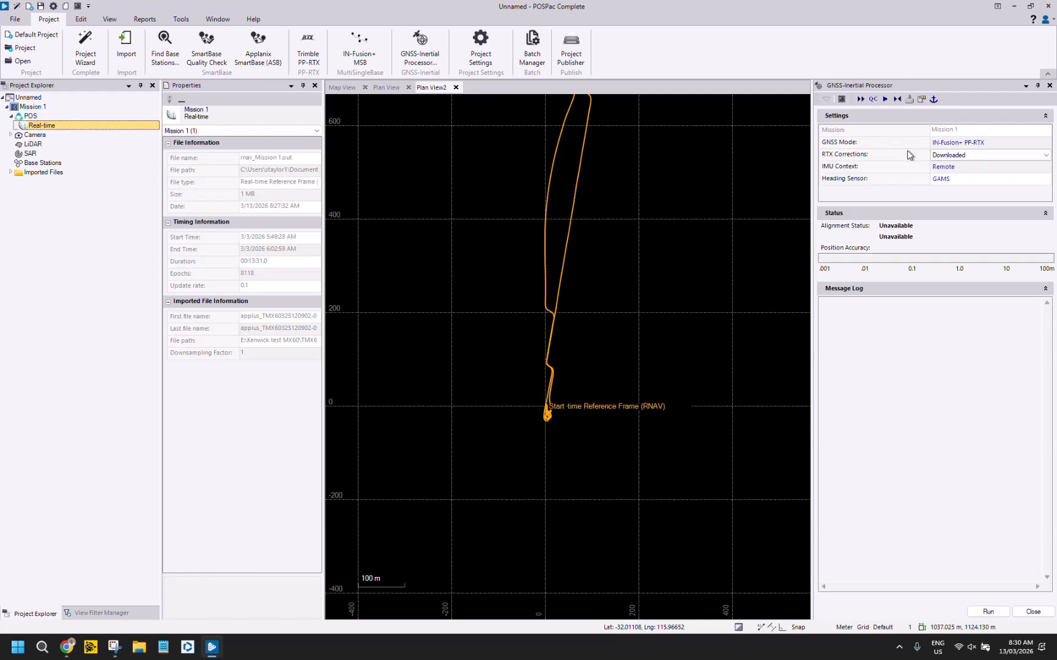
- Set the IMU context to Onboard and run the GNSS-inertial processing for Mission 1
left_click(958, 166)
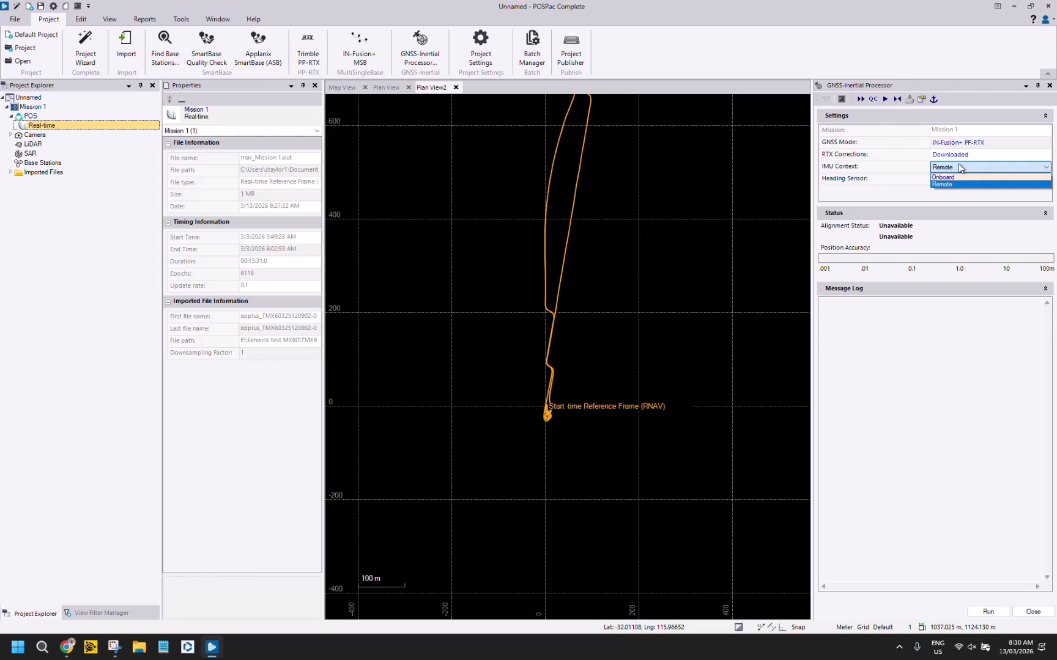
left_click(958, 165)
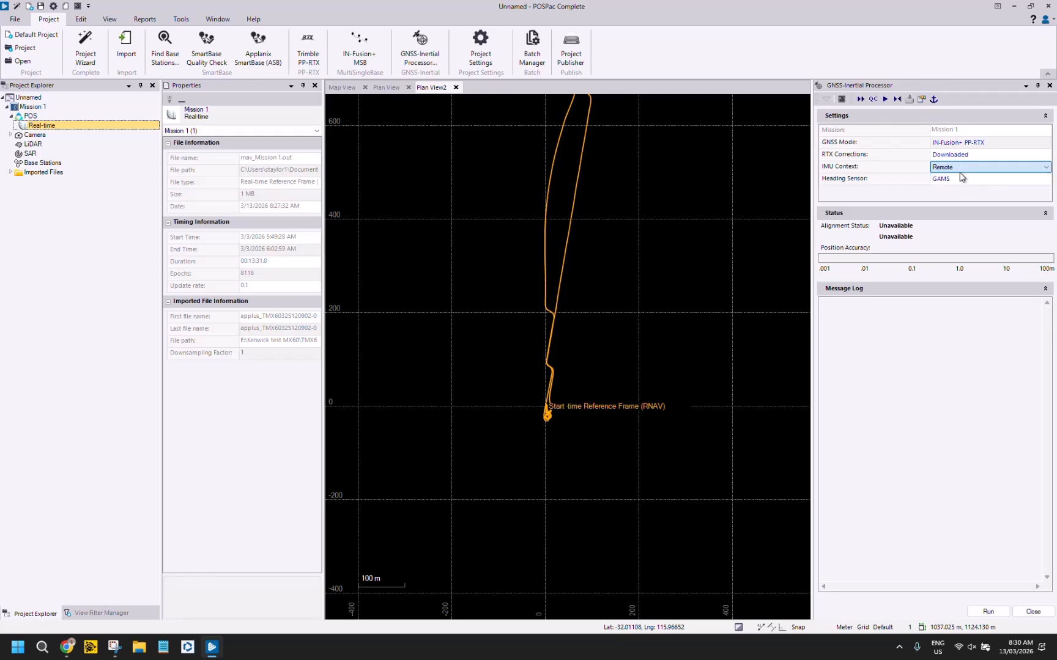
left_click(961, 167)
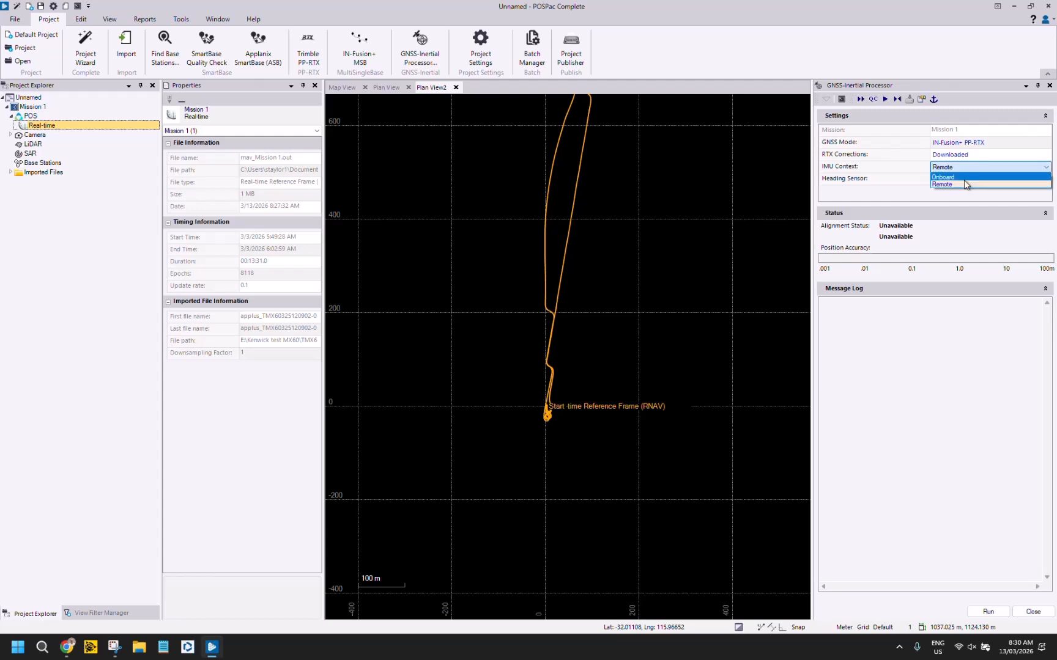
left_click(963, 180)
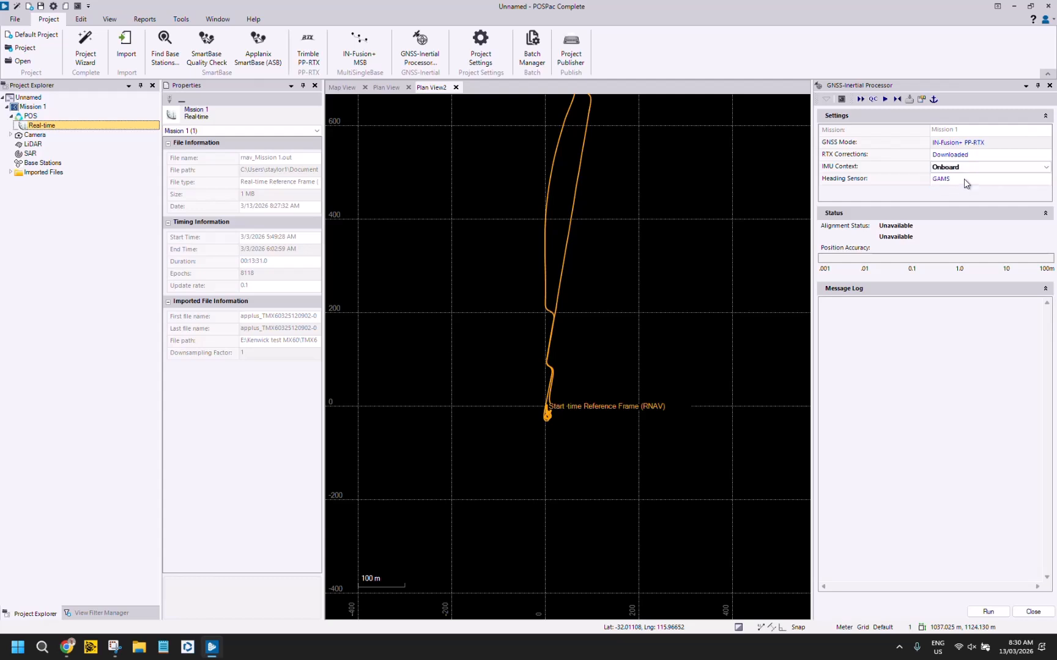
left_click(962, 168)
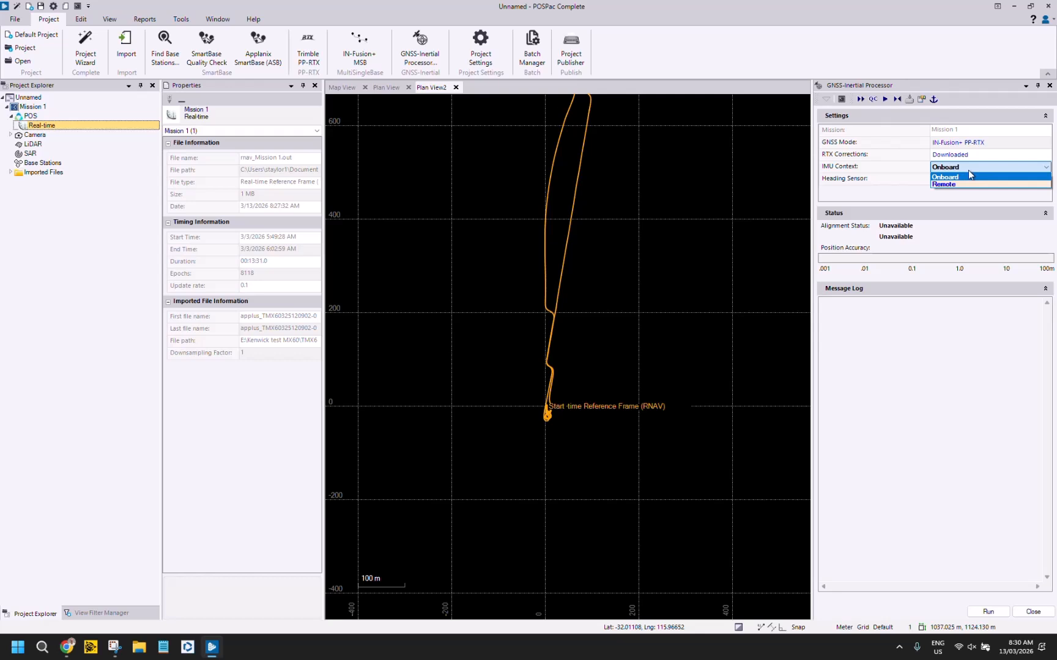
left_click(968, 171)
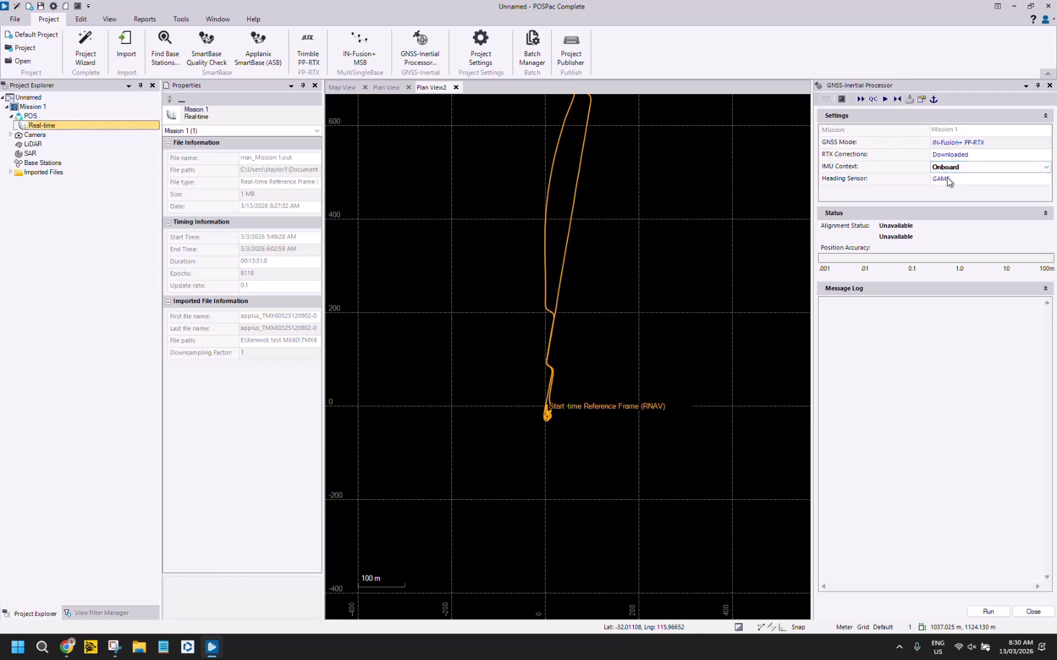
left_click(986, 611)
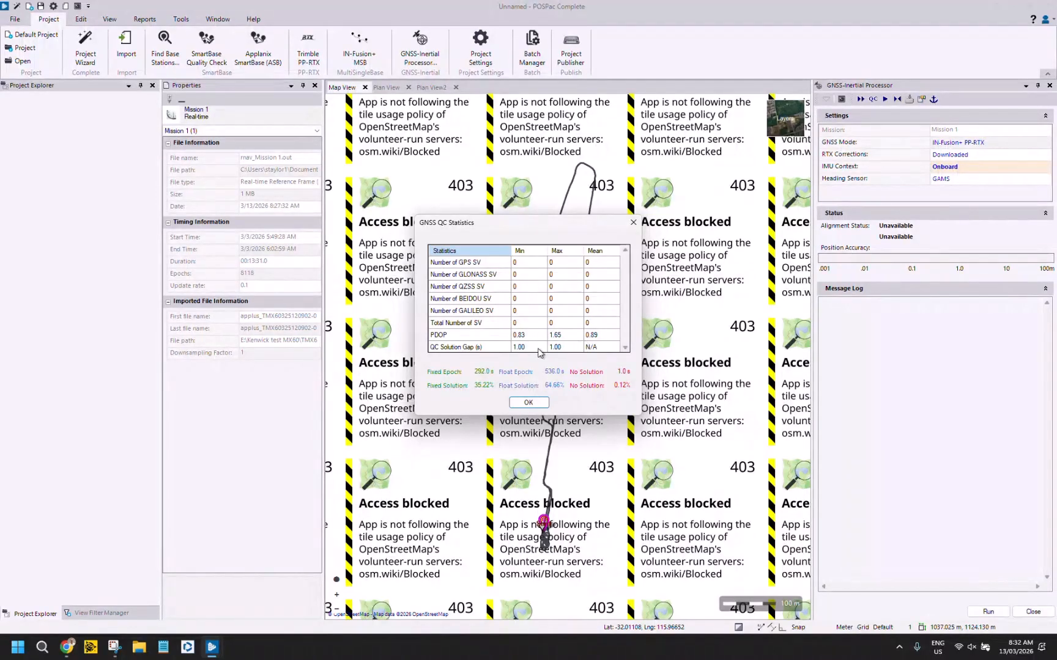
- Close the GNSS QC statistics and start saving the project under a new name in DATA 1 (E:) > Kenwick test MX60
left_click(528, 402)
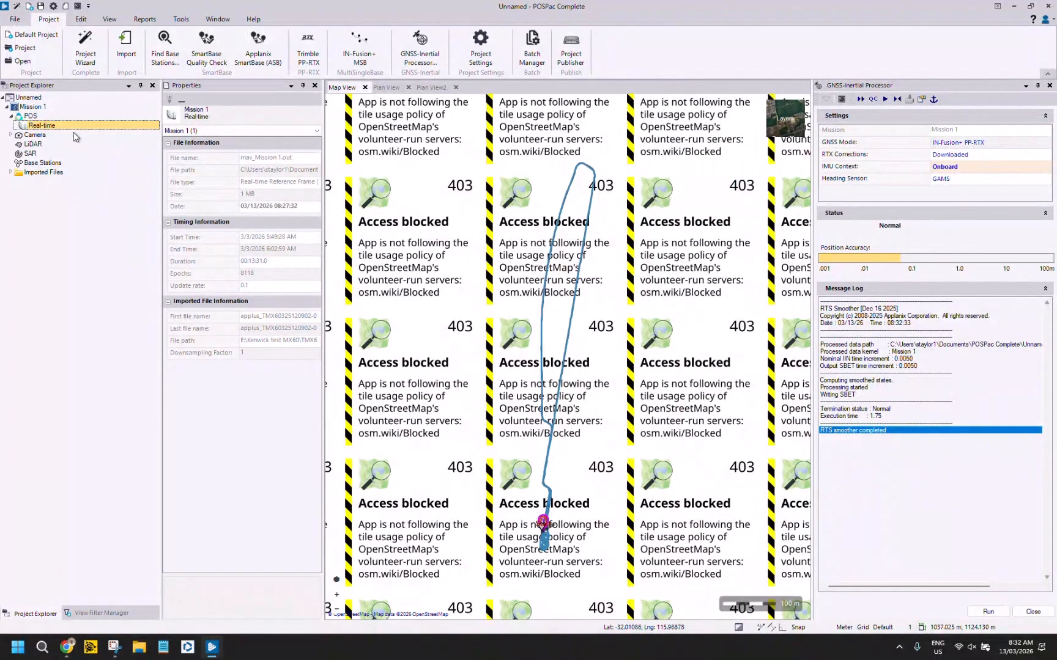
left_click(12, 19)
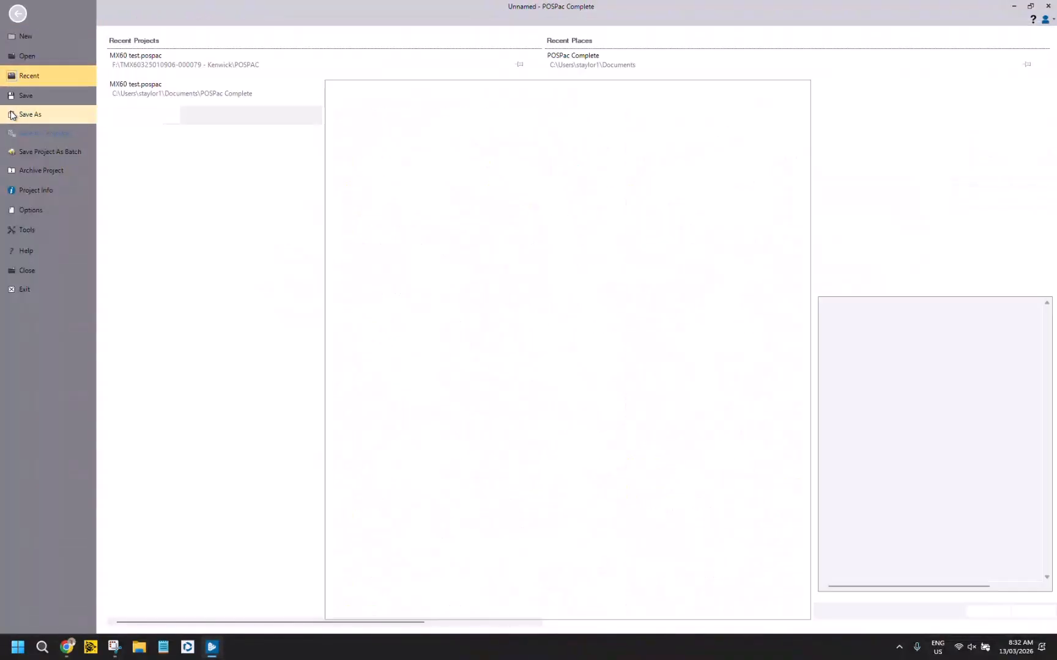
left_click(12, 115)
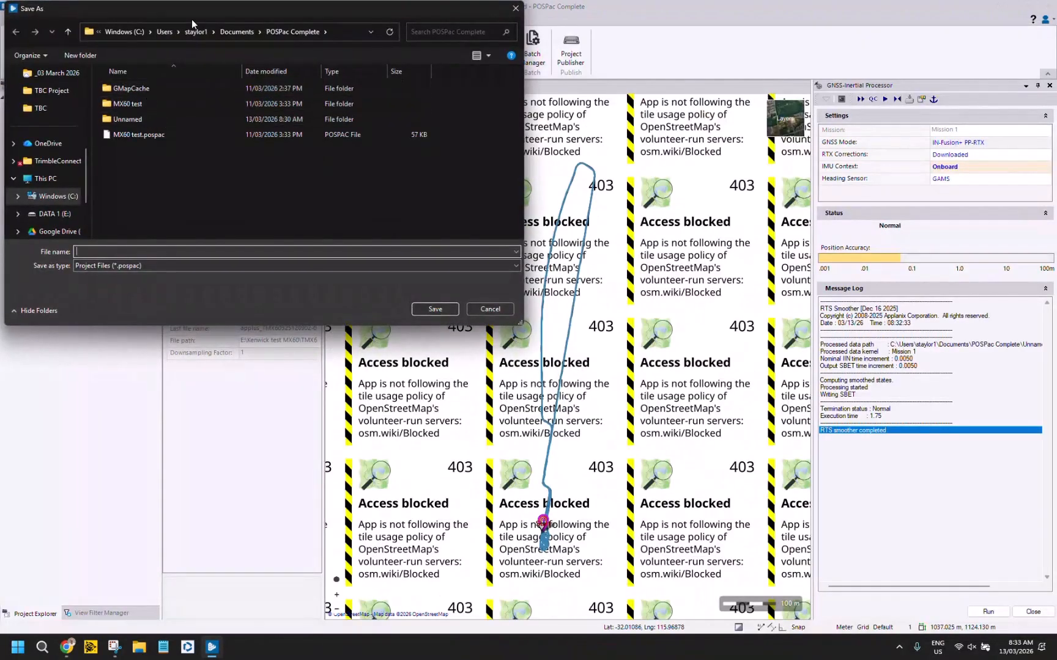
left_click(44, 214)
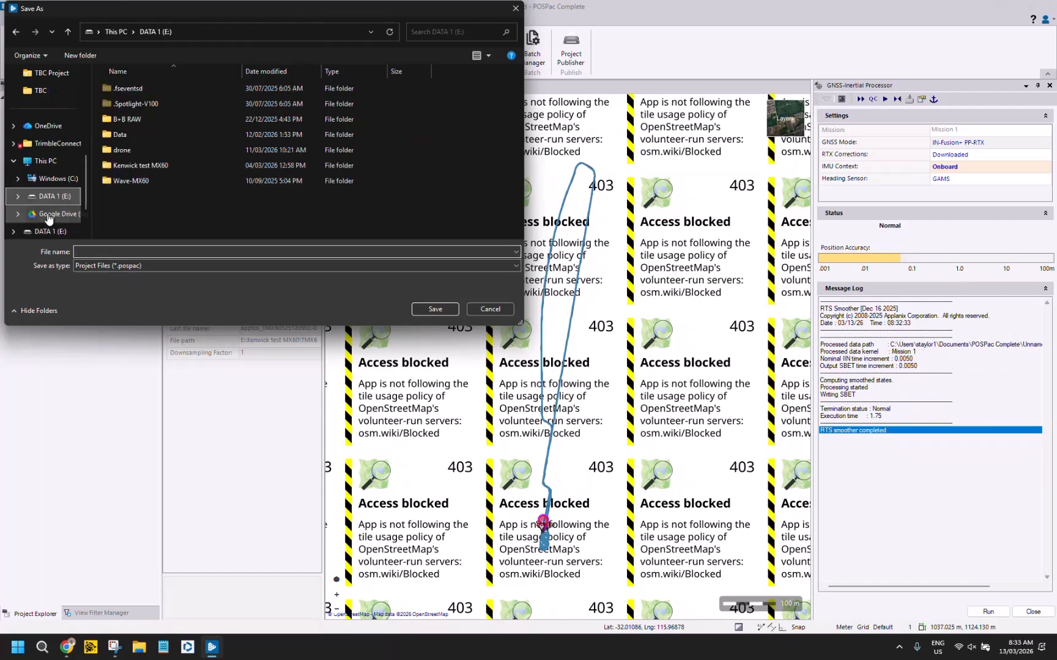
double_click(161, 164)
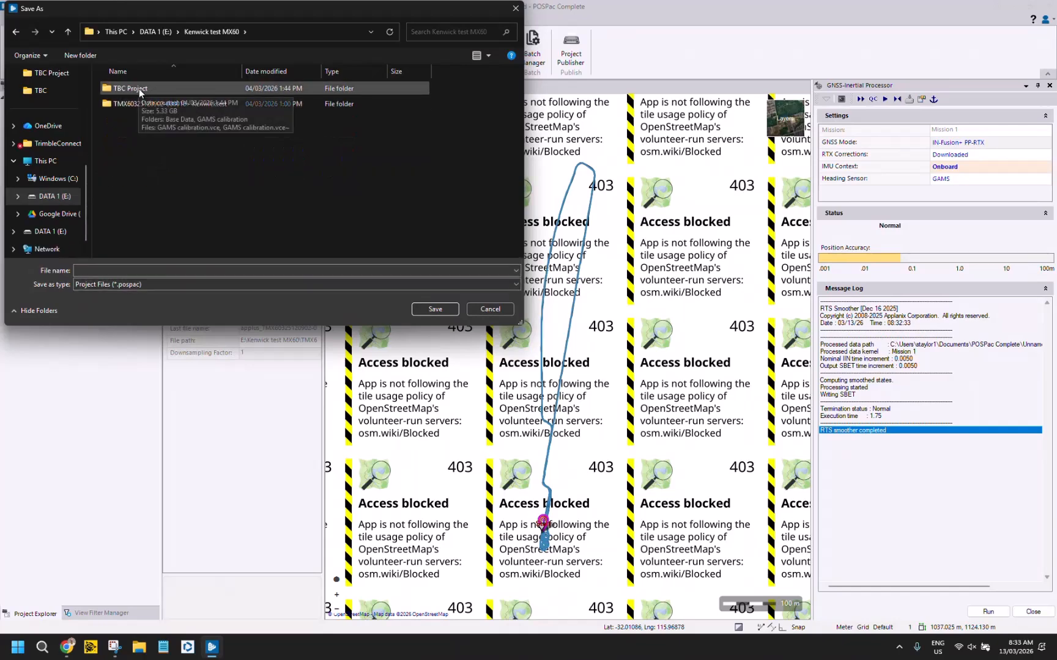
- Create a new folder named POSPac inside the Kenwick test MX60 folder
right_click(132, 126)
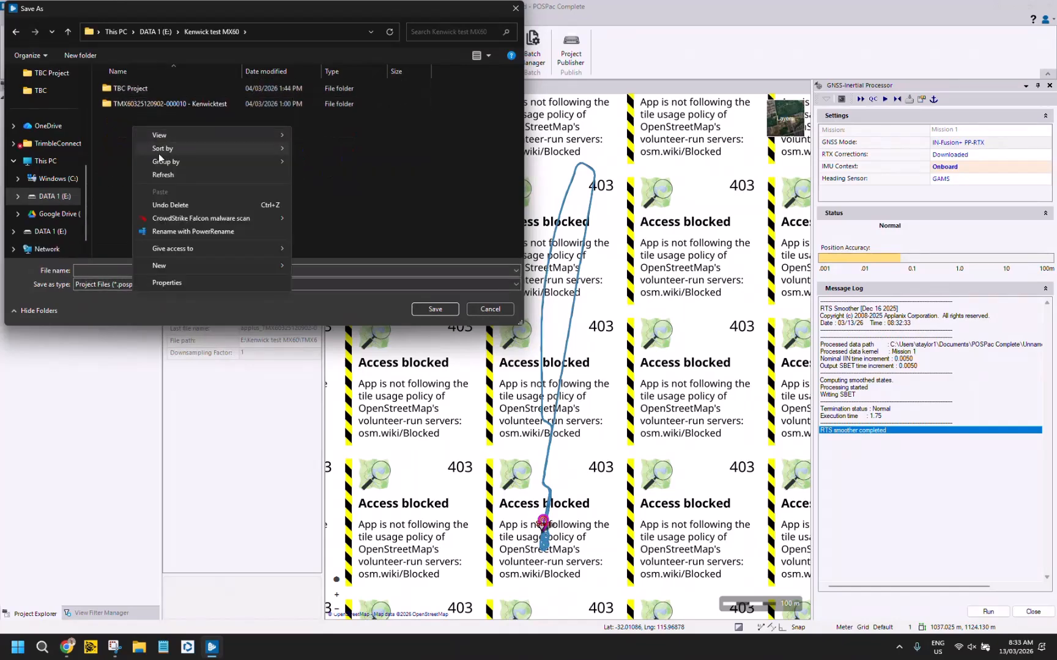
mouse_move(162, 269)
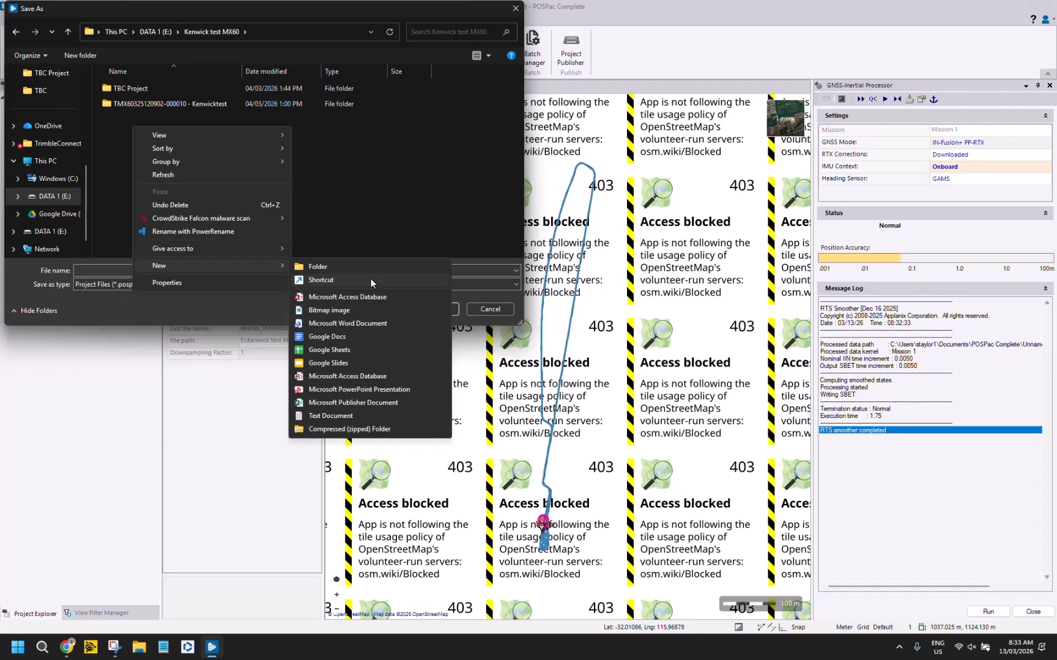
left_click(355, 270)
type("P")
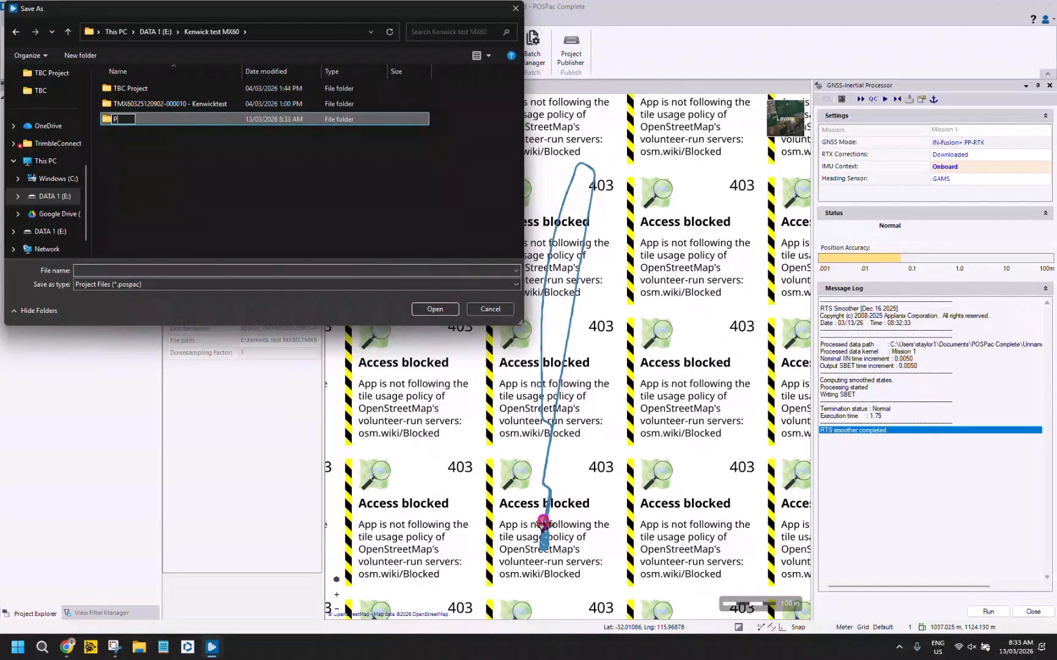
type("OSPac")
key("Return")
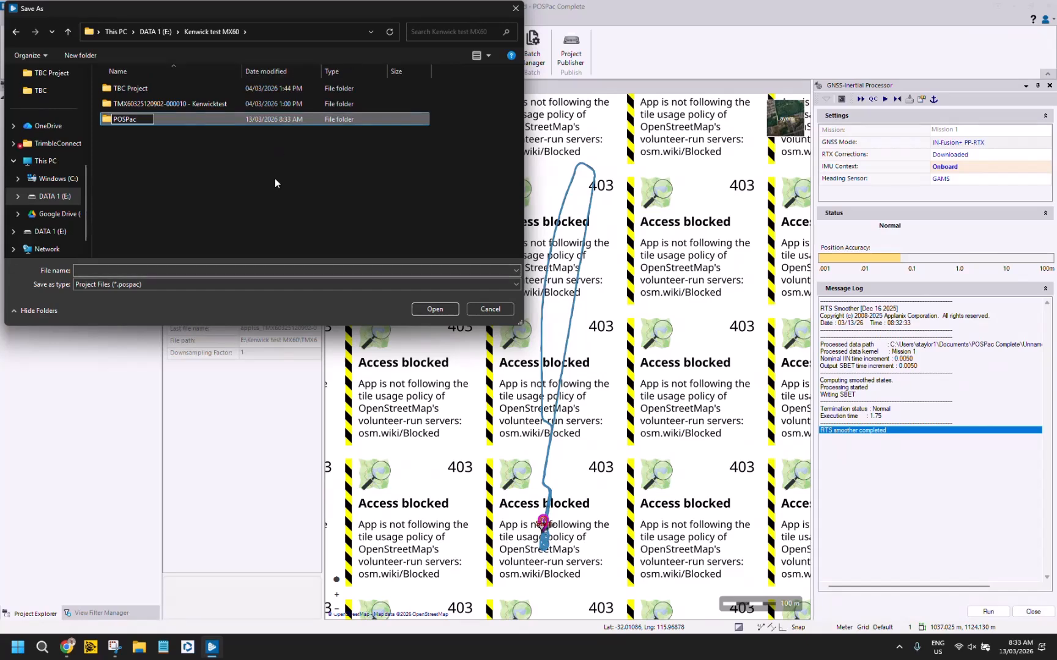
- Save the project as Kenwick-RTX in the POSPac folder
double_click(145, 122)
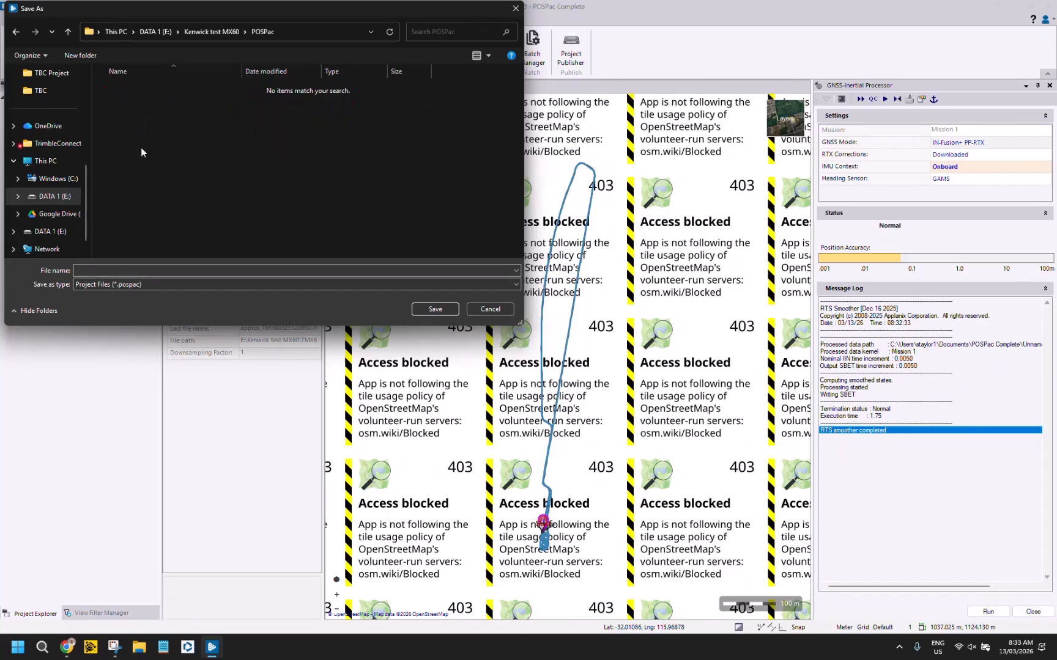
left_click(116, 267)
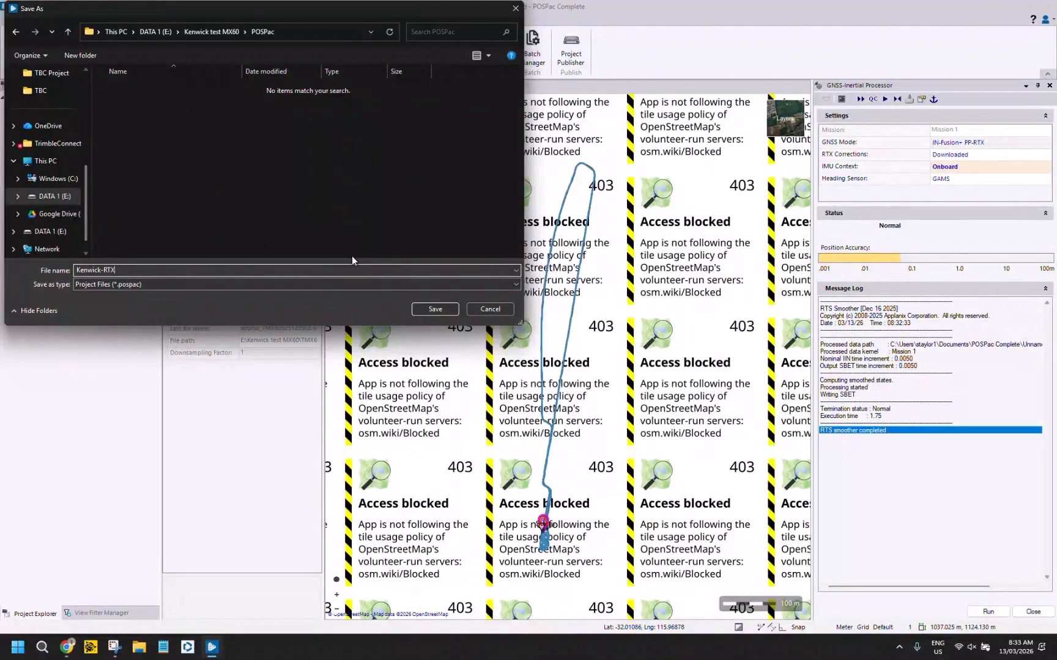
left_click(429, 311)
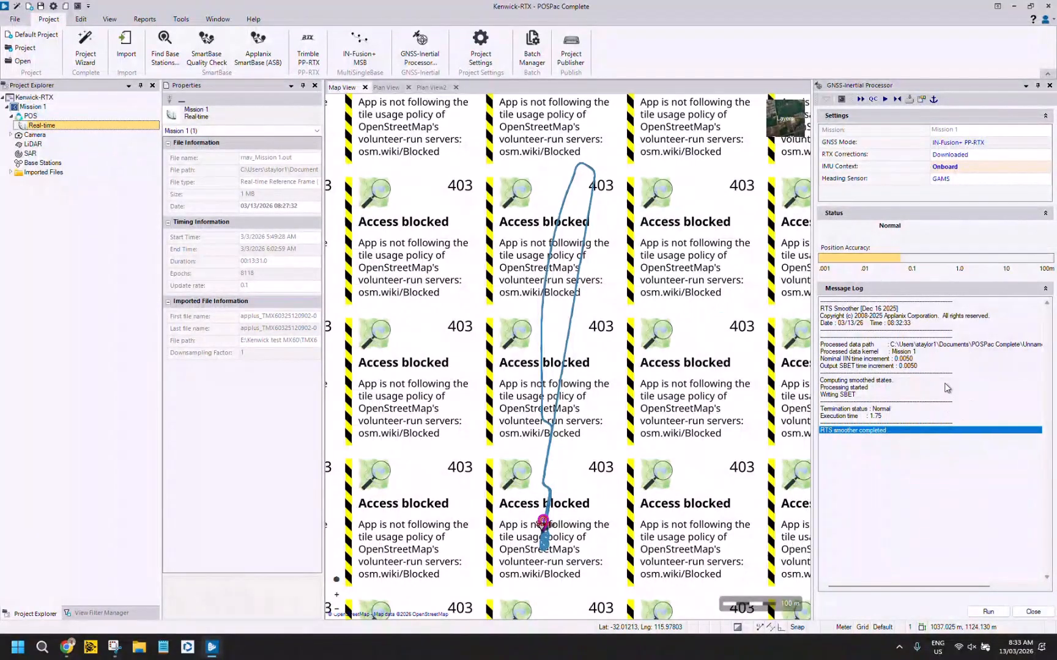
- Read the full processed data path in the message log and close the GNSS-Inertial Processor
left_click(932, 345)
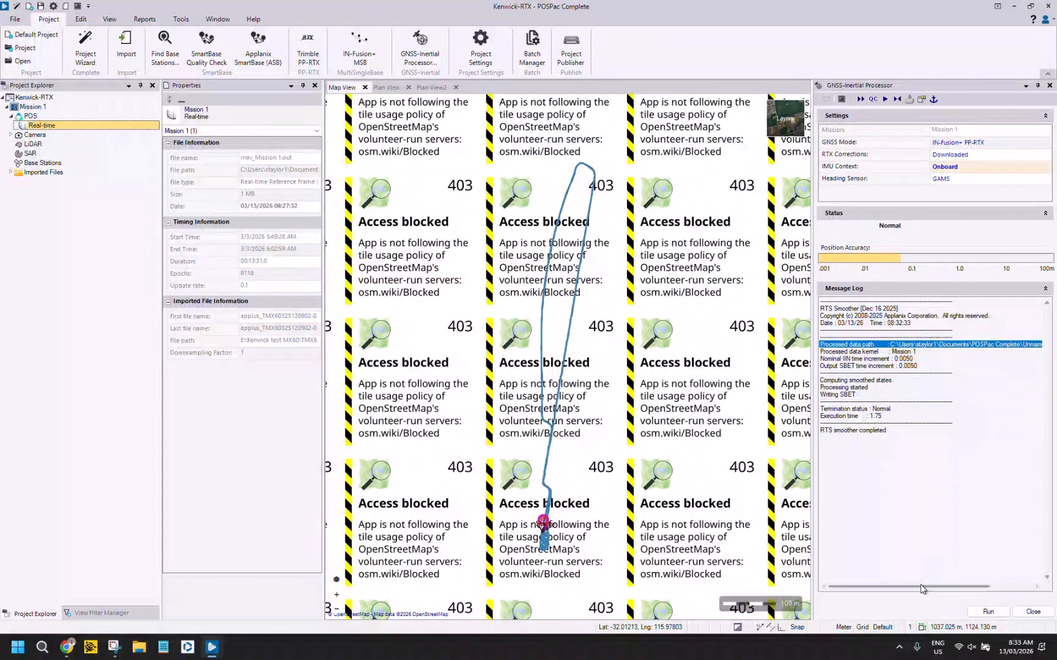
left_click_drag(922, 589, 976, 586)
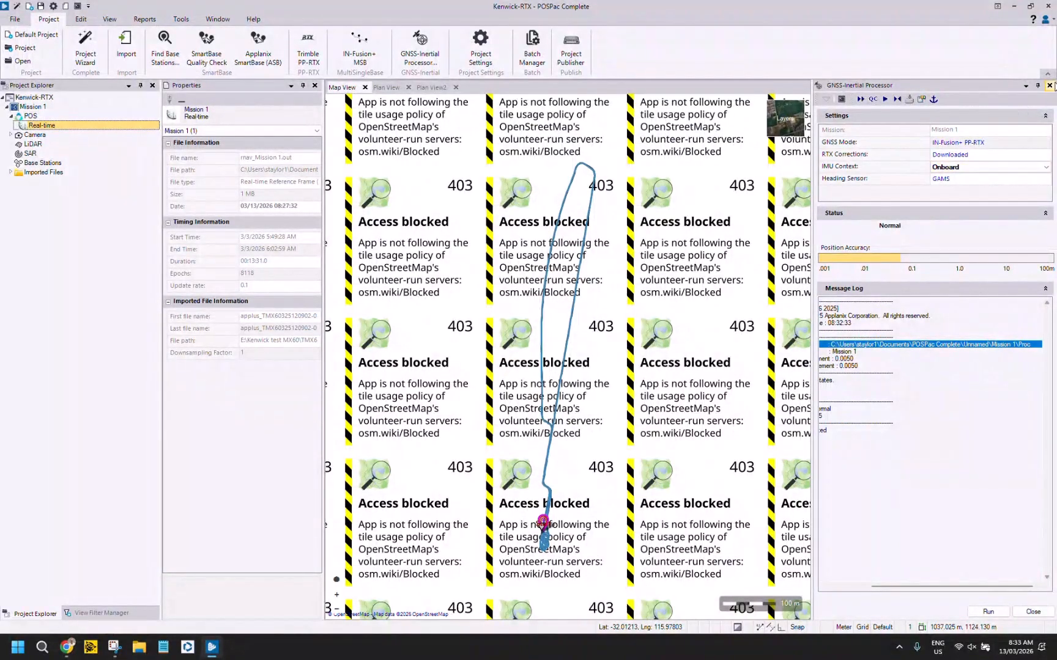
left_click(1050, 86)
- Compare the post-processed SBET trajectory with the real-time trajectory around the start point in Plan View2
left_click(752, 342)
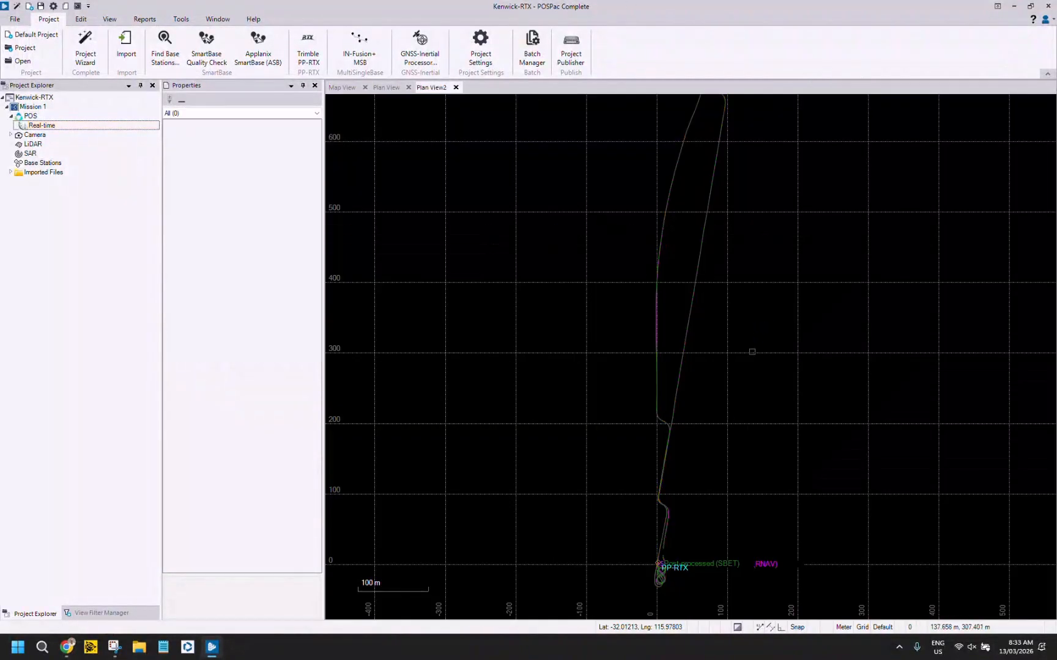
scroll(663, 573, "up", 3)
scroll(663, 573, "up", 5)
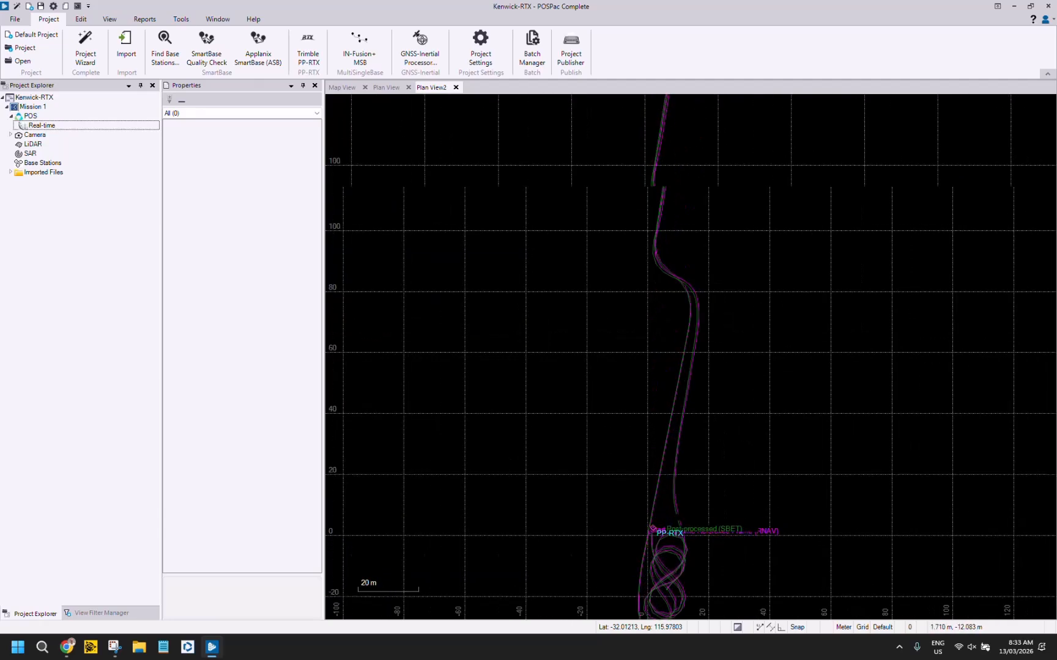
scroll(647, 538, "up", 2)
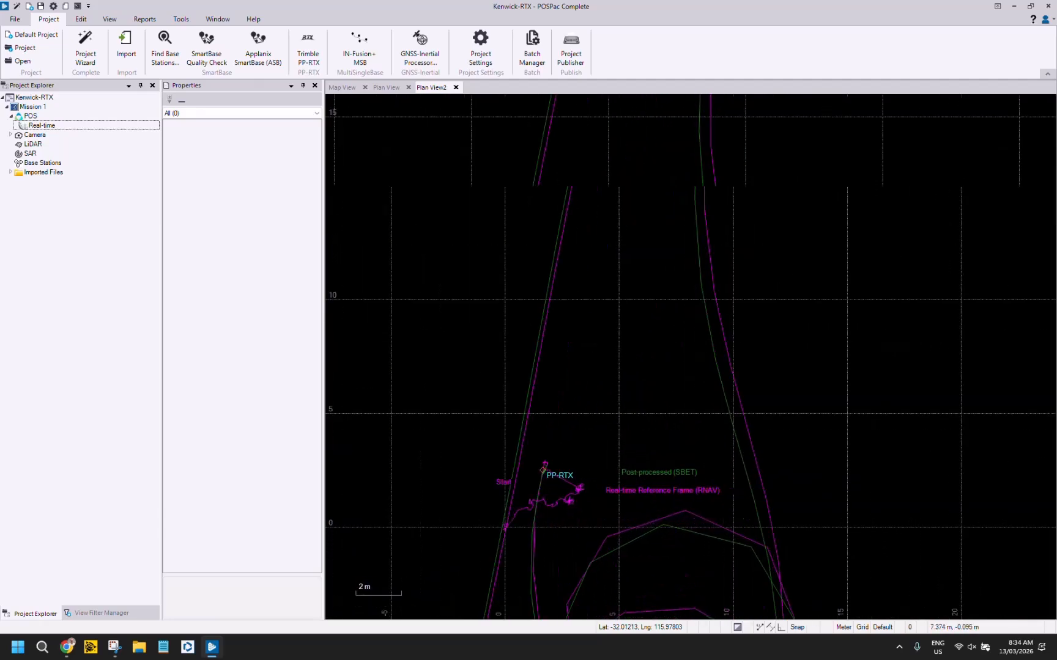
left_click(669, 525)
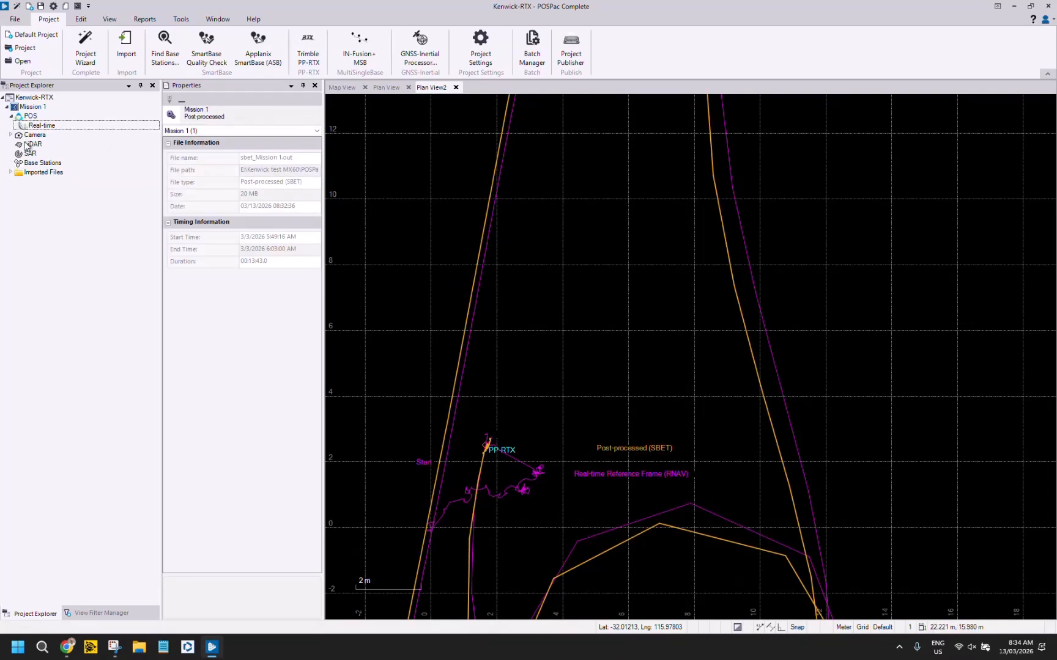
left_click(648, 413)
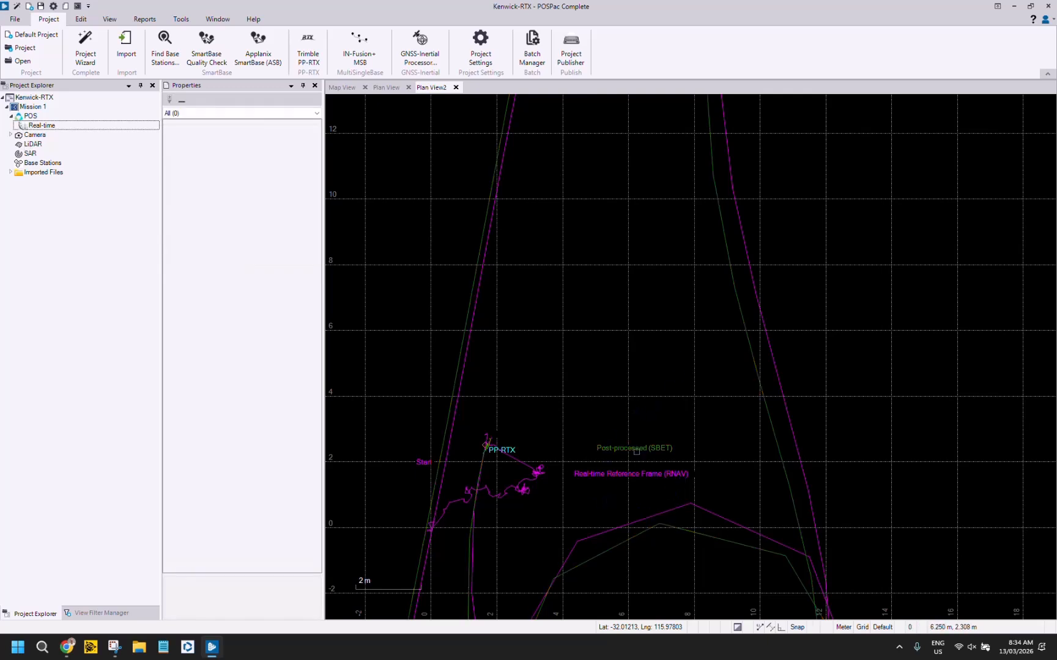
left_click(675, 527)
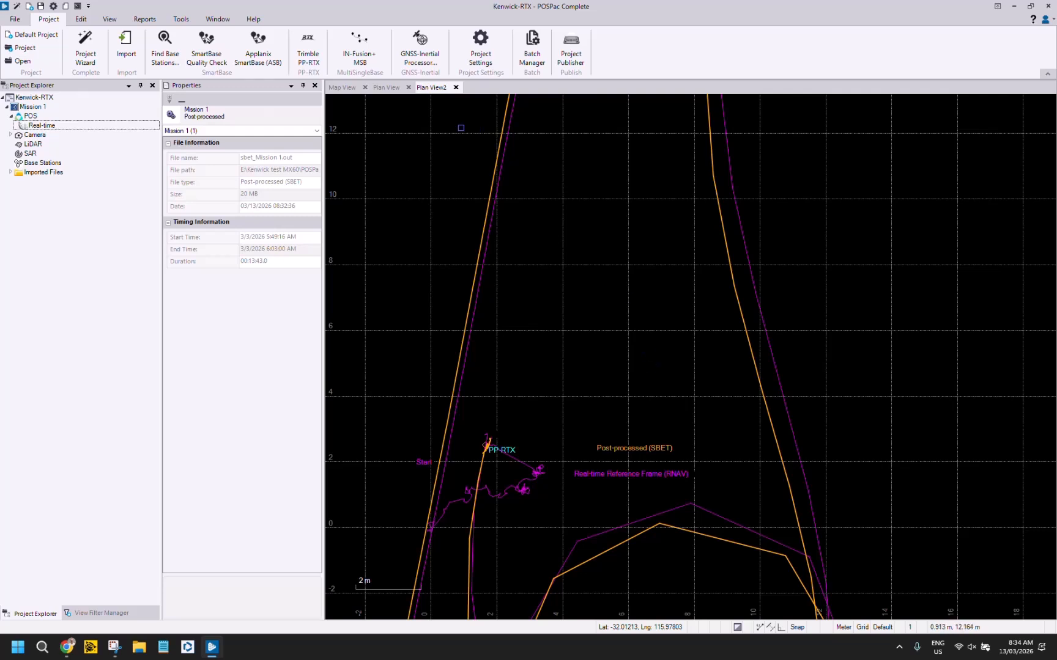
left_click(11, 116)
left_click(11, 116)
left_click(14, 116)
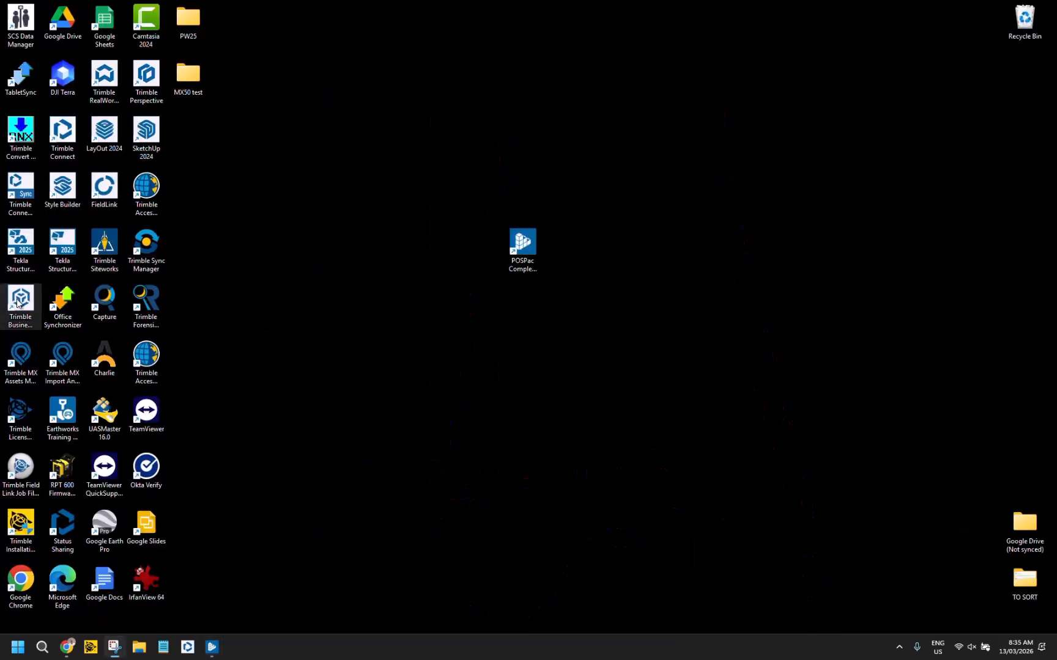
left_click(18, 302)
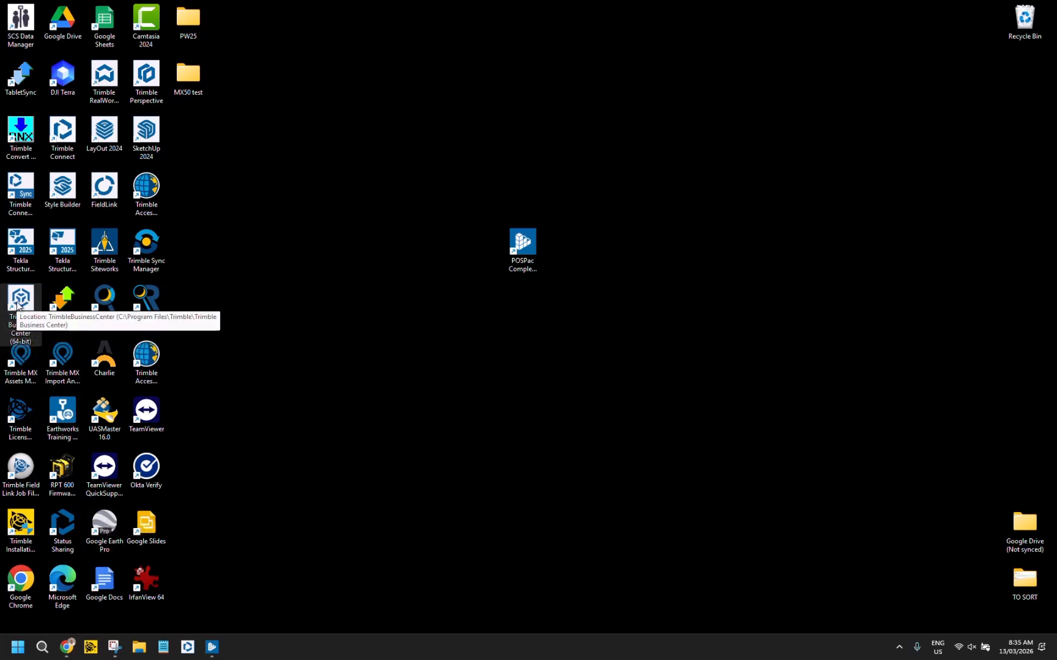
- Switch to File Explorer and open the folder E:\Kenwick test MX60\POSPac\Kenwick-RTX\Mission 1\Proc
left_click(138, 647)
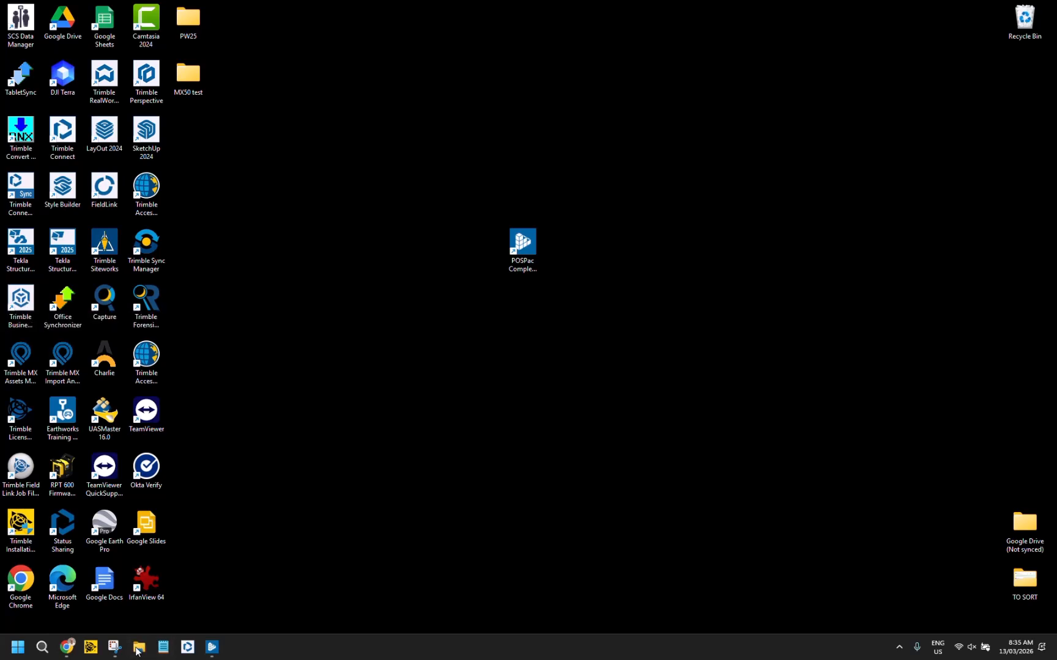
scroll(363, 404, "down", 3)
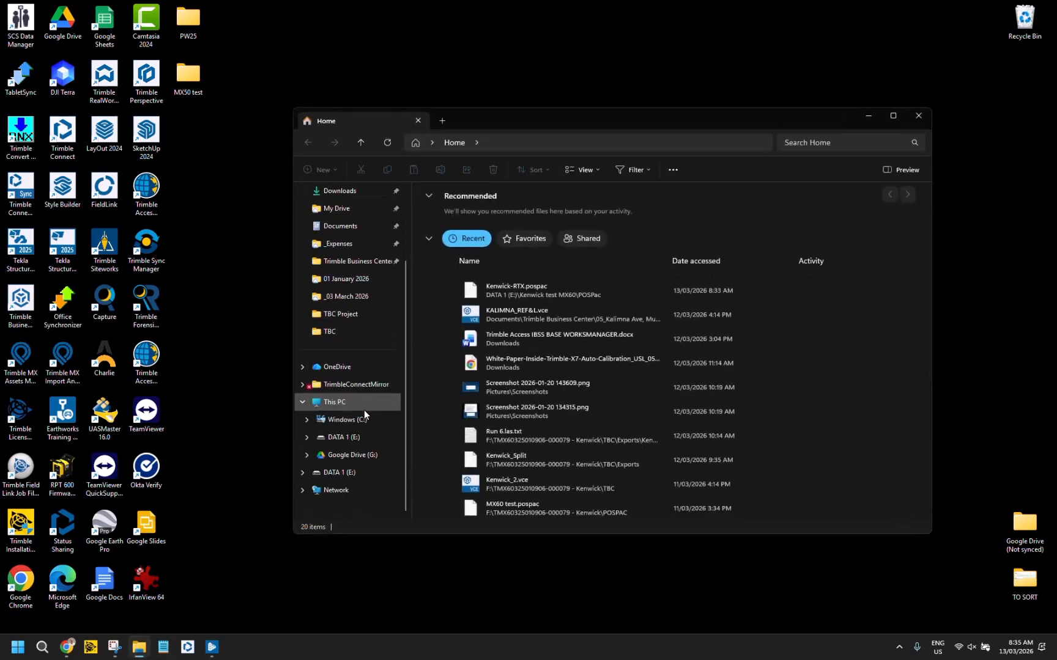
left_click(362, 440)
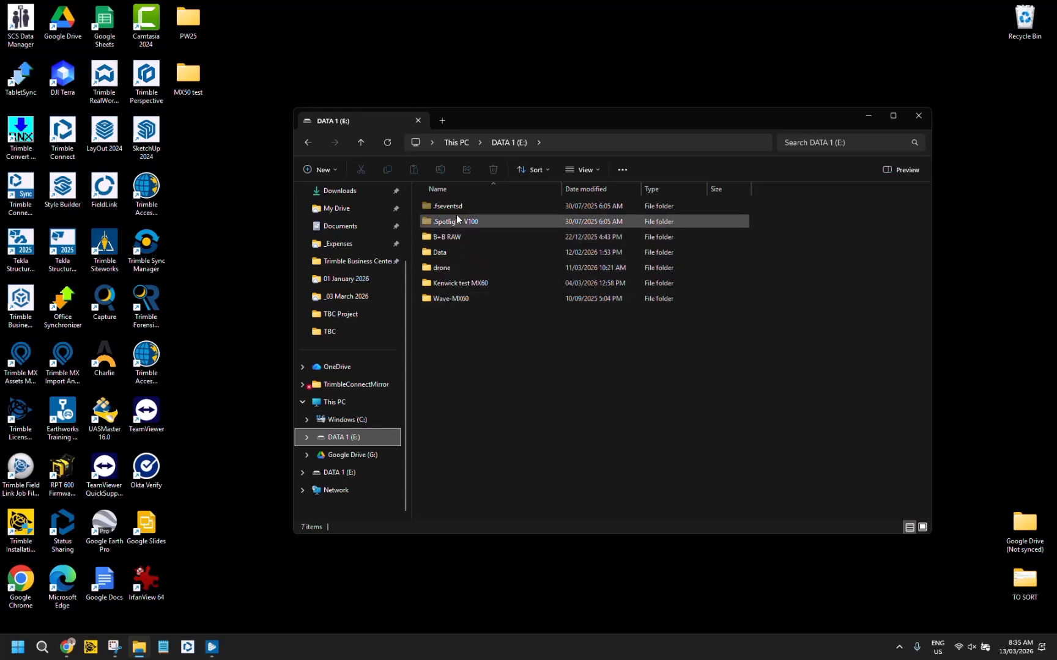
left_click(463, 284)
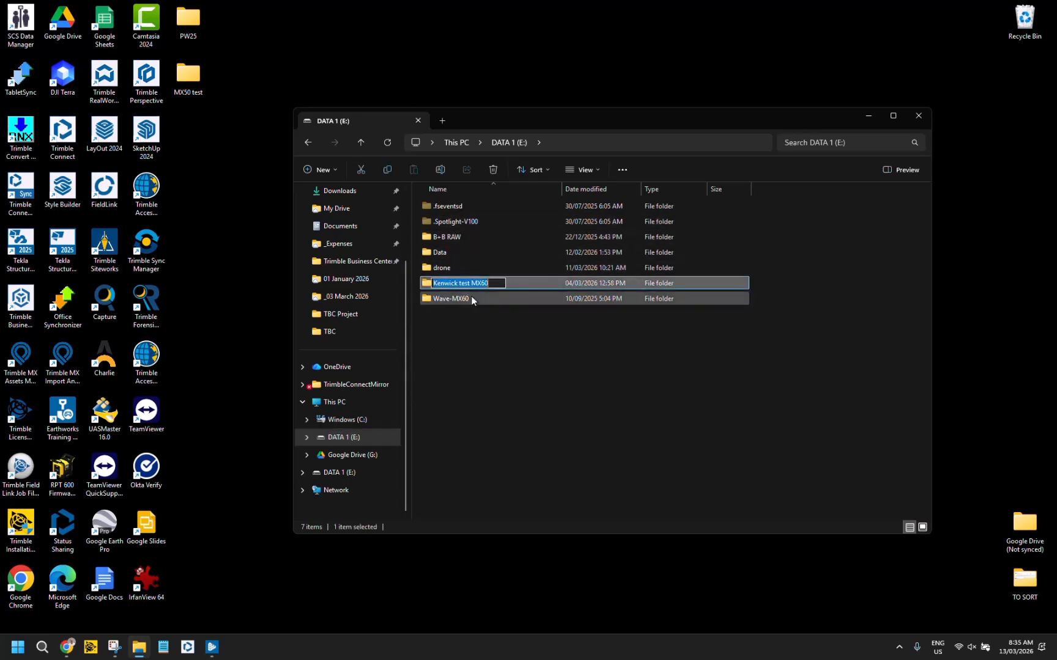
left_click(471, 297)
double_click(476, 284)
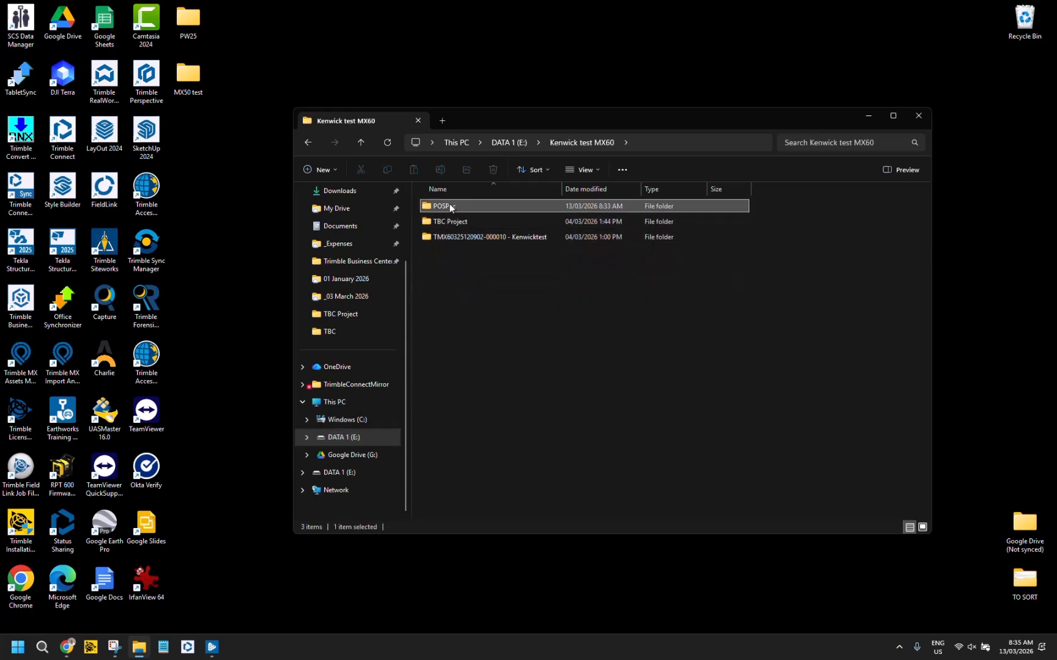
double_click(450, 207)
double_click(454, 209)
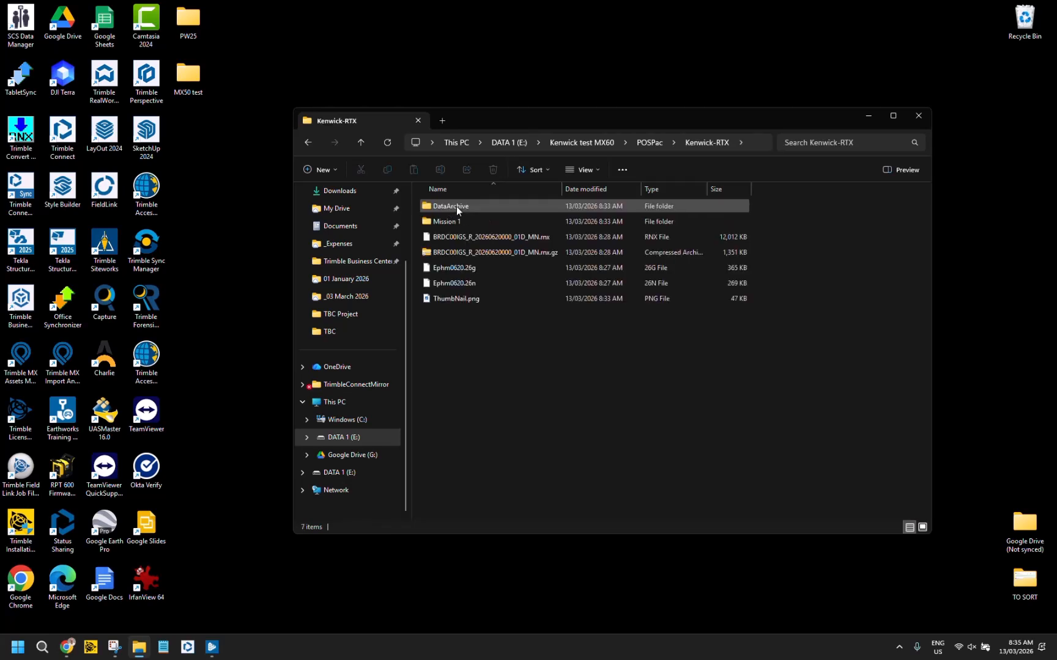
left_click(452, 224)
double_click(451, 224)
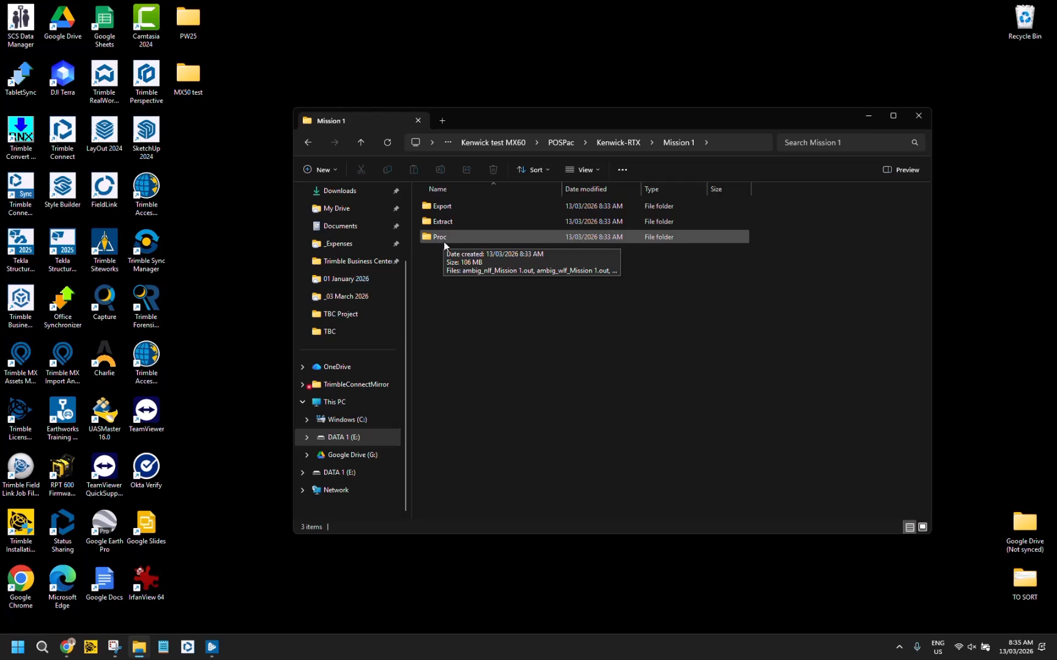
double_click(443, 238)
- Copy the full file path of sbet_Mission 1.out in the Proc folder
scroll(474, 318, "down", 3)
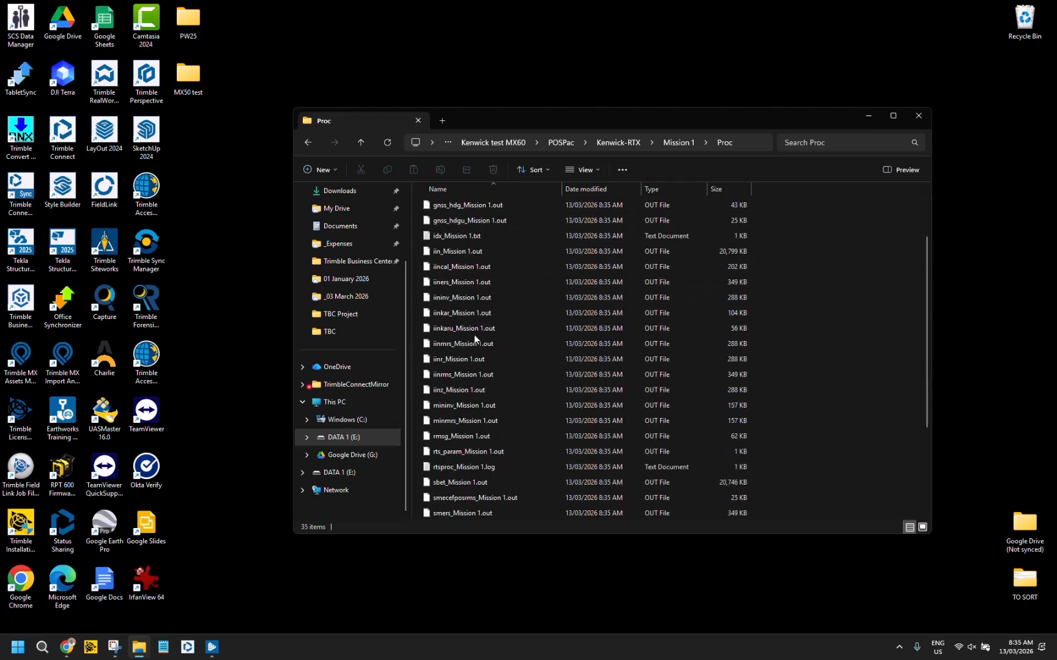
scroll(474, 335, "down", 3)
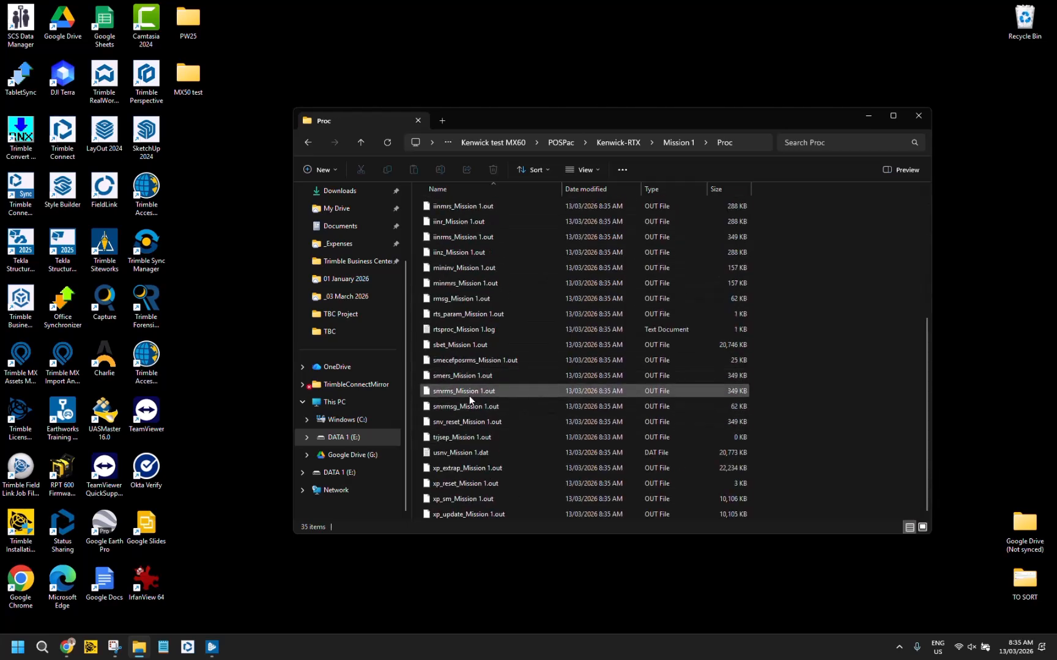
left_click(455, 348)
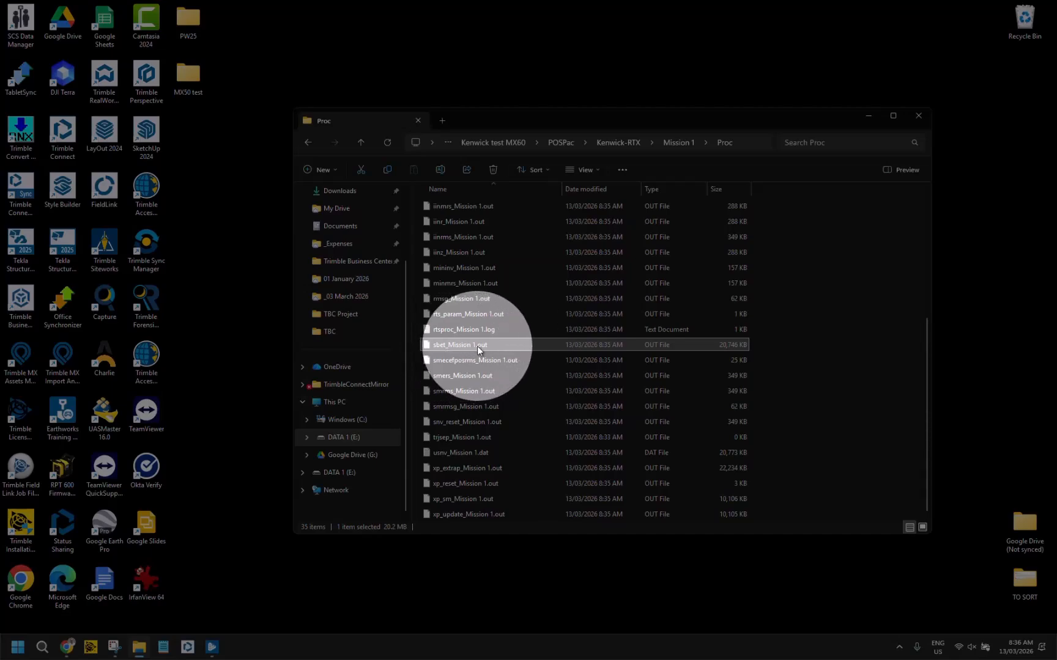
key("ctrl")
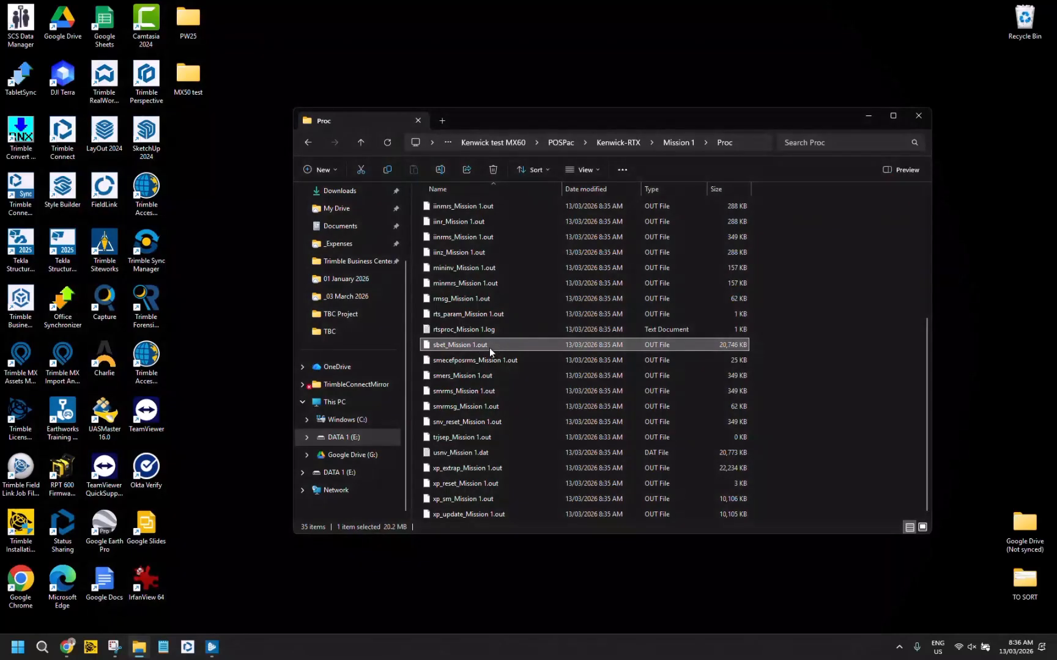
right_click(491, 346)
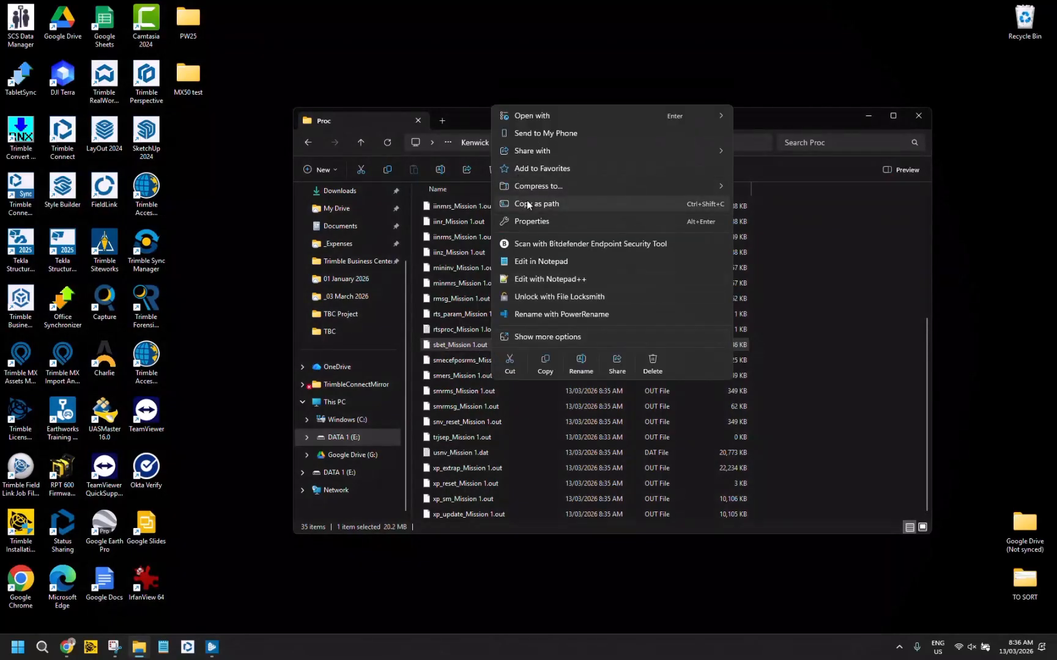
left_click(528, 203)
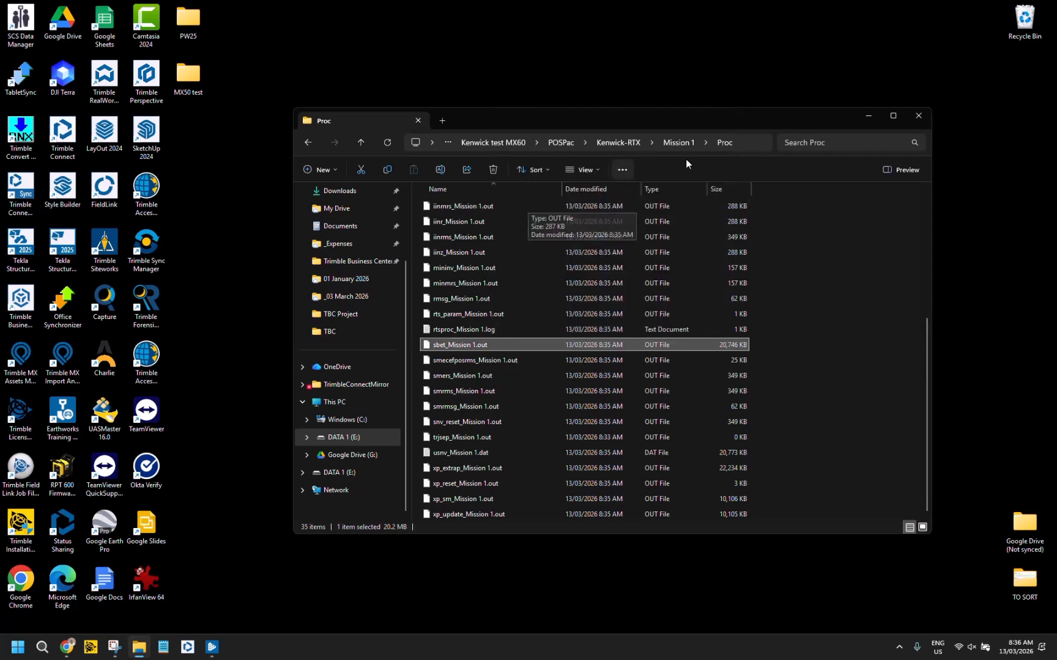
- Minimize File Explorer, launch Trimble Business Center and create a new project from the blank template
left_click(868, 116)
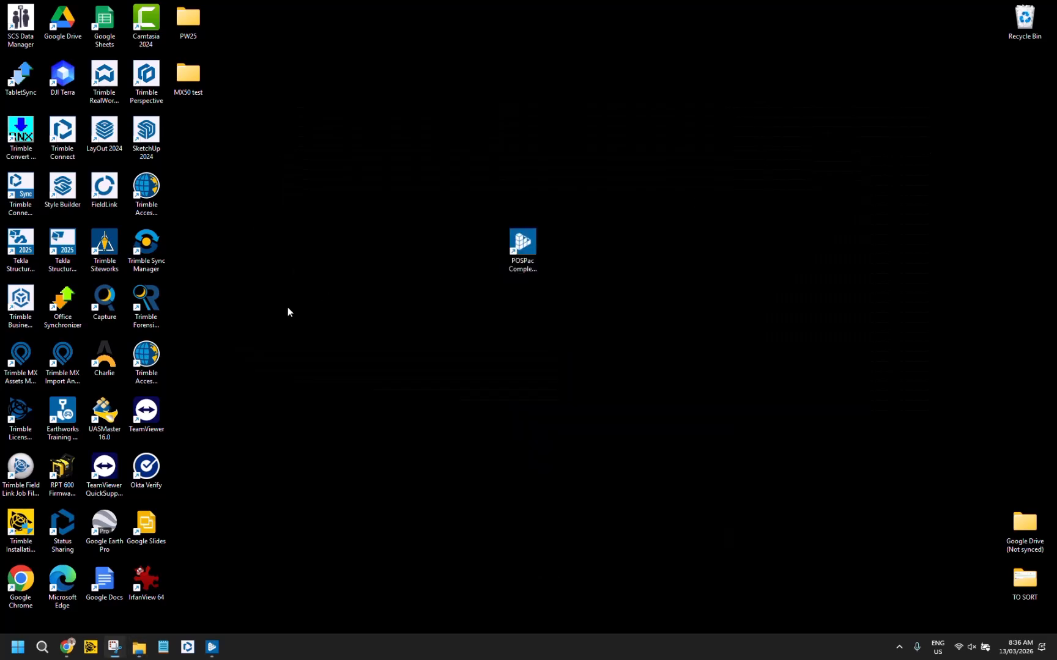
double_click(29, 310)
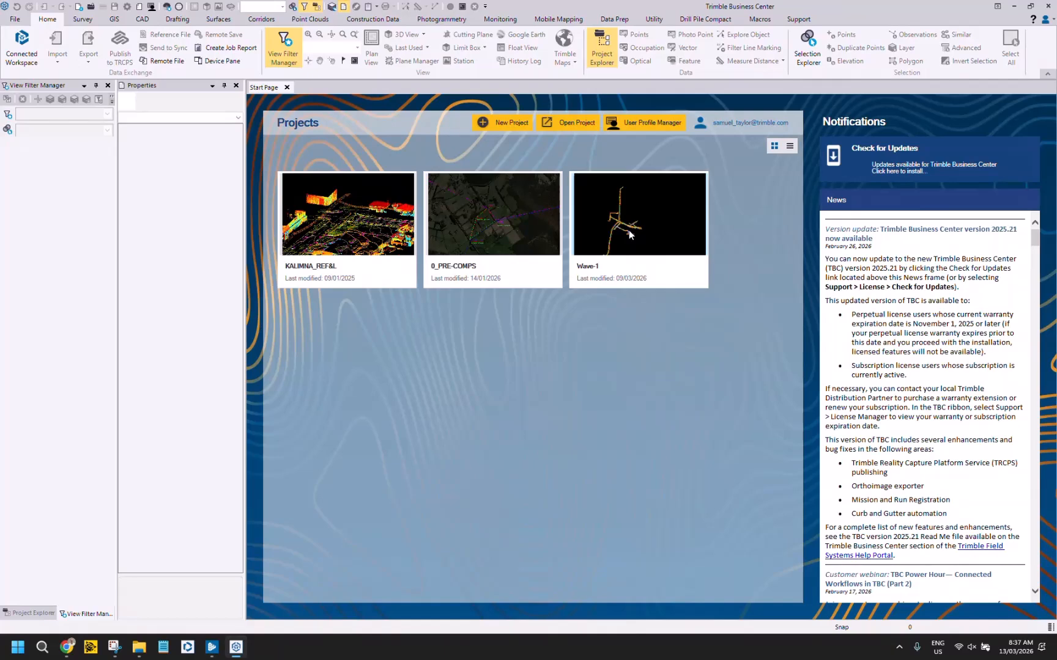
left_click(494, 123)
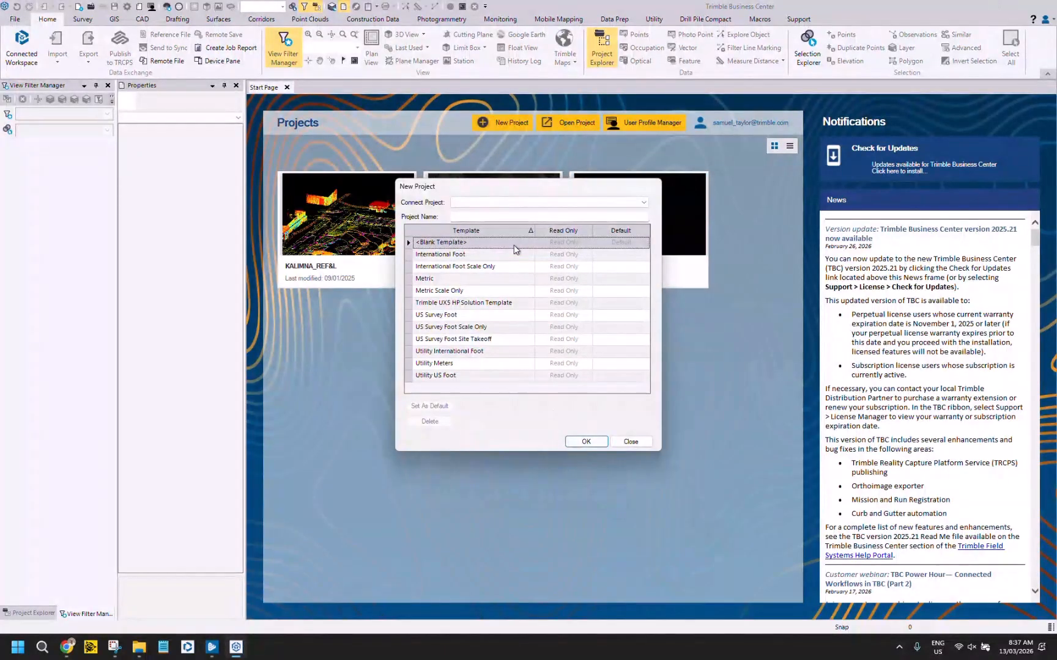
left_click(577, 444)
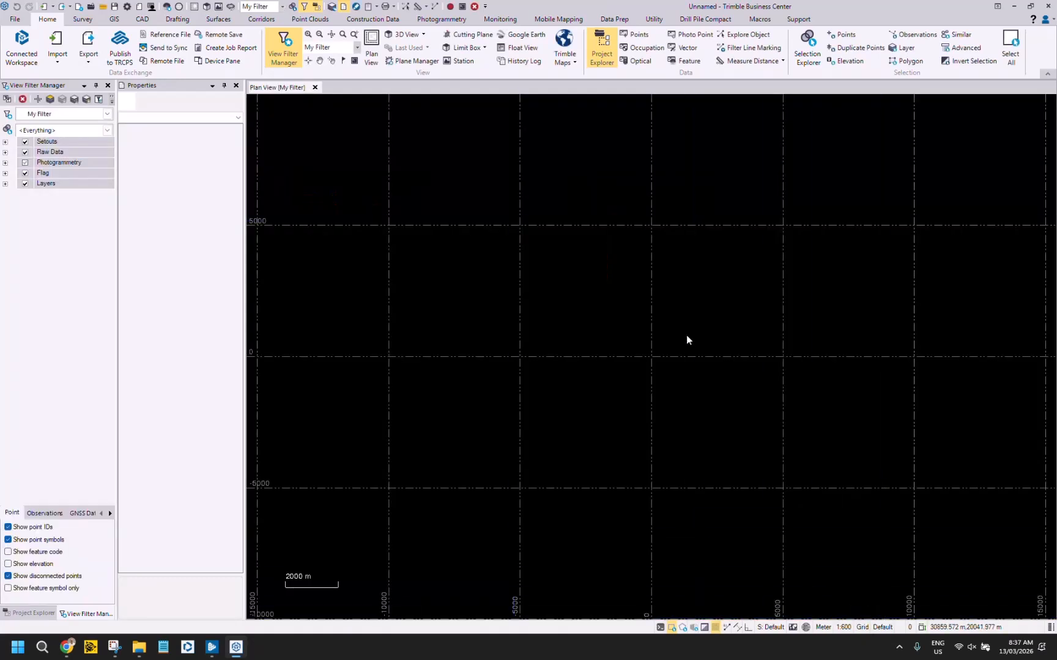
- Set the project coordinate system to the recently used Australia/GDA2020, Zone 50 with geoid model AUSGeoid2020(Australia)v2
left_click(441, 408)
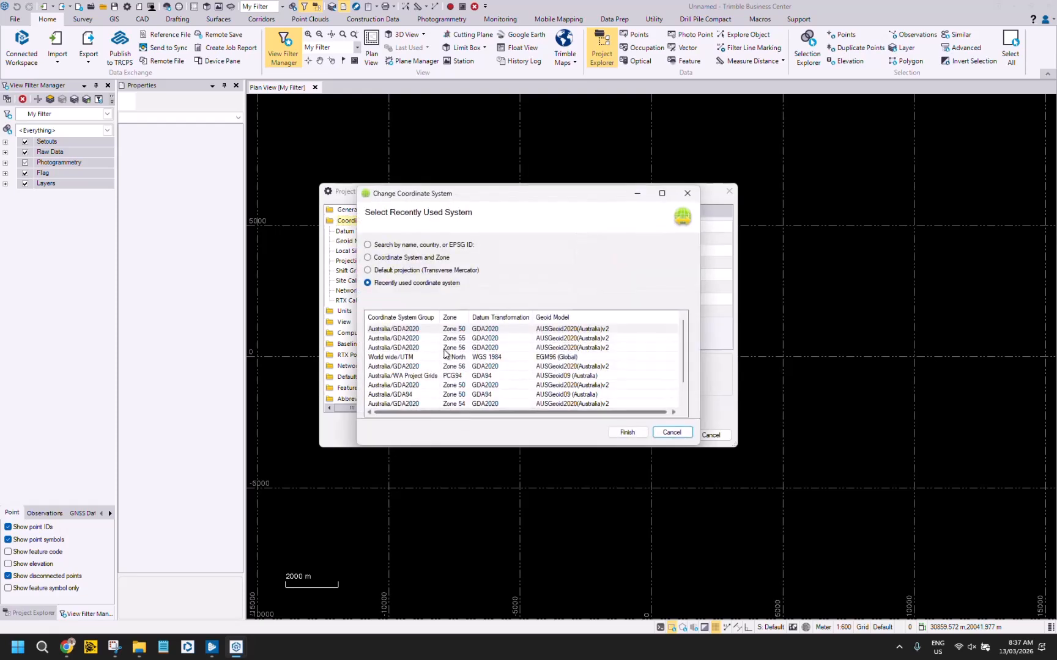
left_click(441, 331)
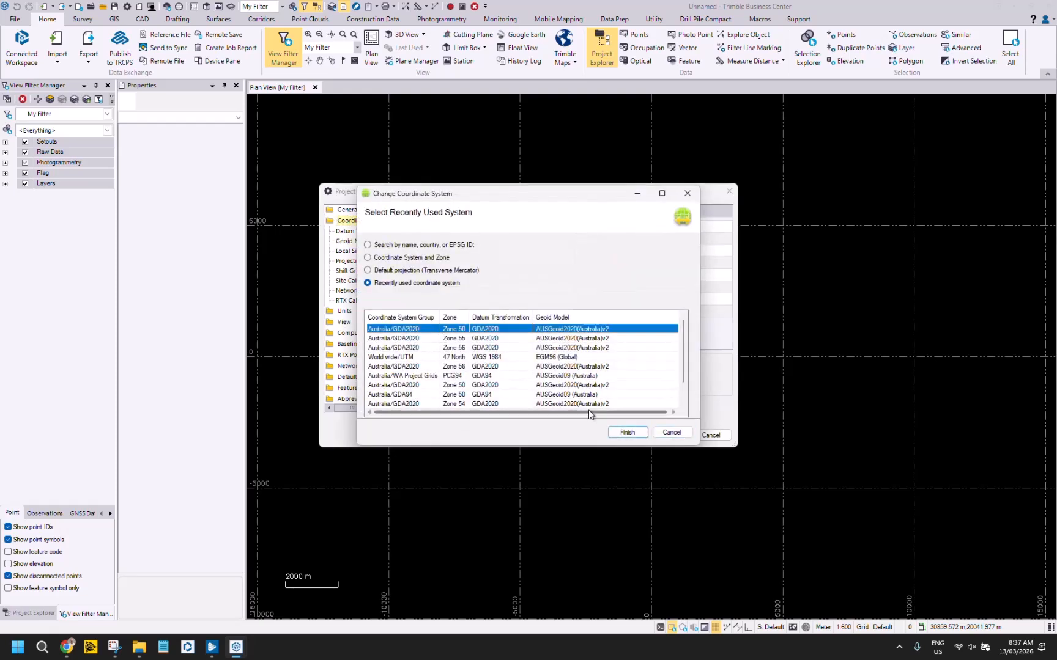
double_click(562, 331)
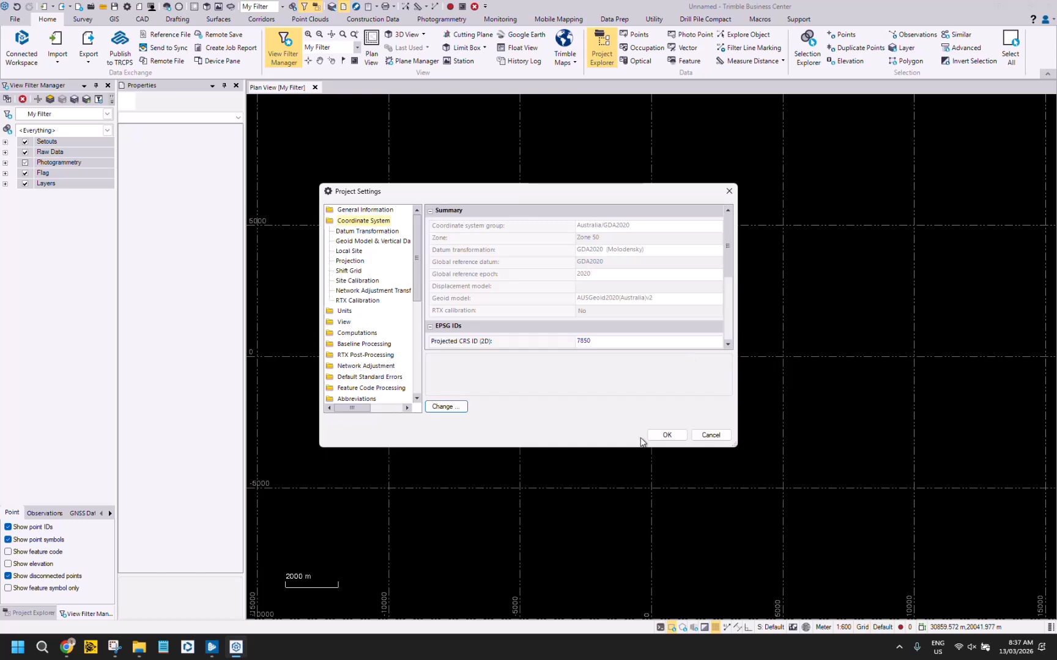
left_click(667, 436)
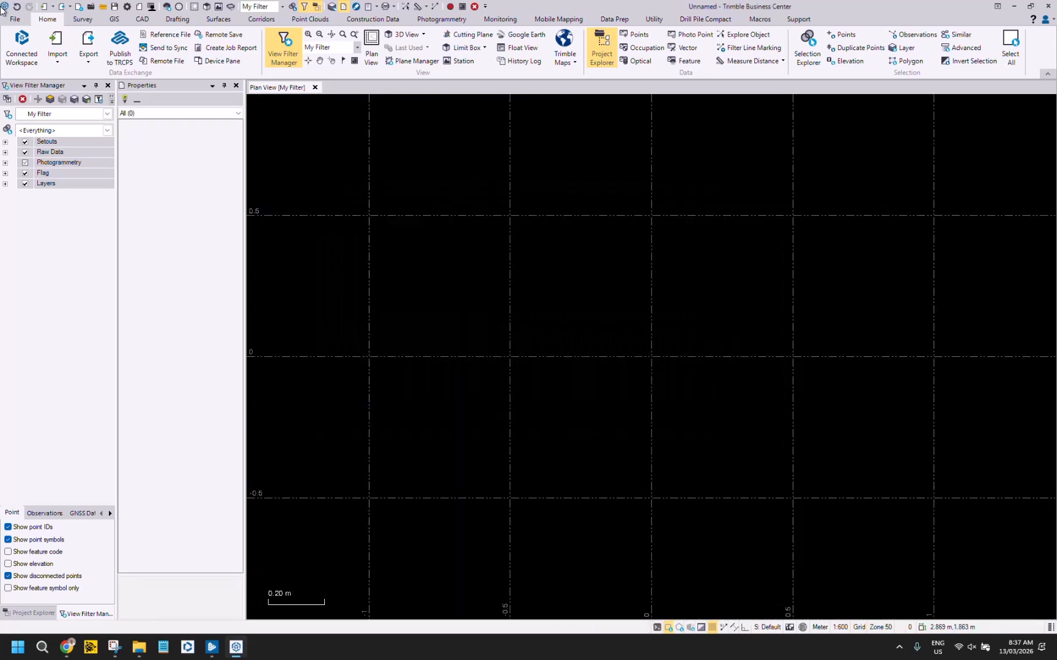
- Start an import and set the import folder to E:\Kenwick test MX60
left_click(74, 46)
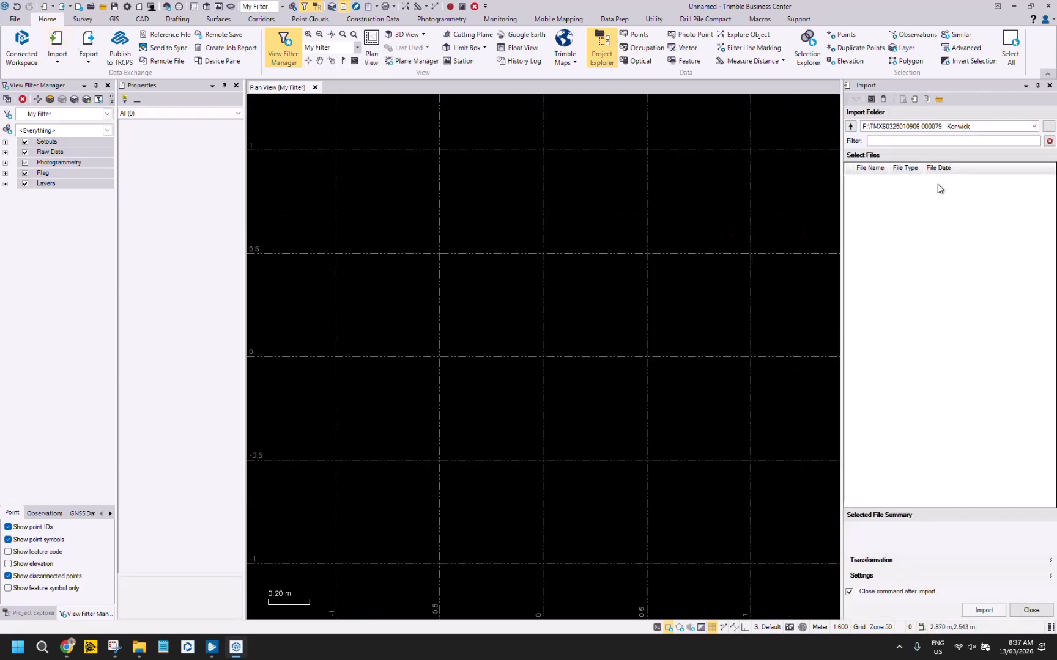
left_click(1047, 127)
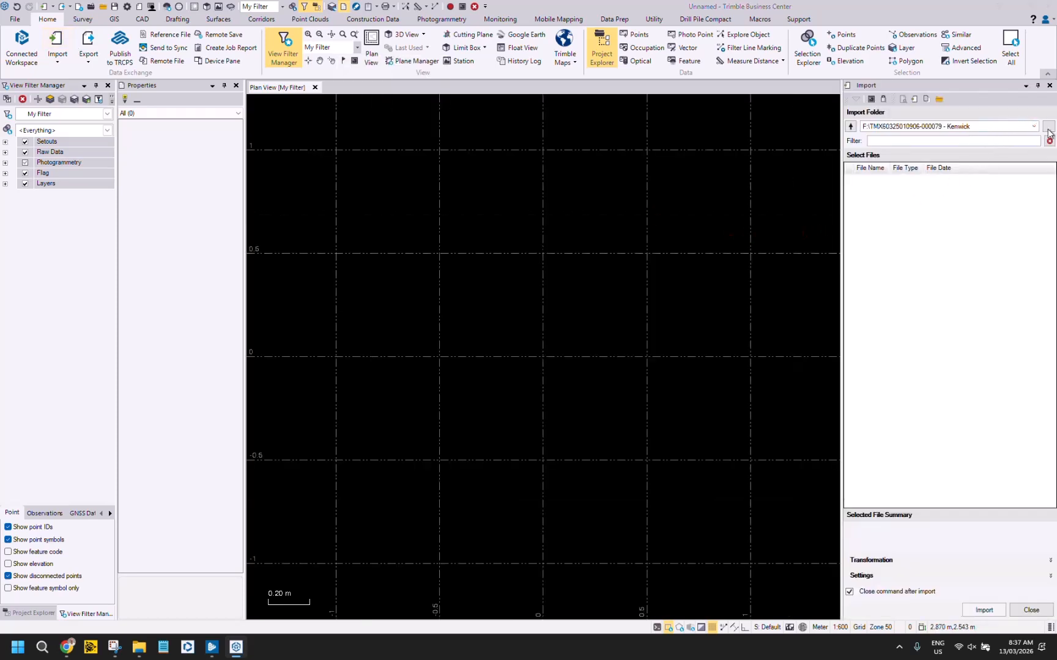
scroll(483, 379, "down", 3)
double_click(482, 381)
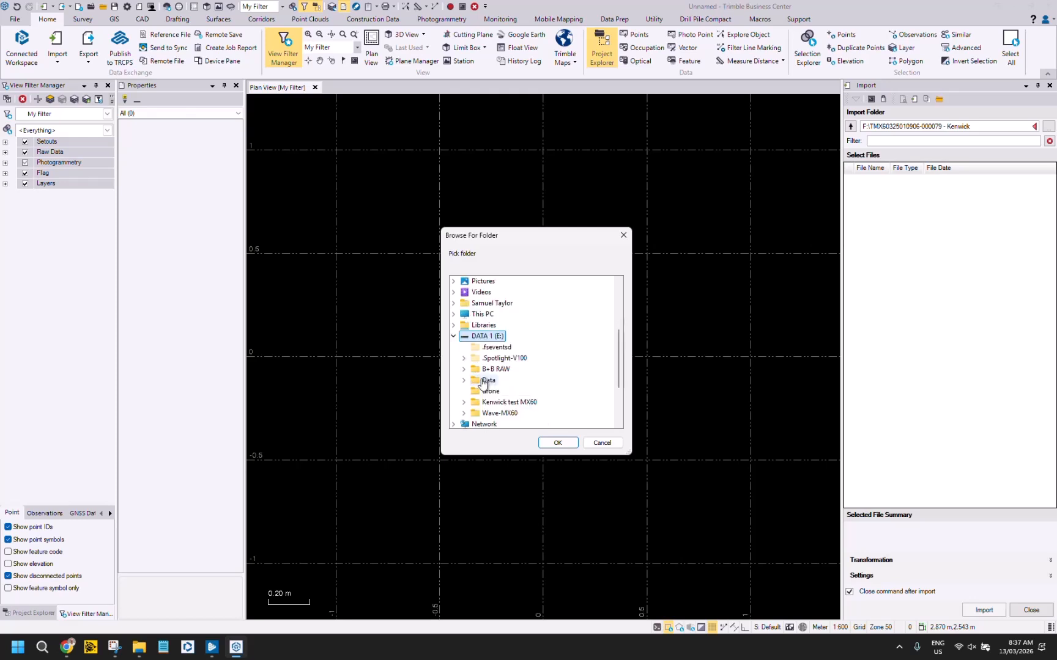
double_click(483, 382)
left_click(558, 442)
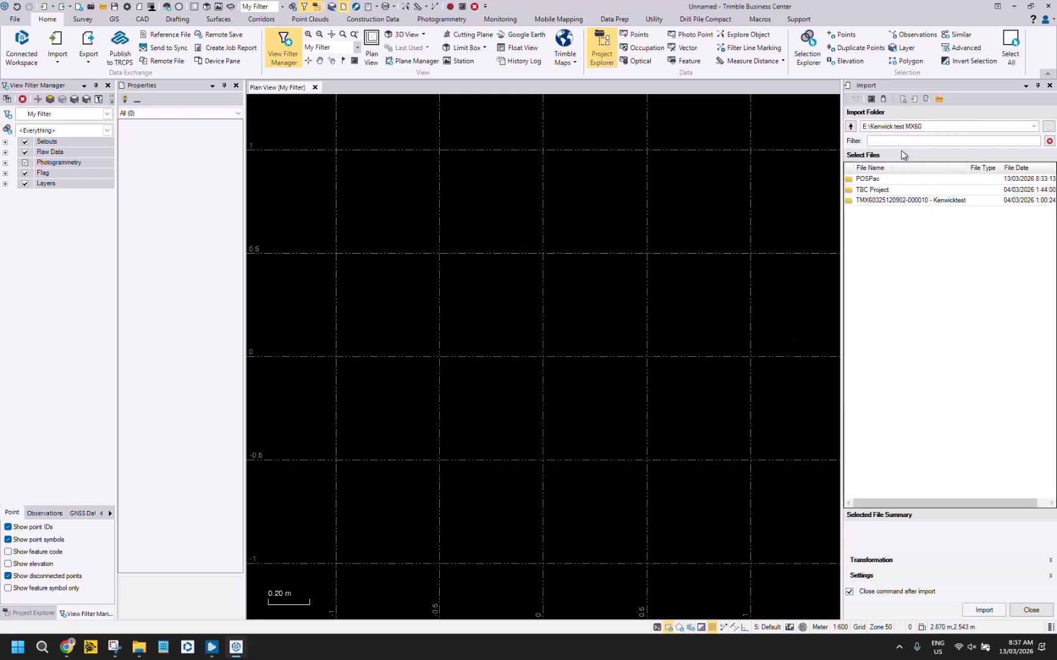
left_click(866, 203)
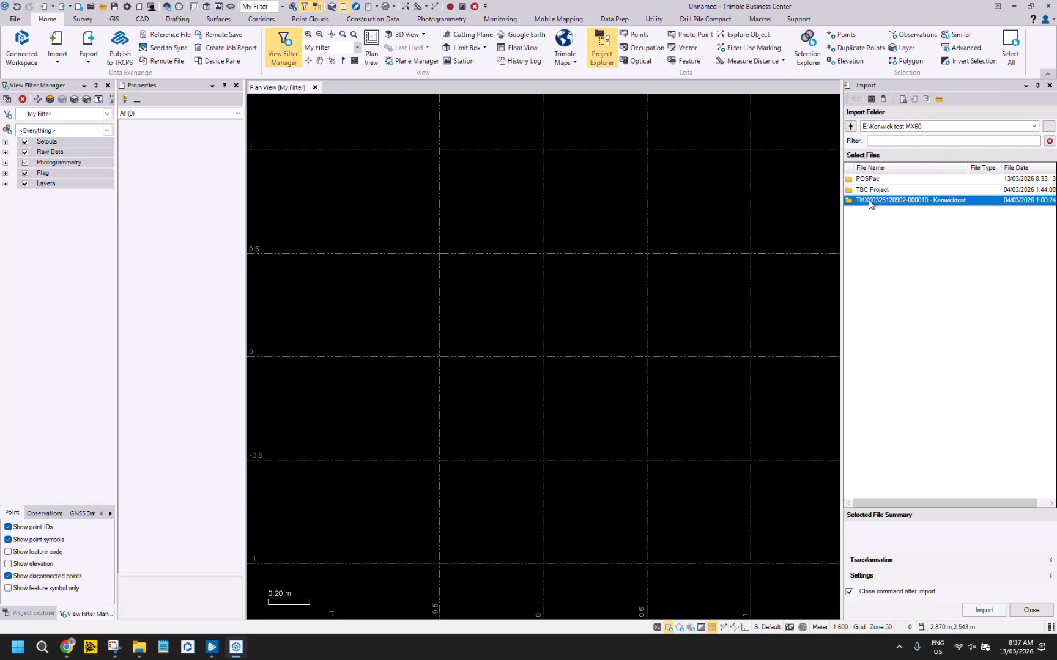
double_click(870, 202)
left_click(923, 266)
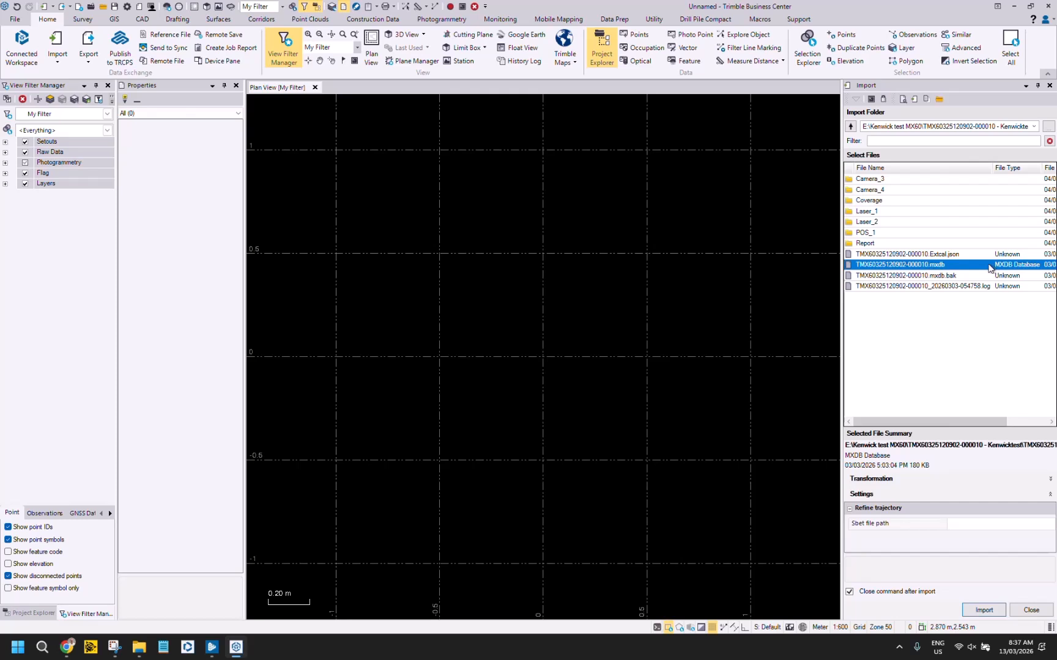
- Paste the copied path of sbet_Mission 1.out as the Sbet file path without surrounding quotation marks and import the mission
left_click(958, 517)
left_click(973, 524)
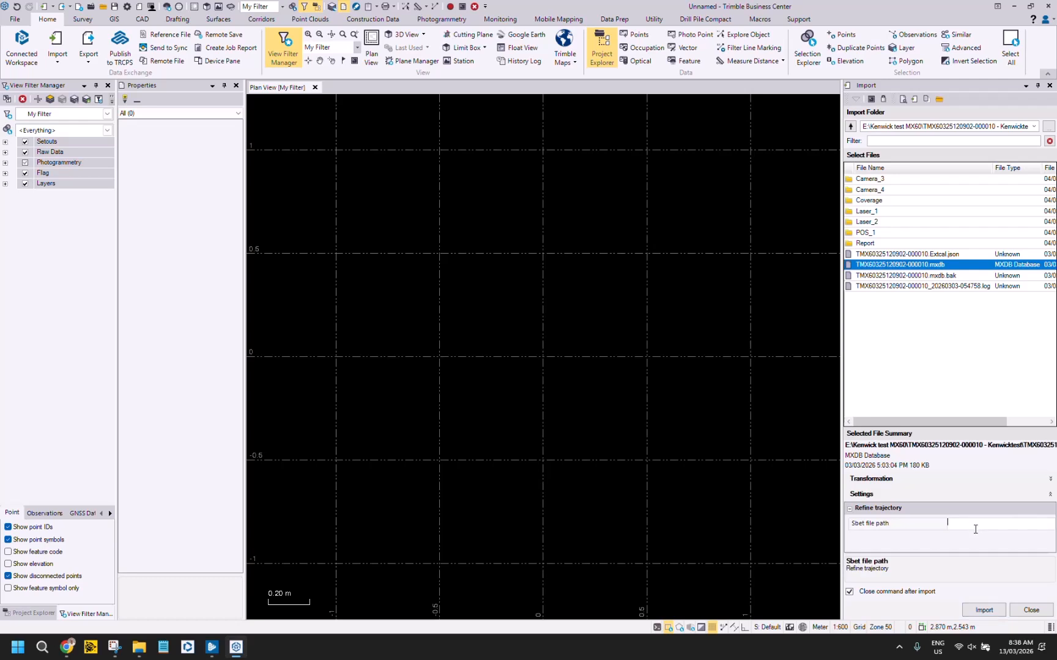
key("ctrl+v")
left_click_drag(953, 525, 917, 528)
left_click(955, 527)
left_click_drag(954, 526, 1055, 530)
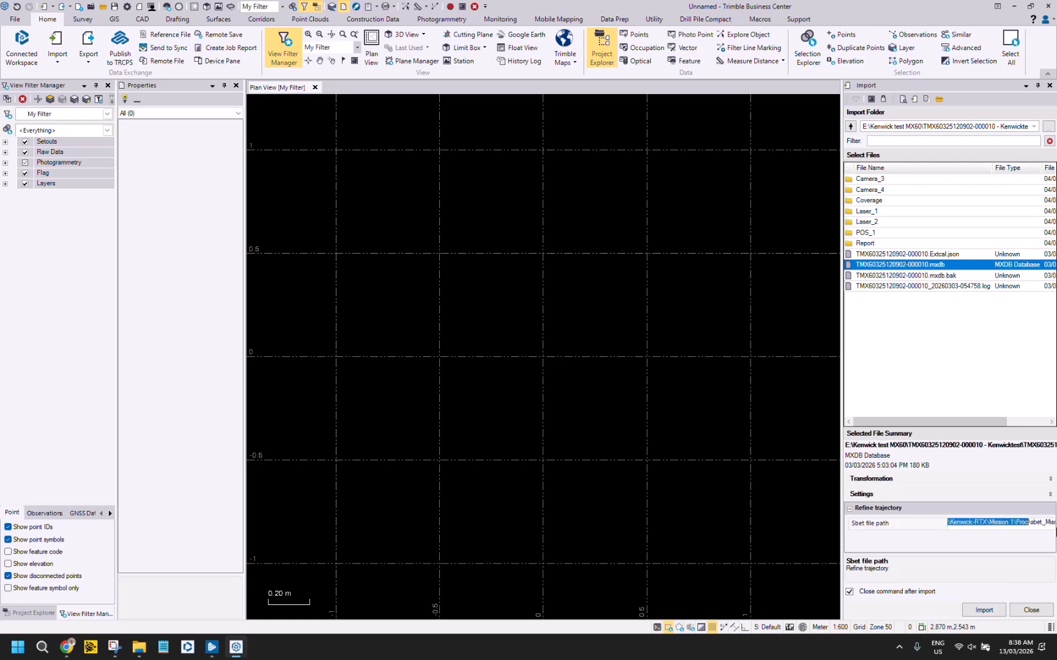
left_click(1045, 528)
key("End")
key("BackSpace")
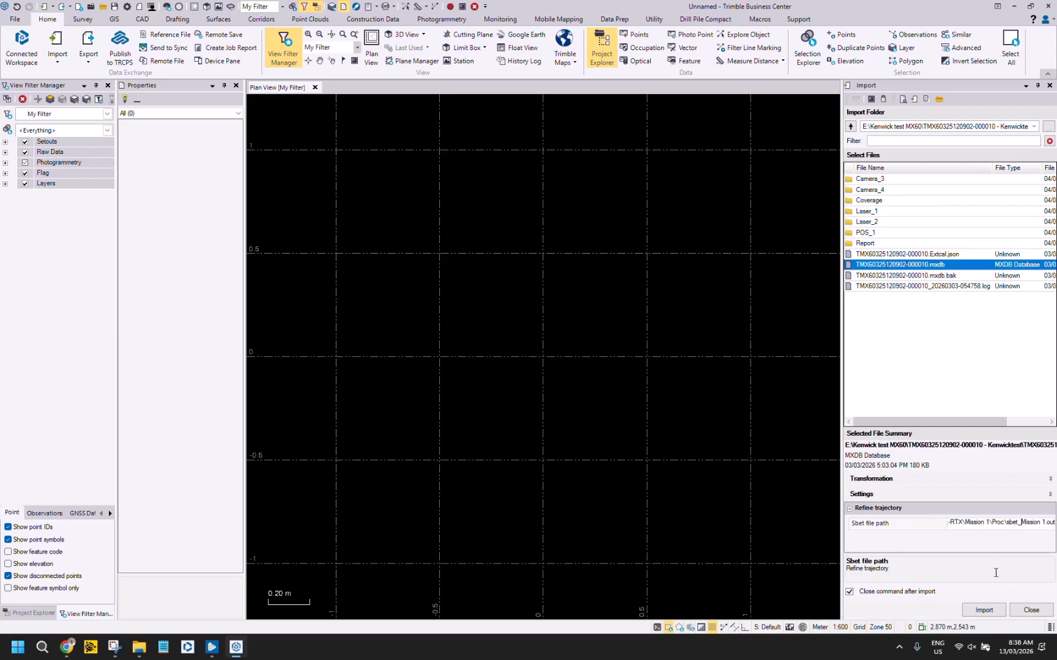
left_click(992, 606)
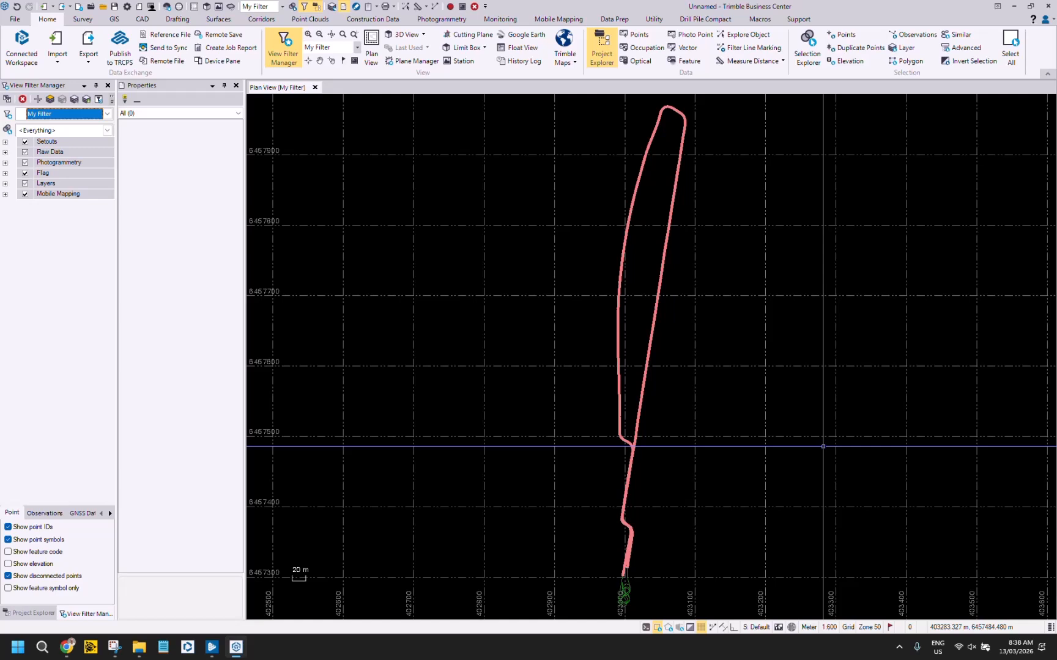
- Expand the Kenwicktest mission and Run 1 in the project tree and inspect the properties of the Sbet trajectory
left_click(29, 614)
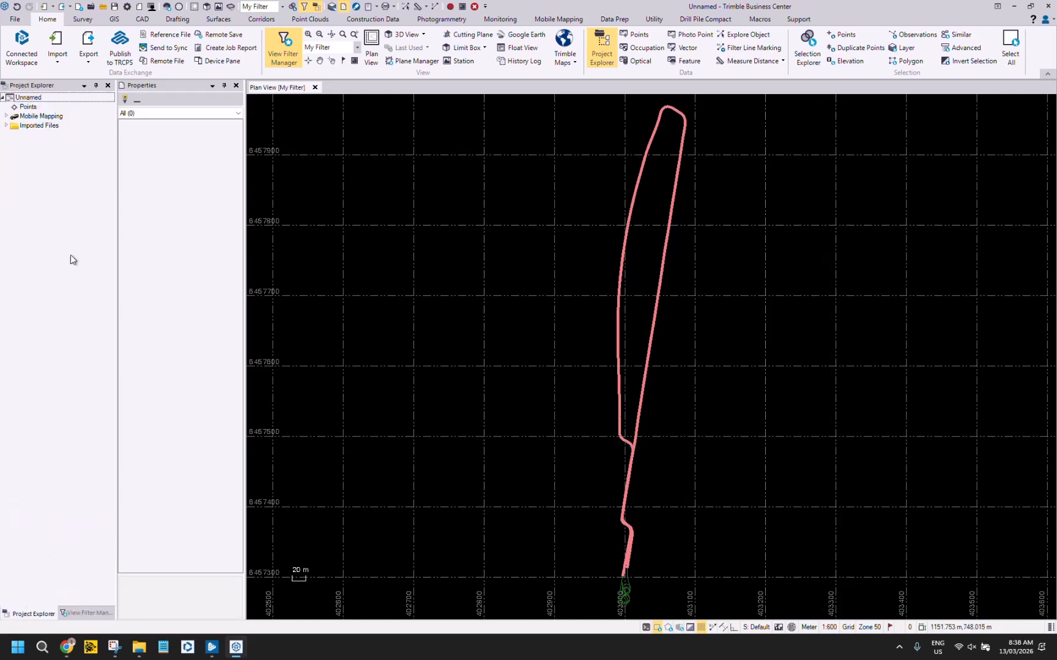
left_click(7, 116)
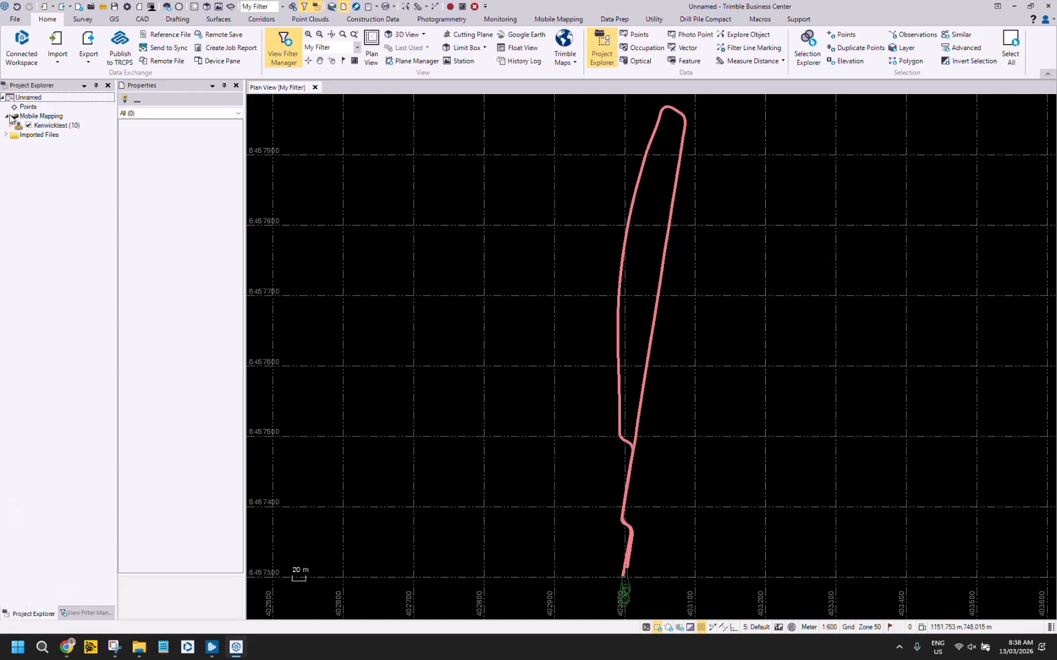
left_click(11, 126)
left_click(15, 145)
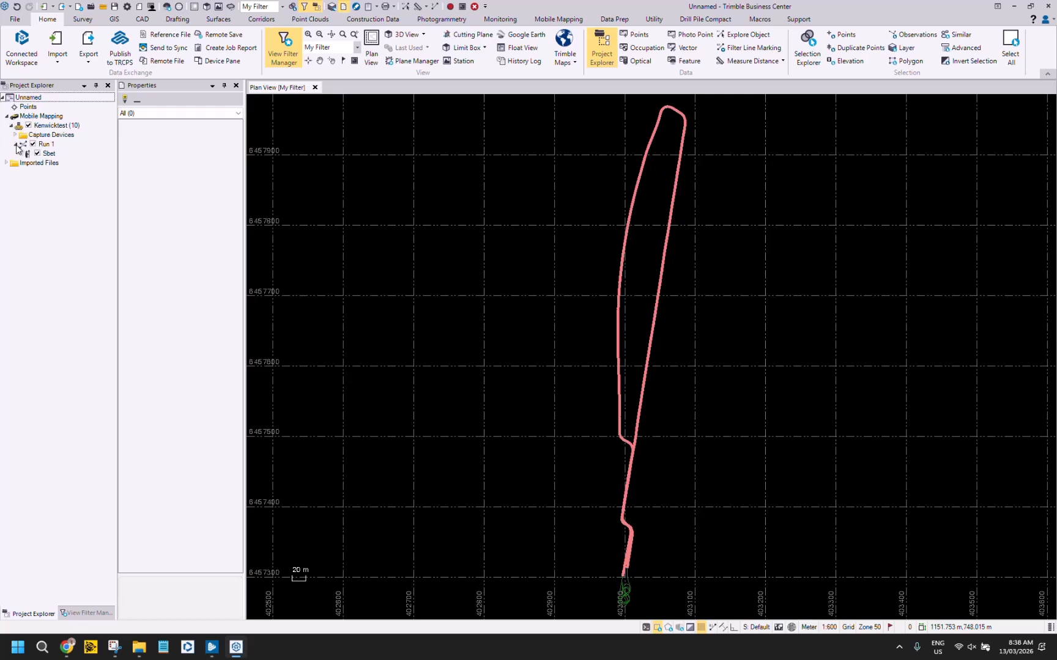
left_click(48, 153)
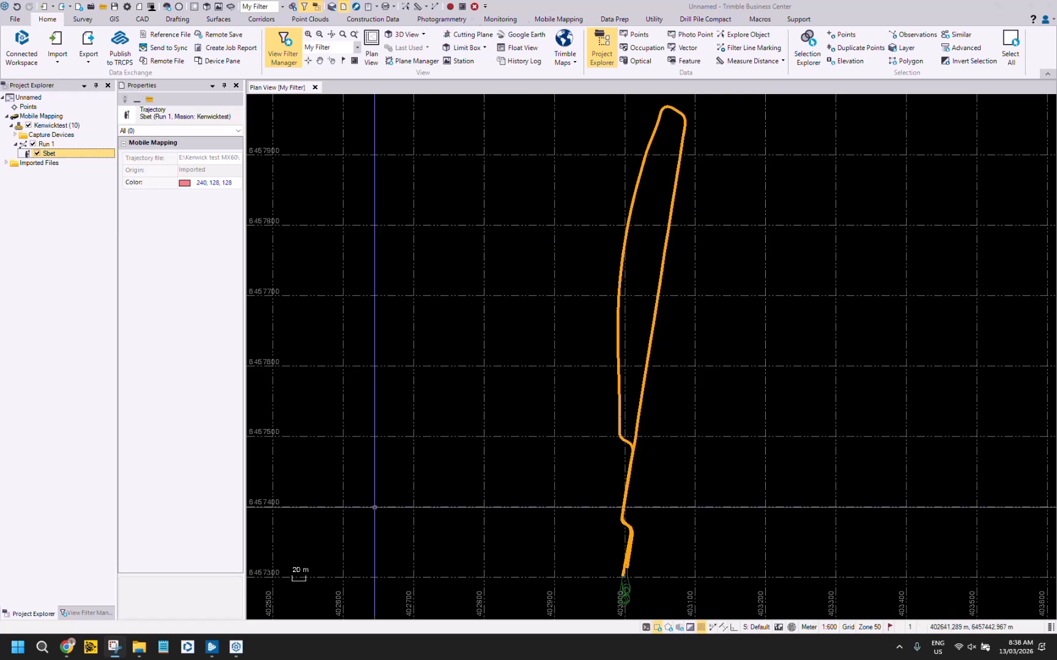
- Switch to POSPac, plot the smoothed North, East and Down Position Error RMS for review, and close the plot window
left_click(209, 653)
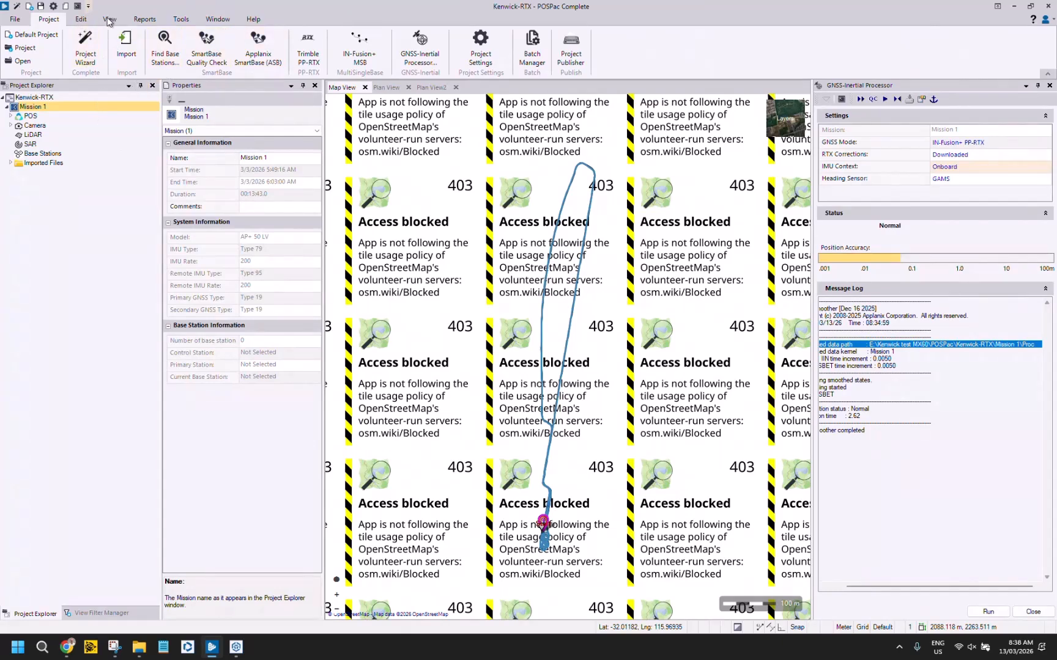
left_click(147, 19)
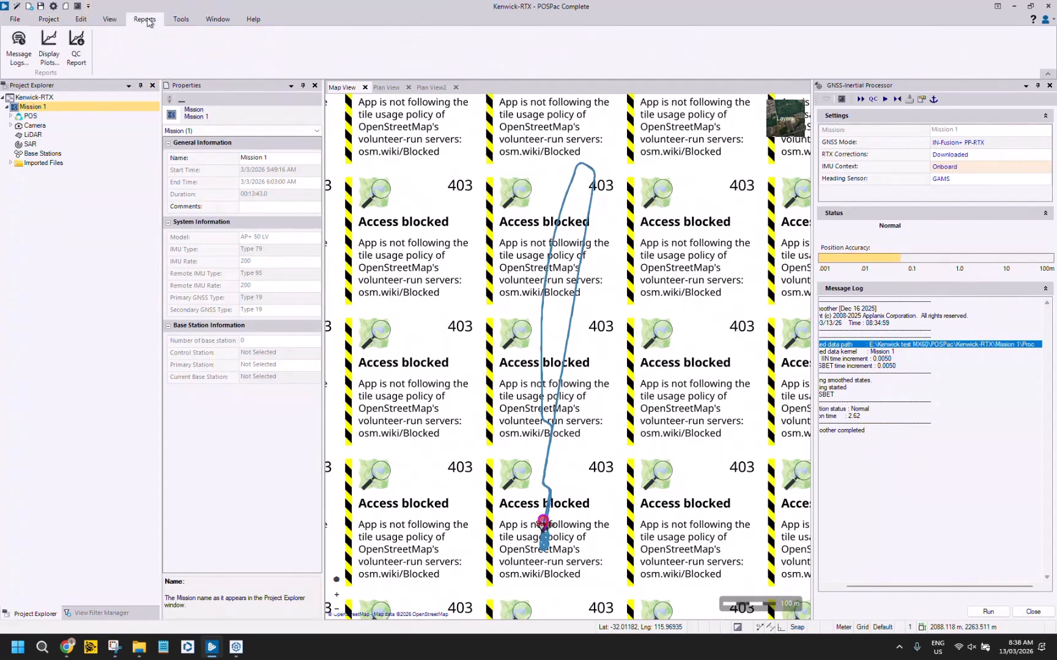
left_click(53, 47)
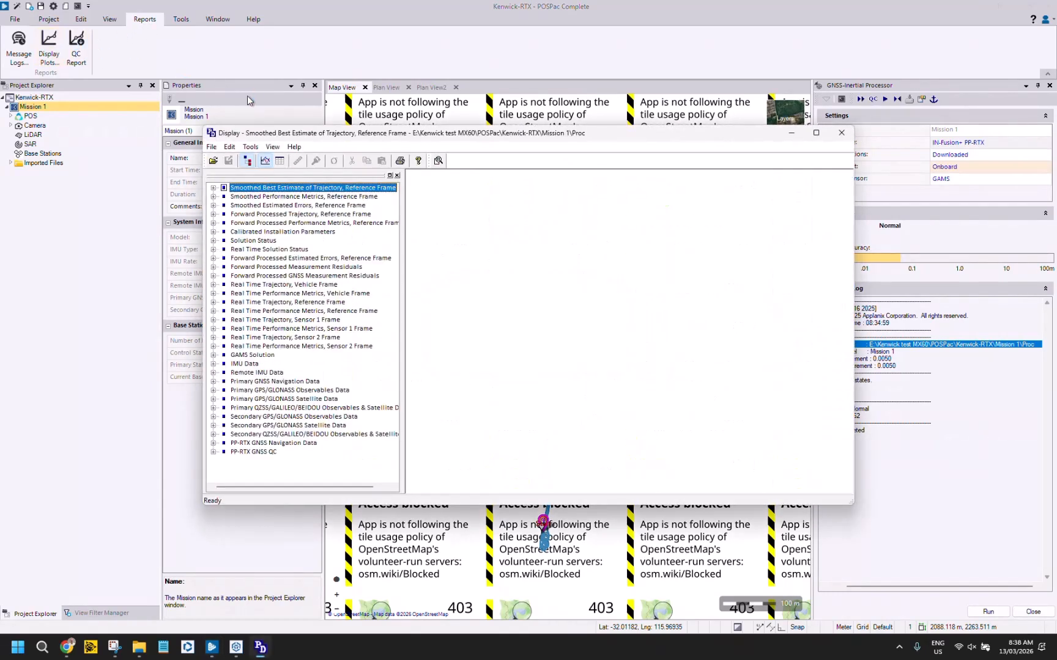
left_click(242, 197)
left_click(214, 197)
left_click(263, 206)
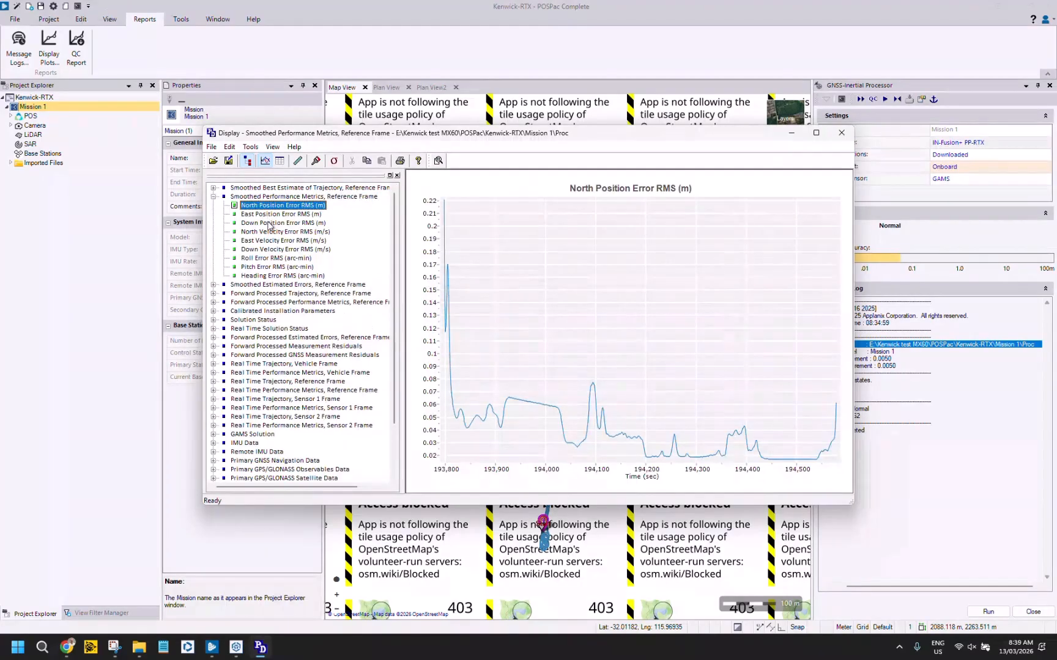
left_click(268, 223)
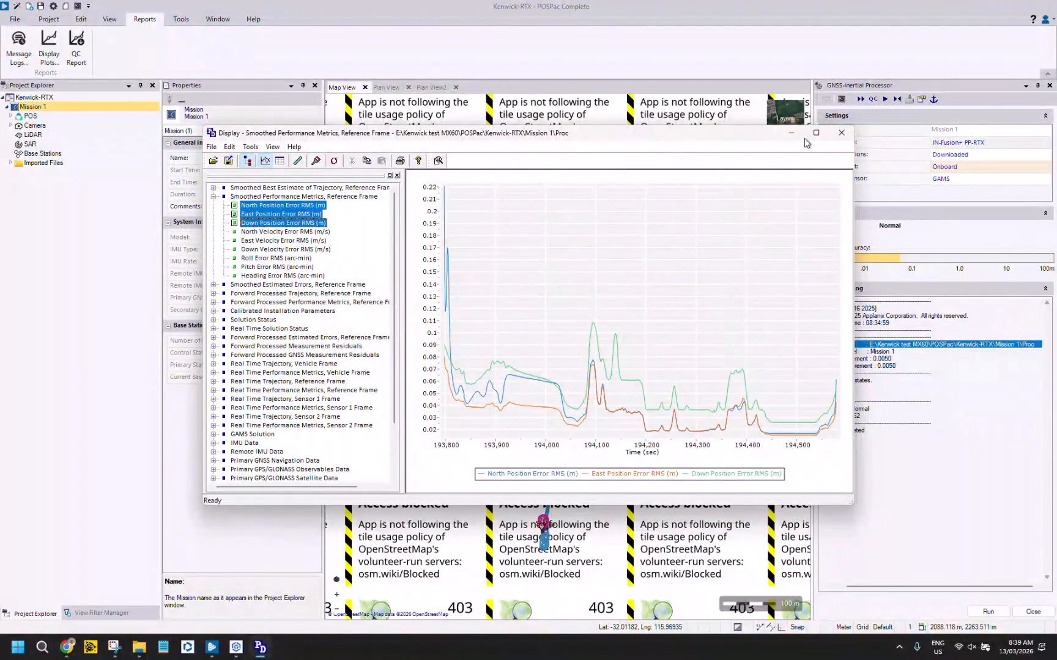
left_click(844, 132)
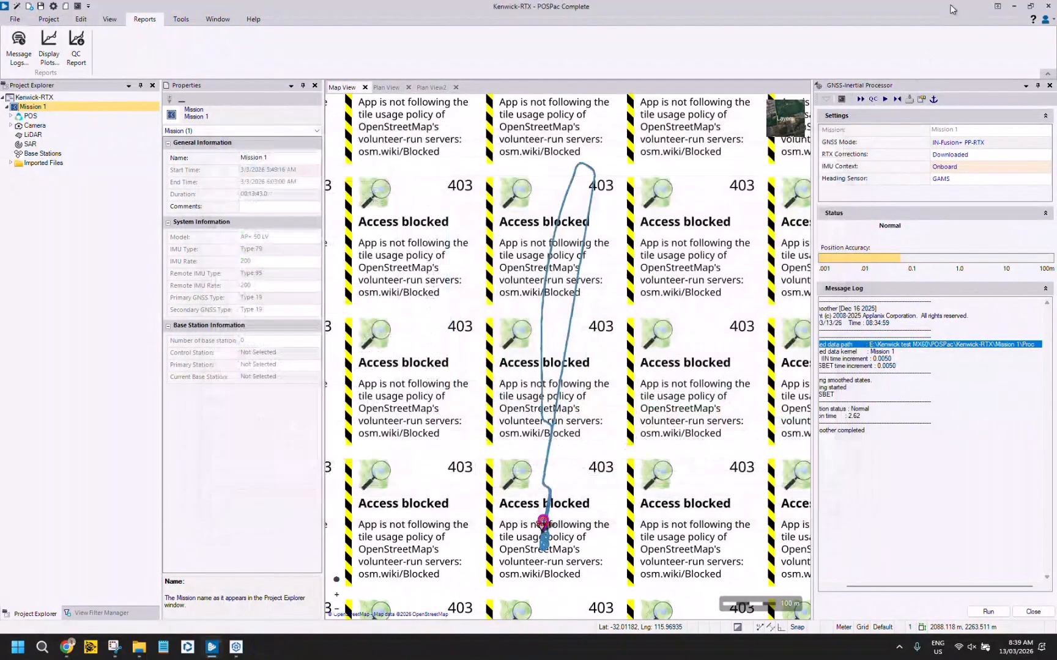
- Switch back to Trimble Business Center and select the Kenwicktest mobile mapping mission from its trajectory in Plan View
left_click(236, 646)
left_click(697, 336)
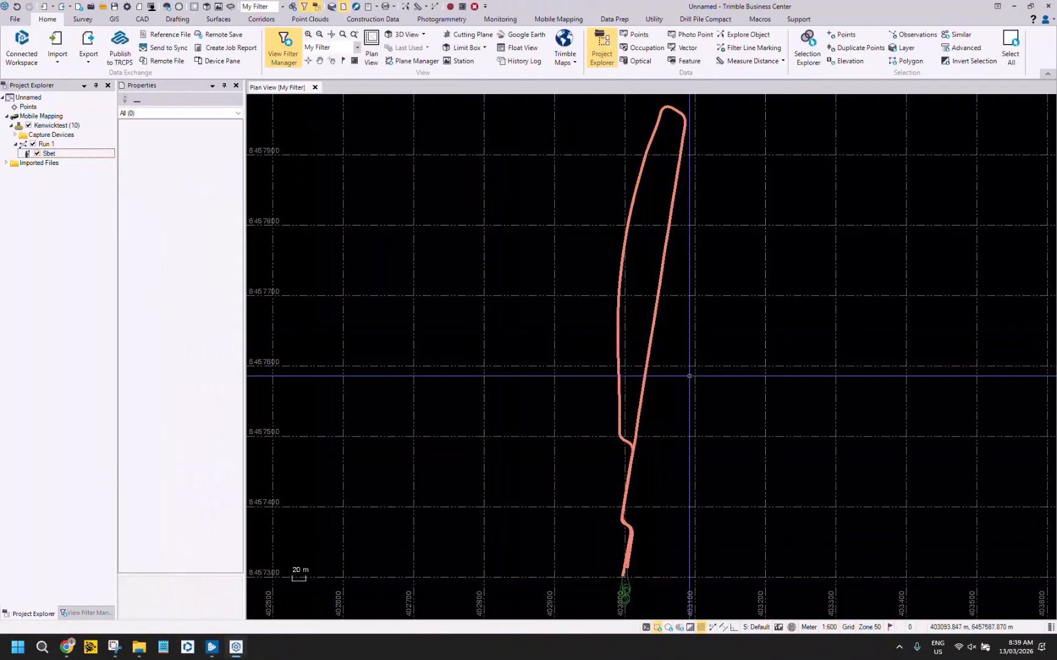
left_click_drag(658, 408, 628, 363)
right_click(628, 364)
left_click(663, 329)
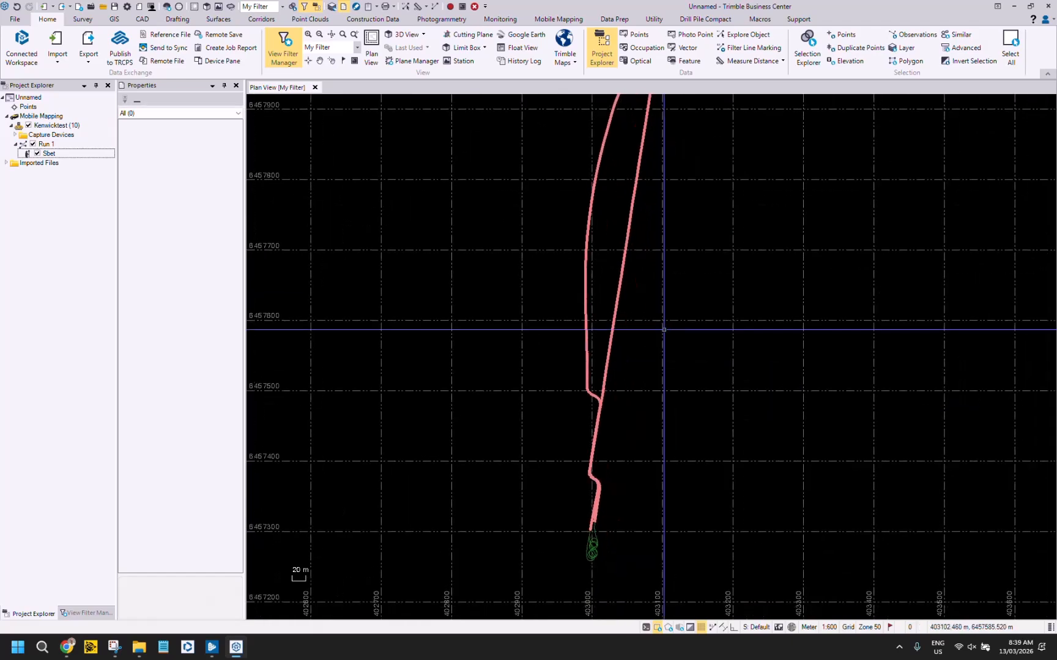
left_click_drag(687, 321, 674, 365)
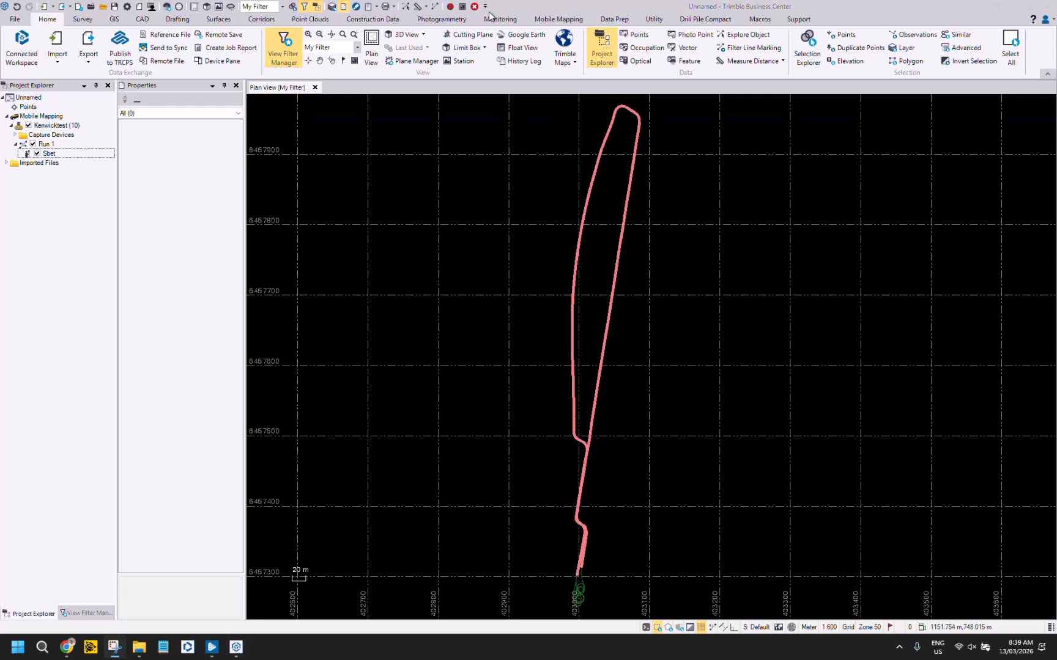
left_click(558, 19)
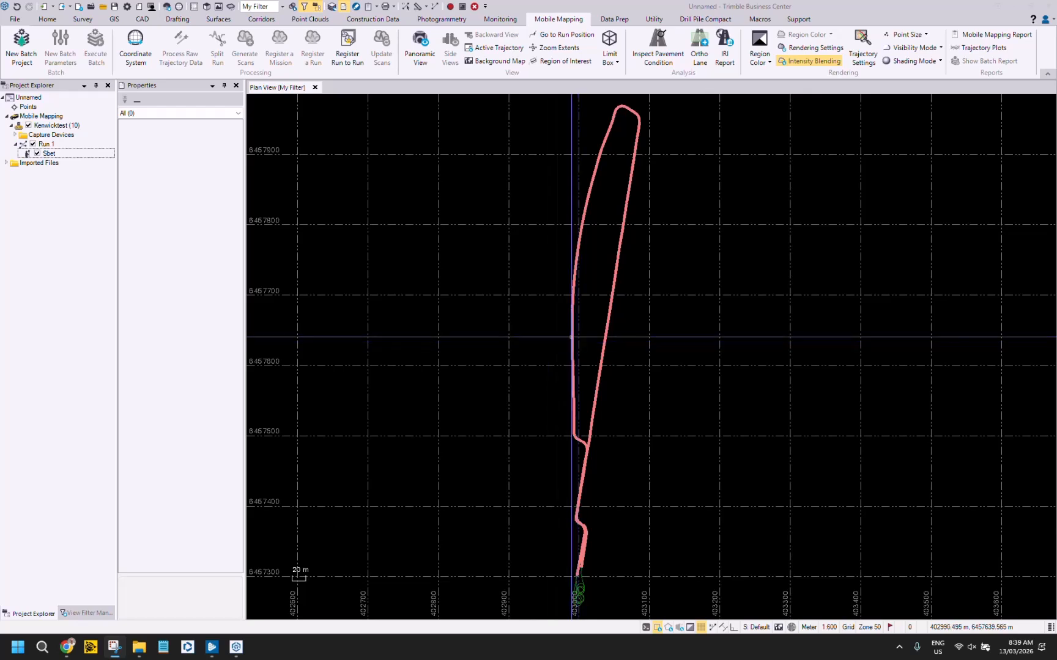
left_click(572, 337)
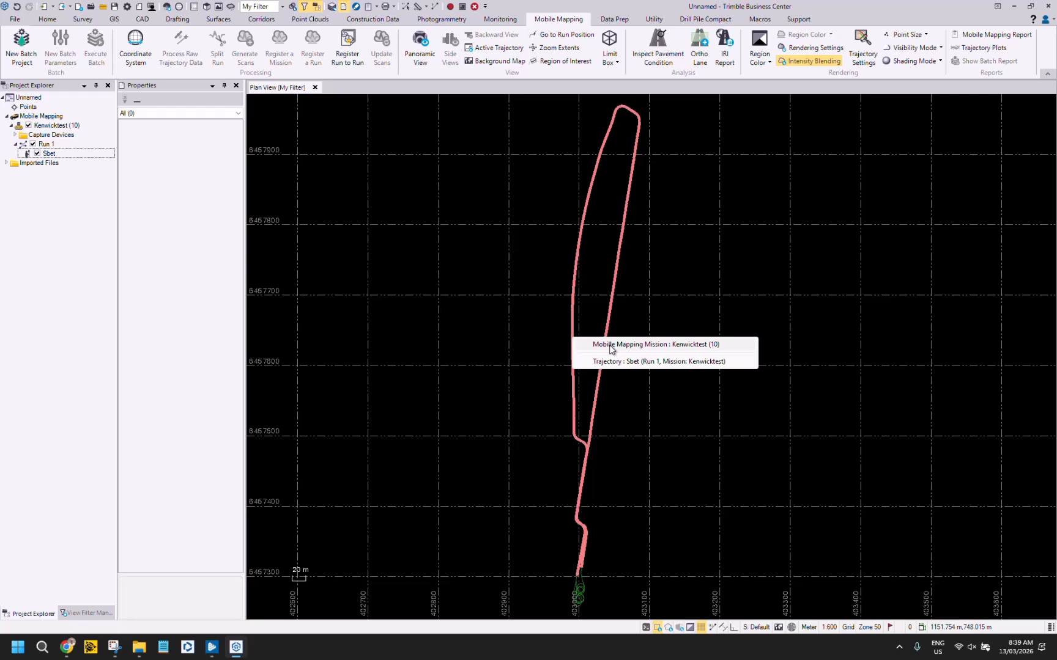
left_click(609, 347)
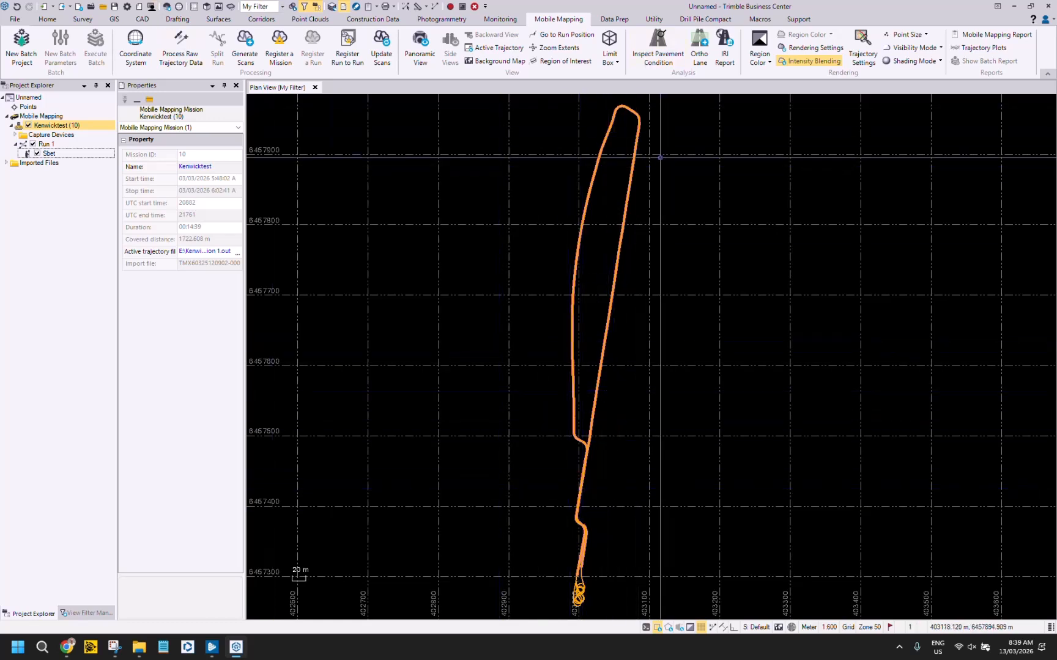
- Split Run 1 on the straight section just past the junction, about 212 m from its beginning
left_click(44, 145)
left_click(217, 46)
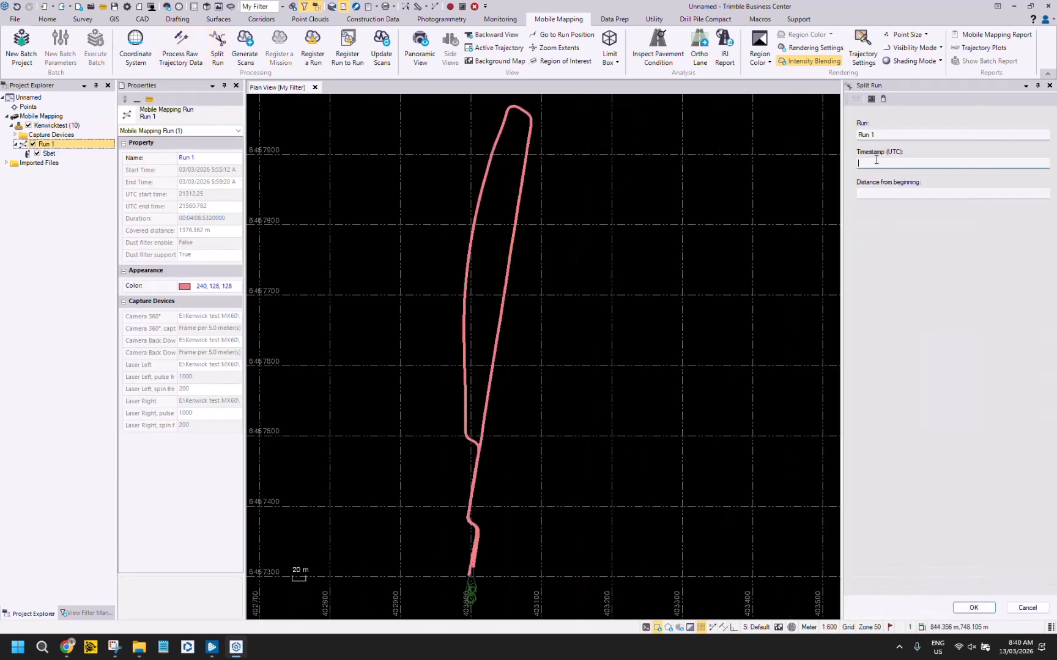
left_click_drag(529, 253, 524, 347)
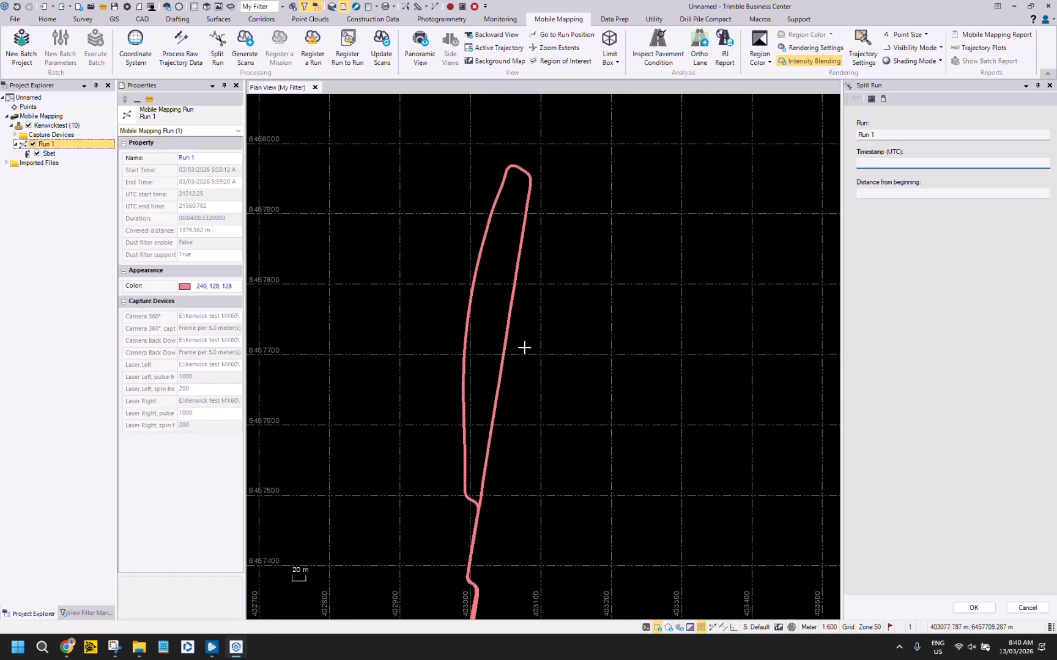
left_click_drag(509, 425, 552, 285)
left_click(525, 342)
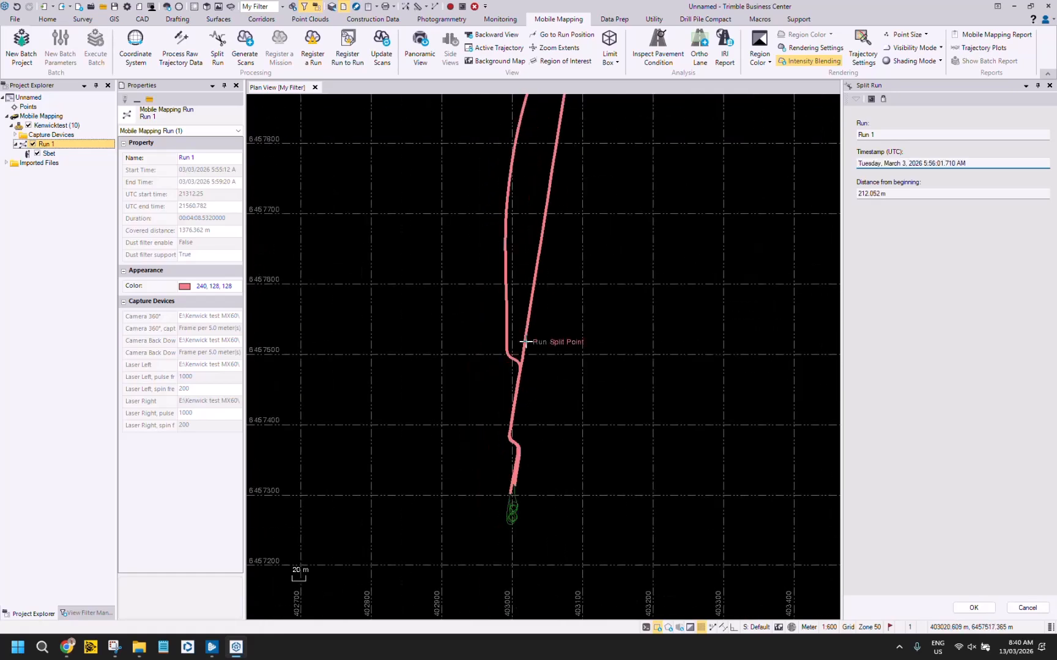
left_click(973, 607)
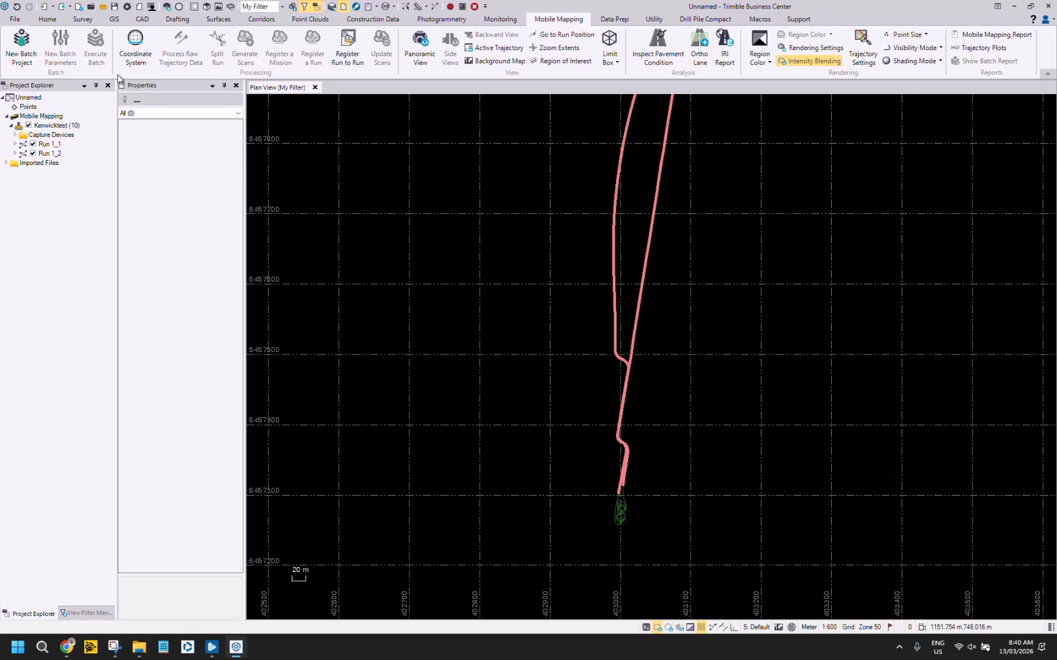
- Continue splitting the run pieces, cutting Run 1_2_2 at 385.758 m from its beginning
left_click(57, 146)
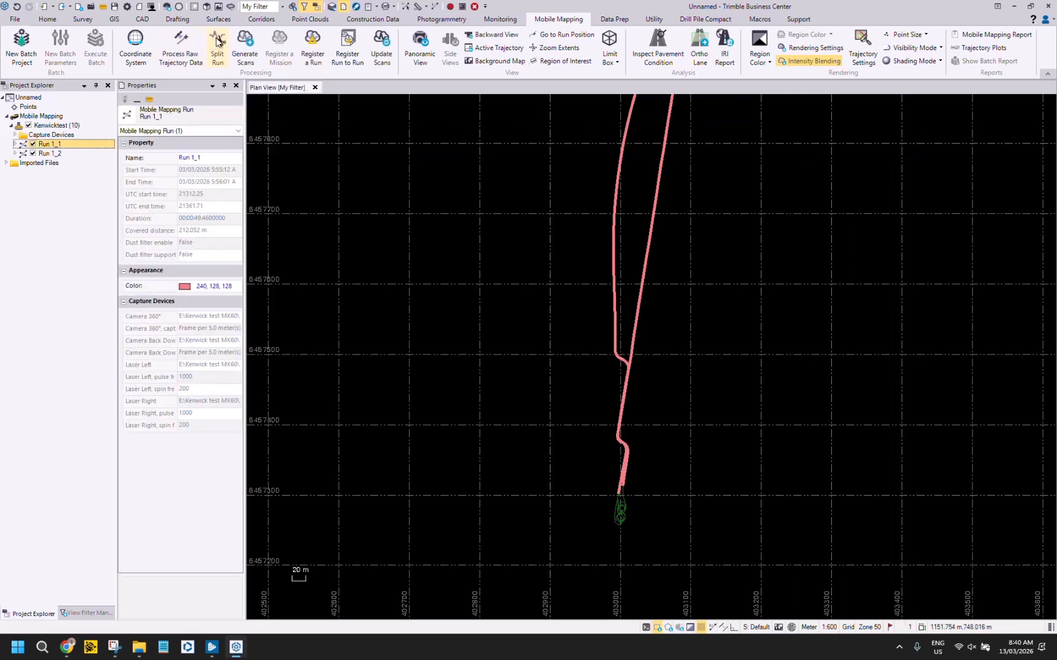
left_click(218, 41)
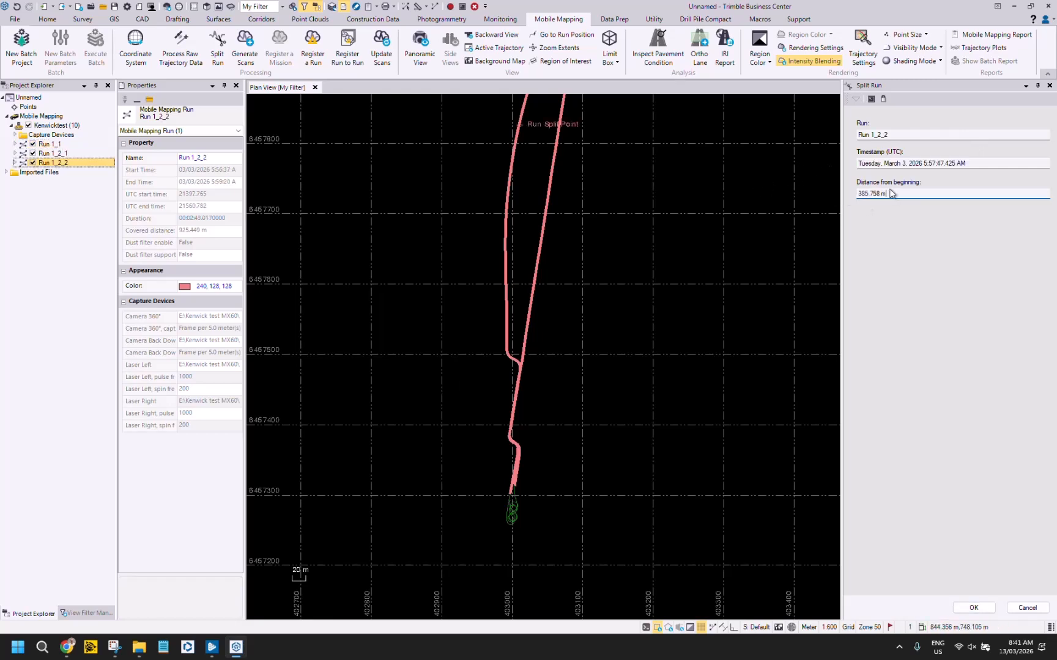
left_click_drag(896, 195, 867, 200)
left_click(974, 608)
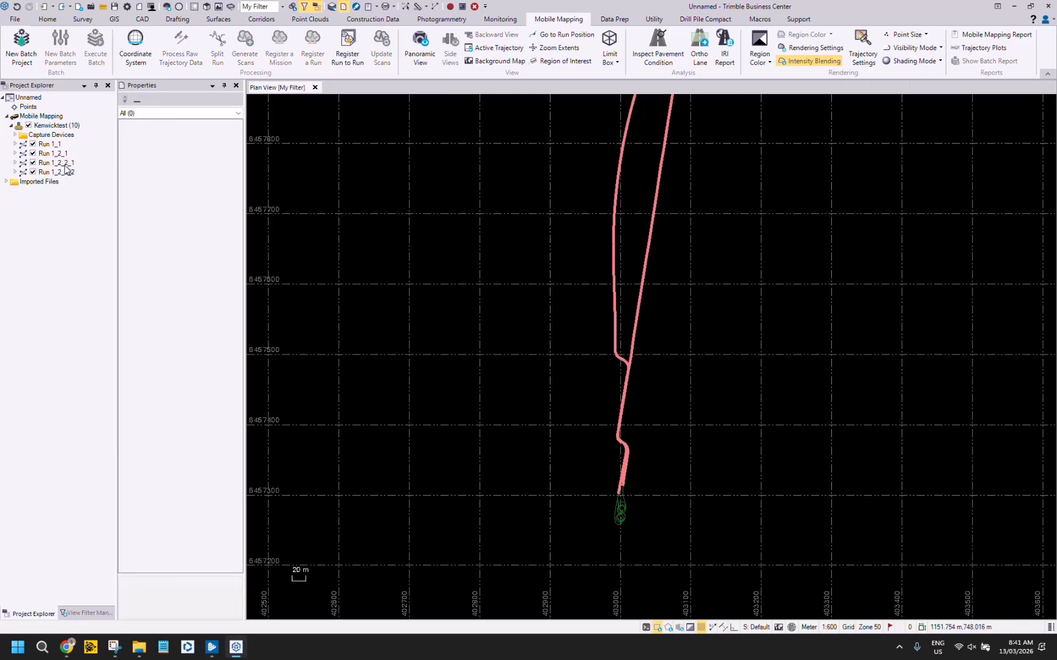
- Split Run 1_2_2_2 at the bend where the loop rejoins the straight, about 327 m from its beginning
left_click(78, 175)
left_click(217, 44)
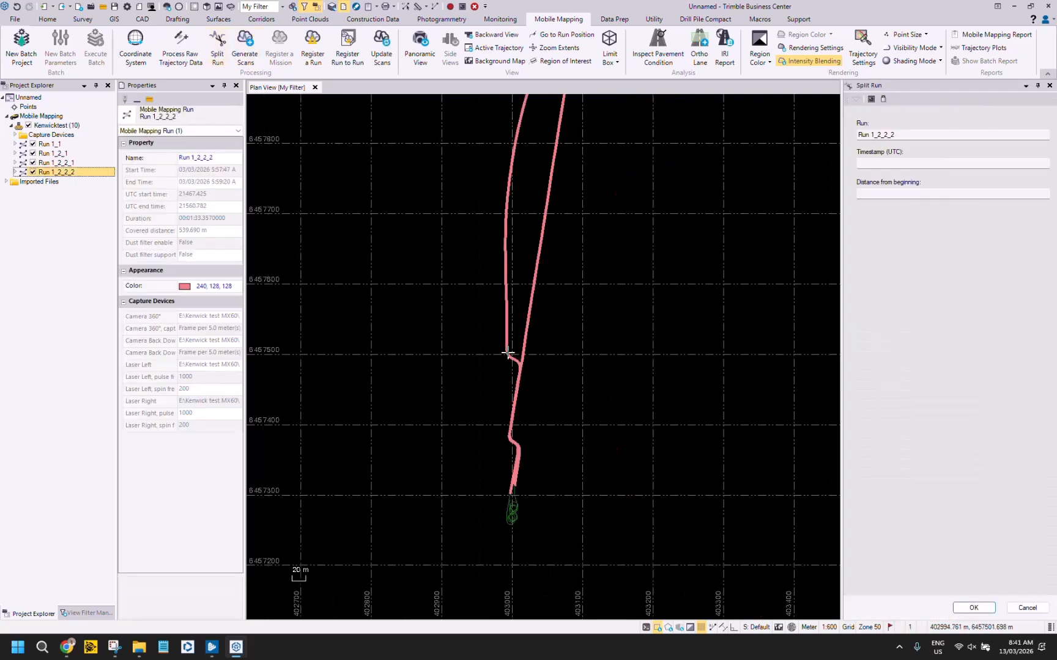
left_click(508, 353)
left_click(973, 608)
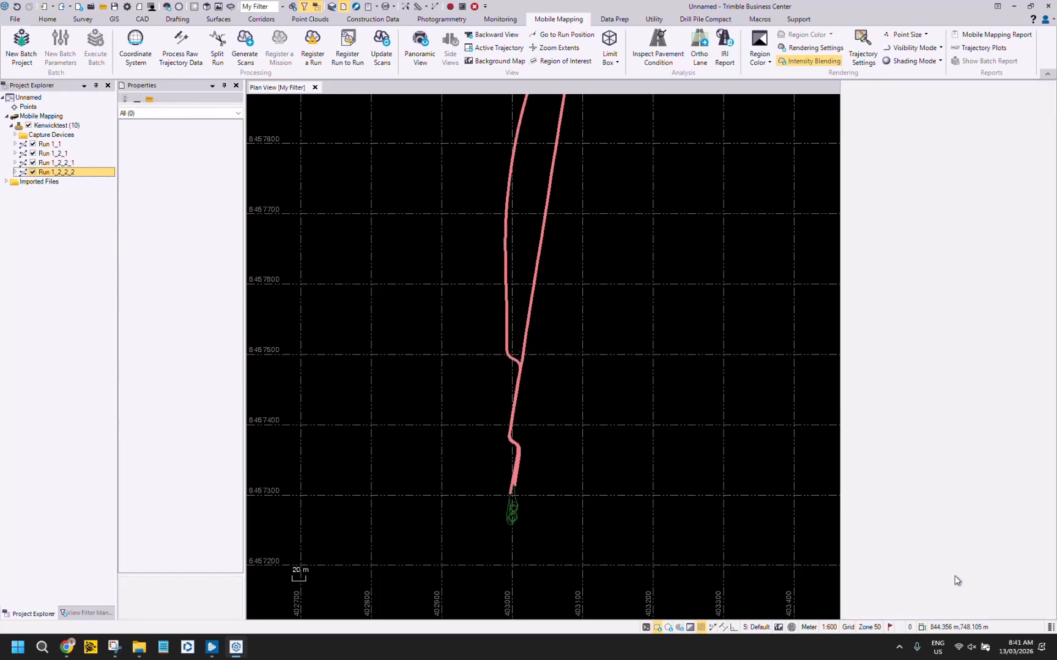
left_click(48, 145)
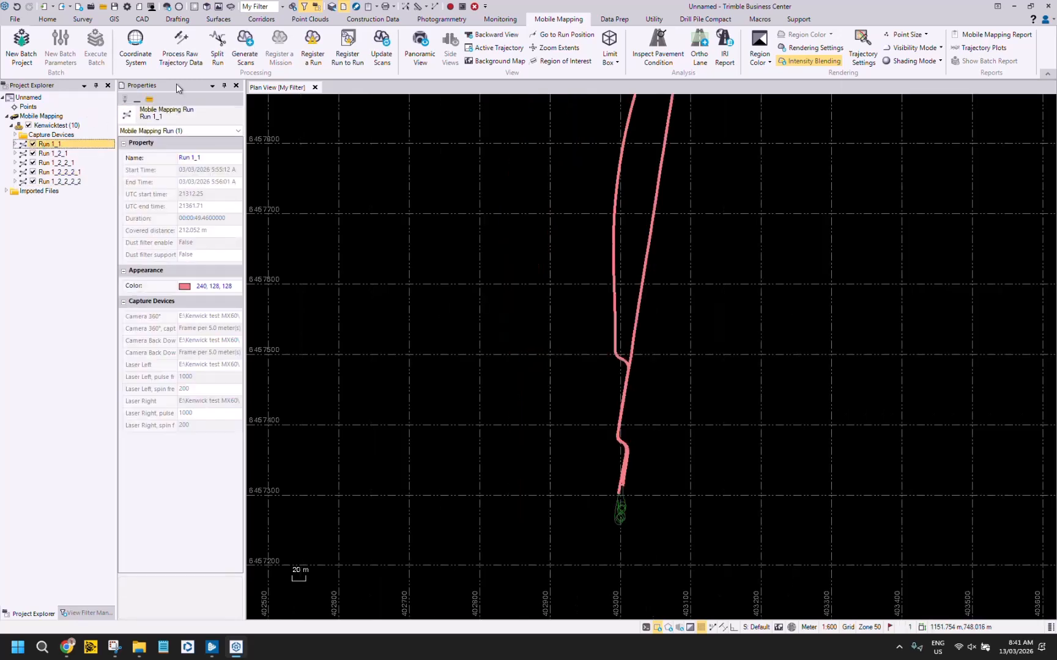
left_click(244, 44)
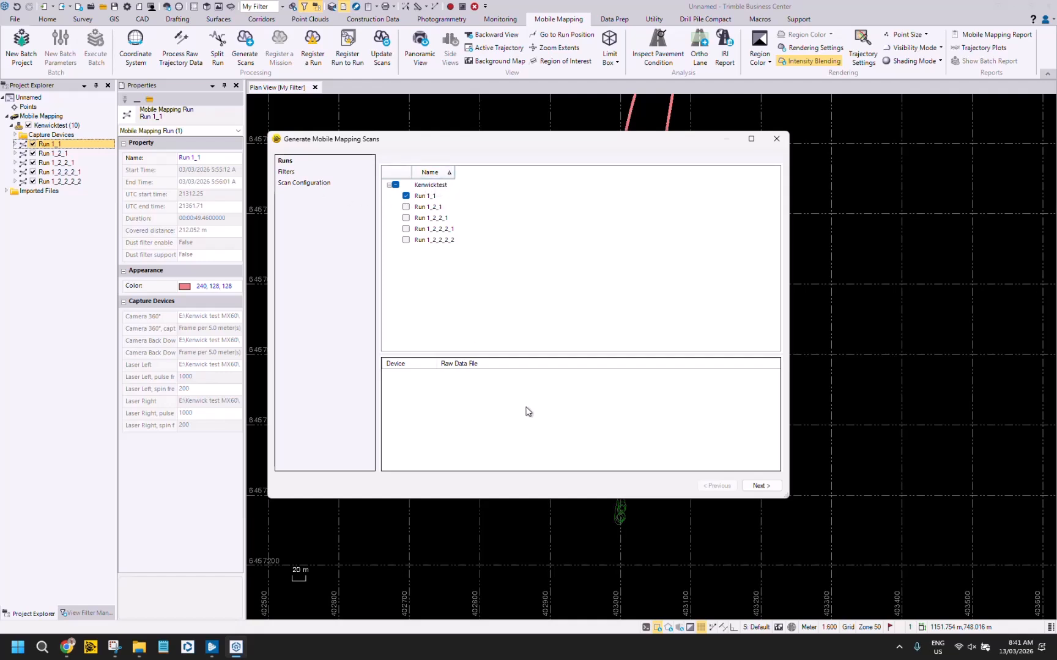
left_click(777, 485)
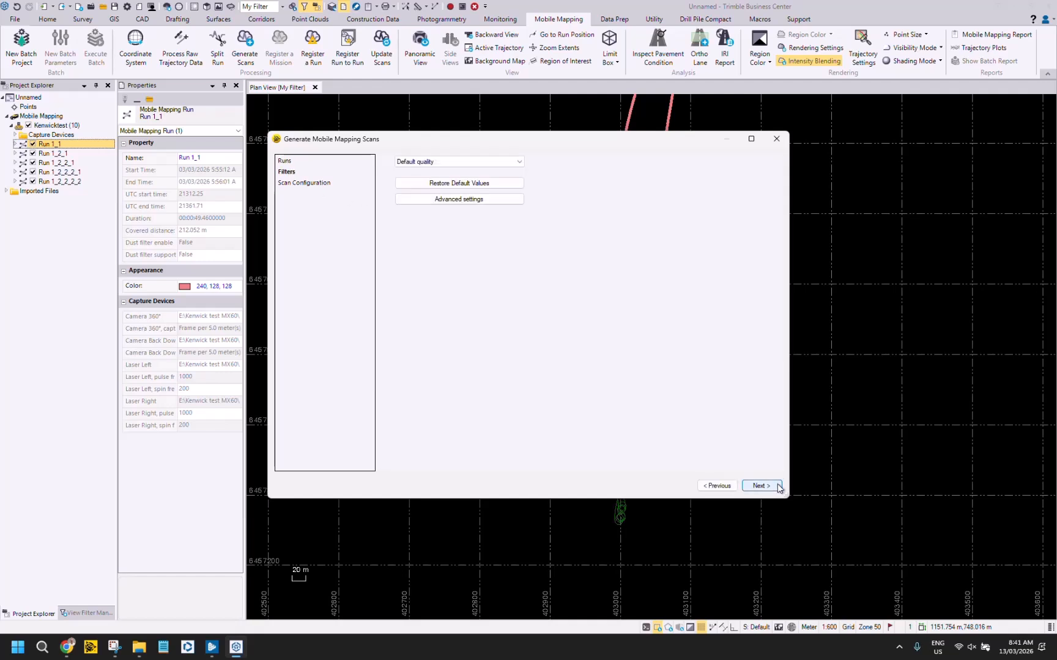
left_click(497, 163)
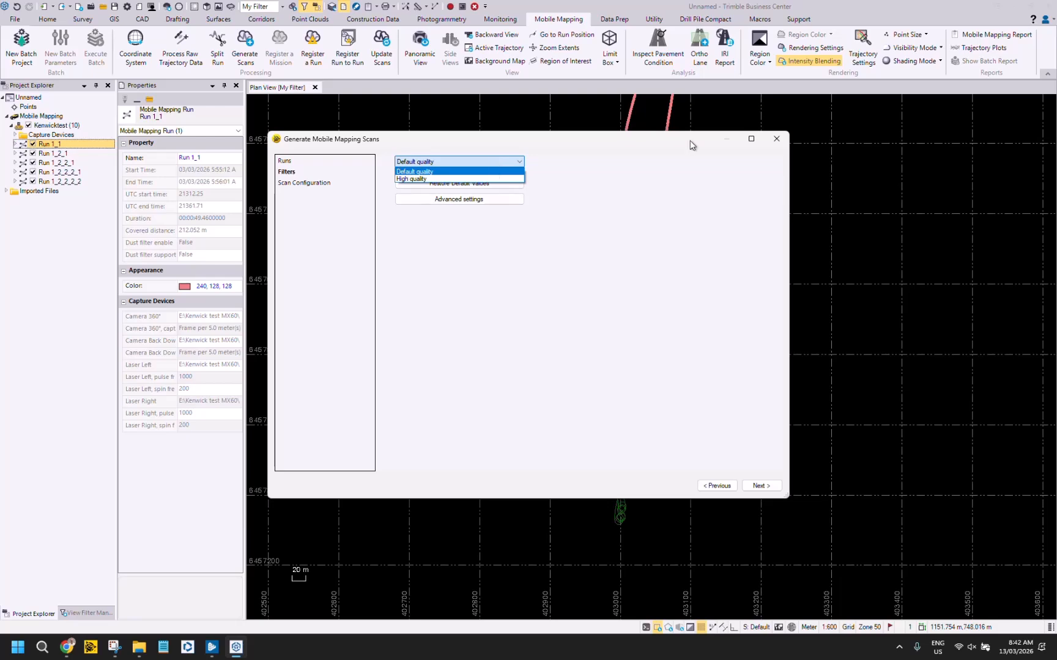
left_click(777, 139)
left_click(776, 139)
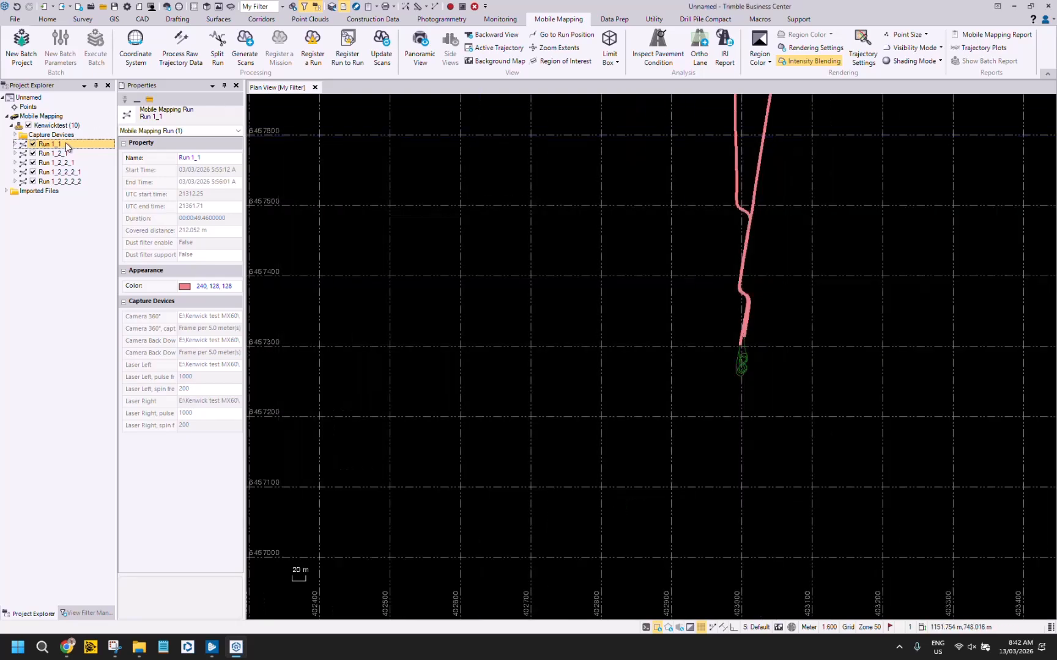
- Rename Run 1_1 as Run 1 and Run 1_2_1 as Run 2
left_click(196, 161)
left_click(76, 154)
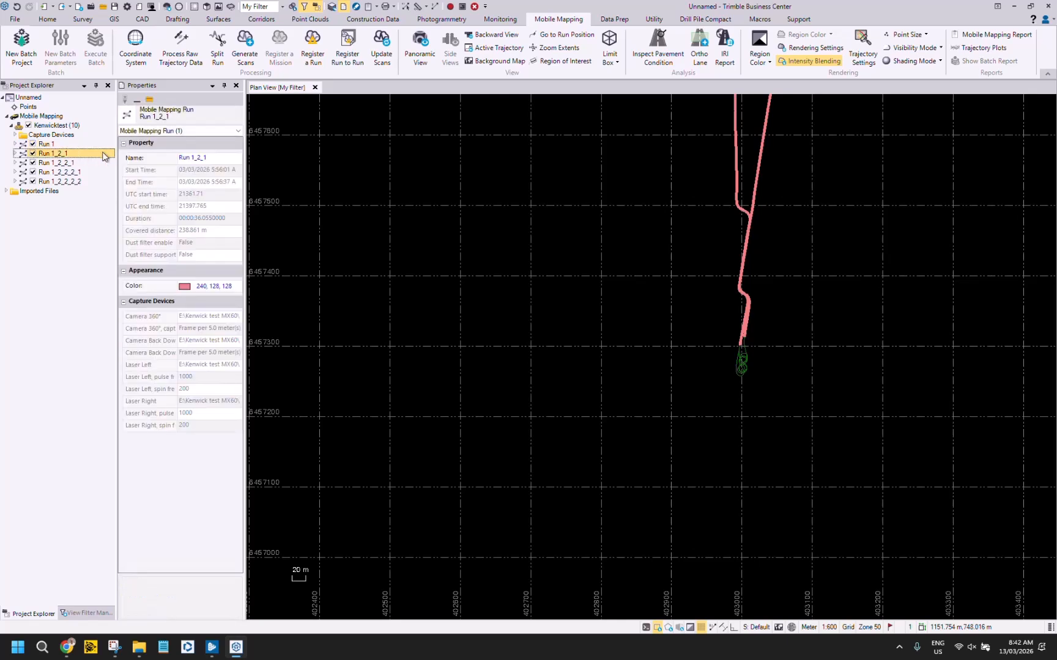
left_click(208, 157)
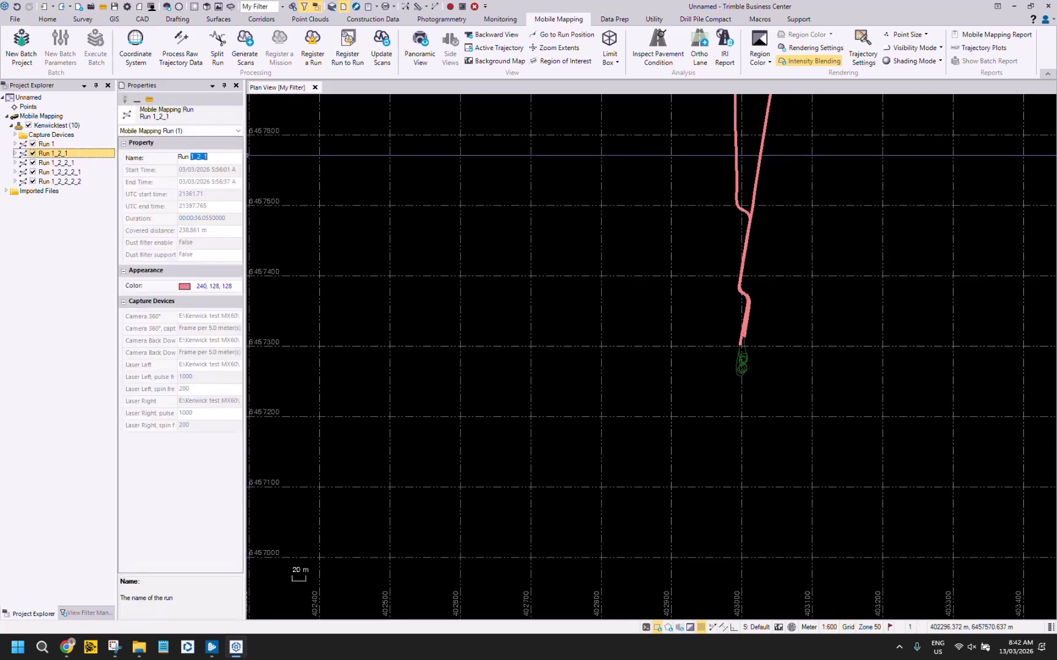
type("2")
key("Return")
- Rename Run 1_2_2_1 as Run 3
left_click(63, 154)
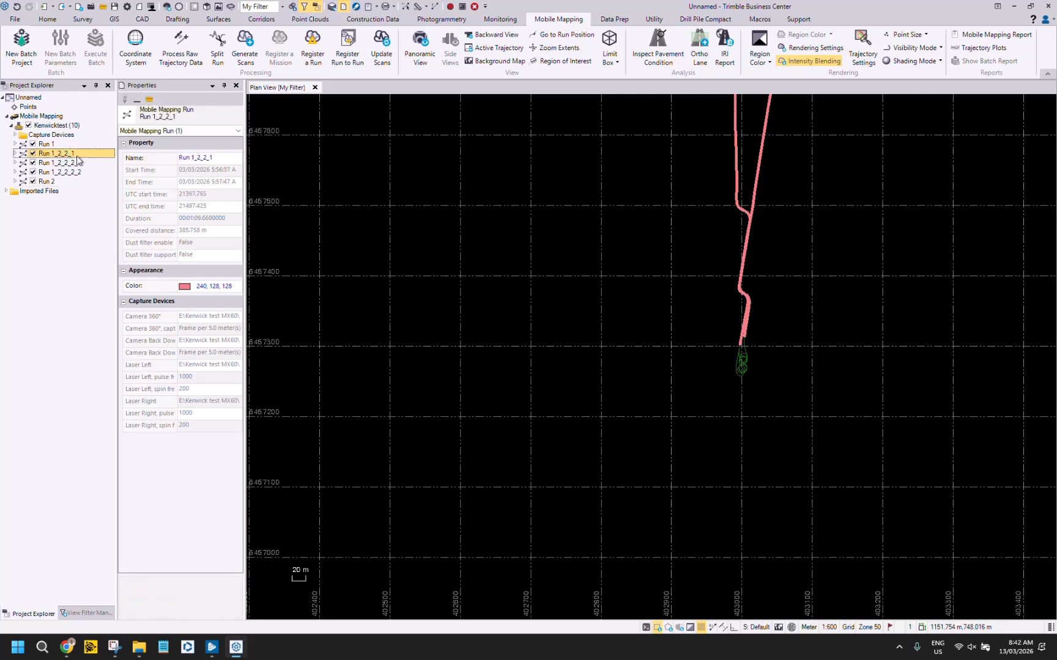
left_click(208, 157)
left_click_drag(190, 157, 250, 161)
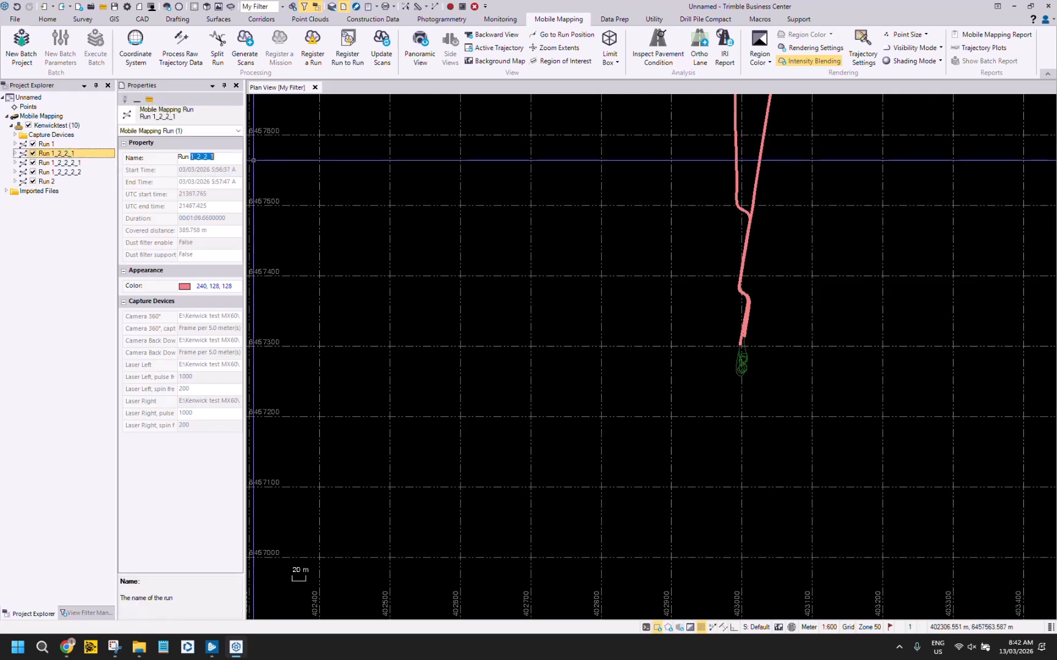
type("3")
- Rename Run 1_2_2_2_2 as Run 4
left_click(67, 160)
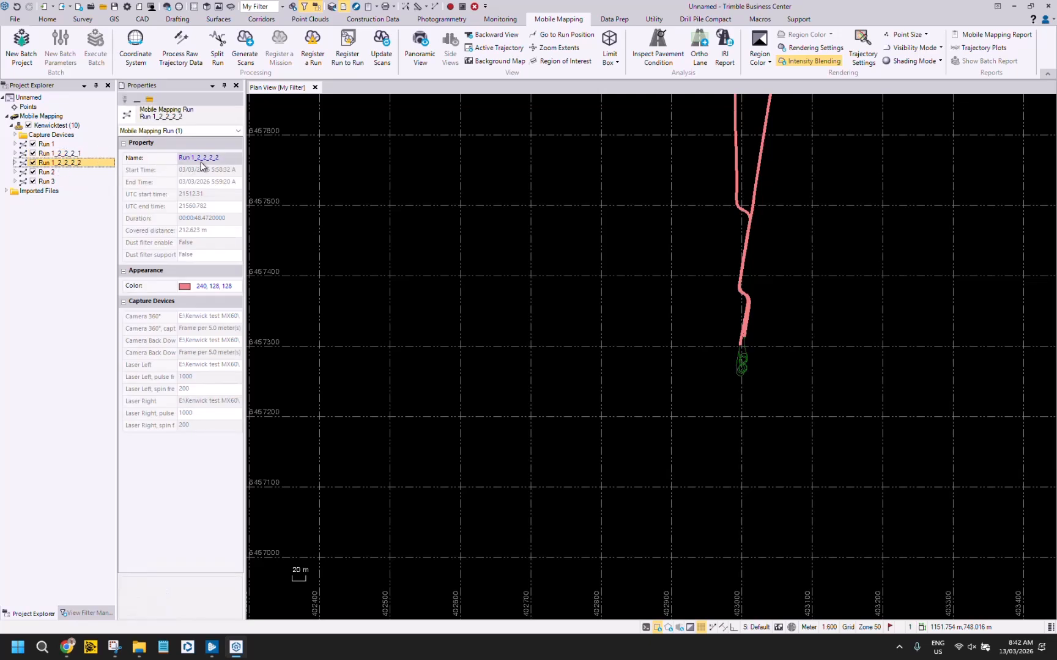
left_click(207, 158)
left_click_drag(196, 157, 247, 163)
key("BackSpace")
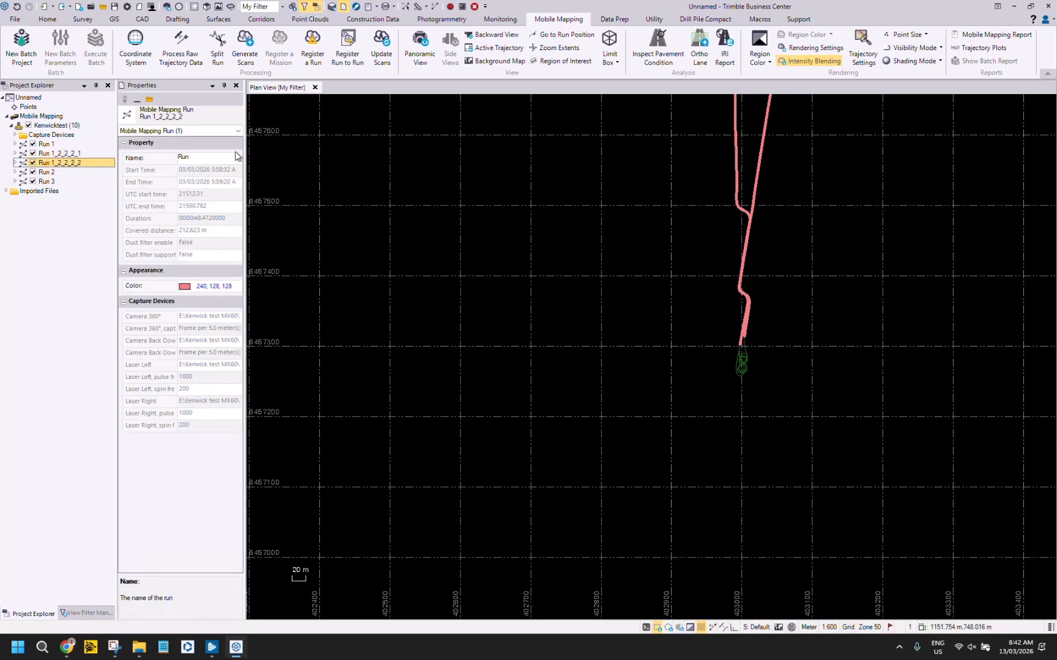
key("Return")
- Rename Run 1_2_2_2_1 as Run 5
left_click(81, 155)
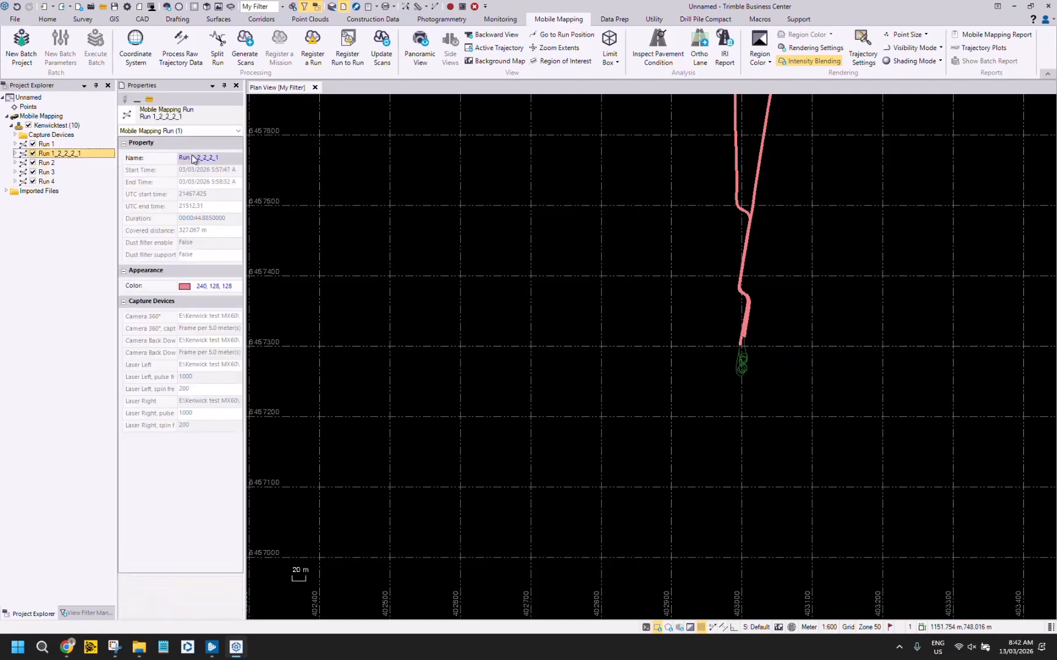
left_click(208, 157)
left_click_drag(189, 157, 231, 159)
type("5")
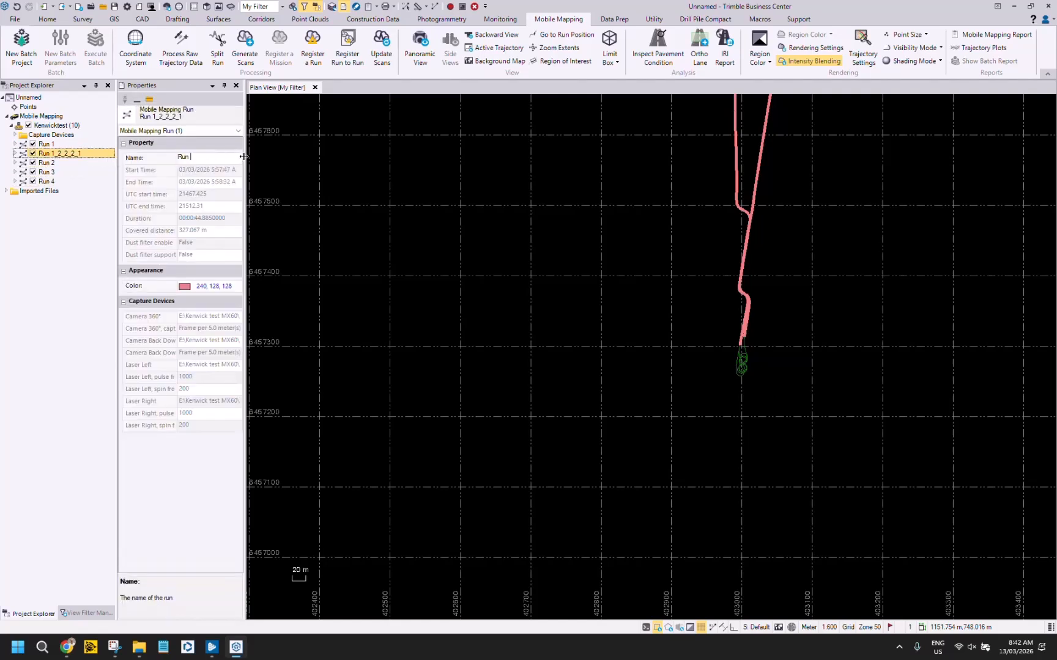
key("Return")
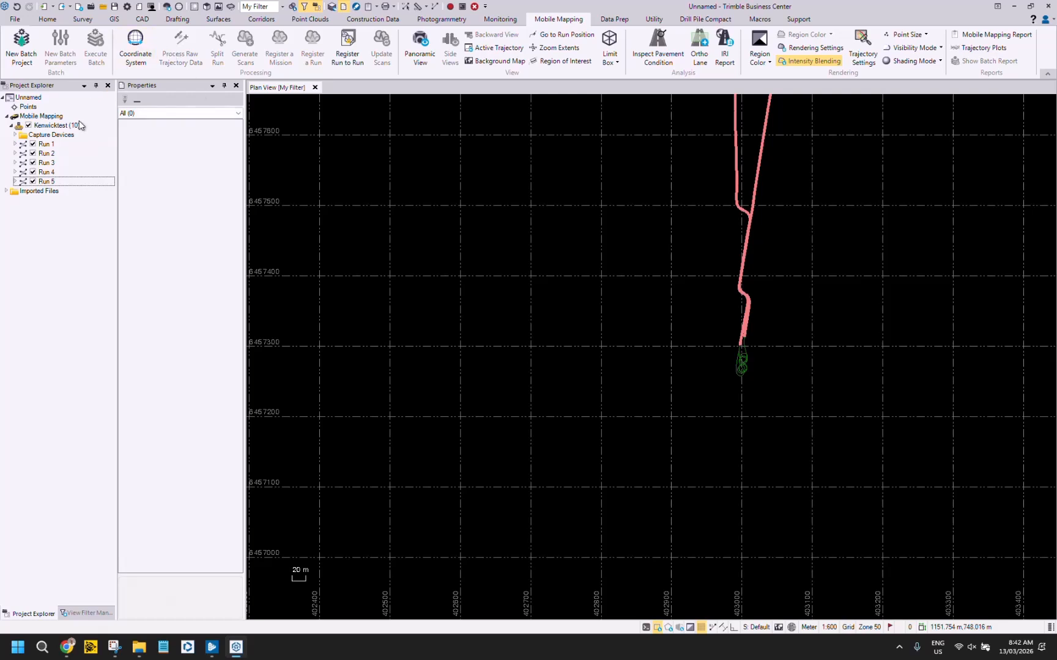
- Set up mobile mapping scan generation for Run 1 only, with the High quality filter preset
left_click(45, 144)
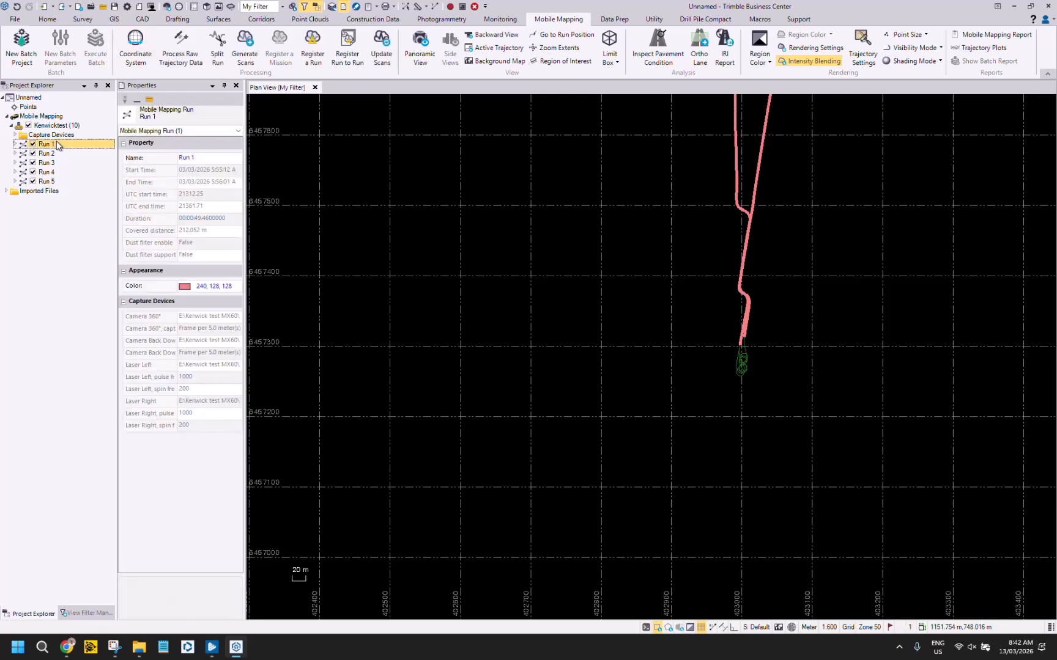
left_click(236, 51)
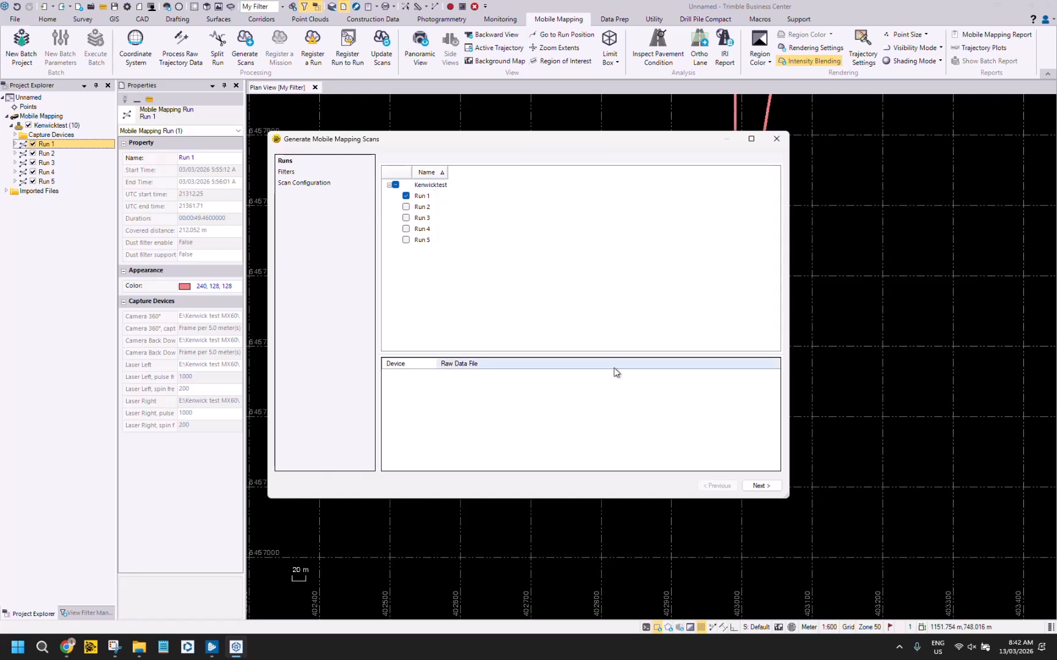
left_click(761, 486)
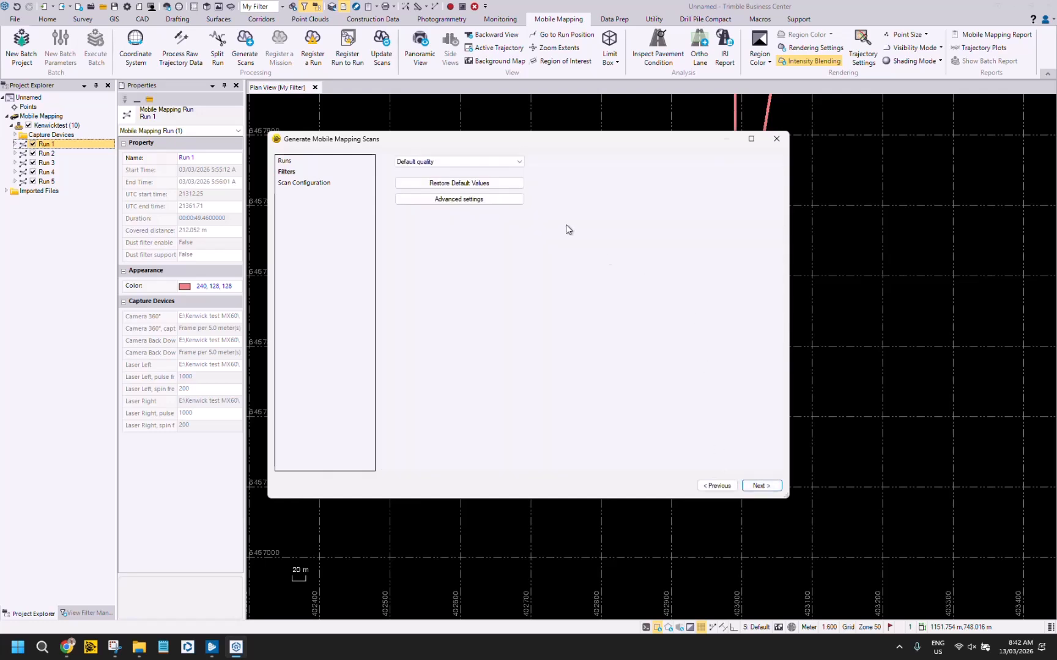
left_click(518, 162)
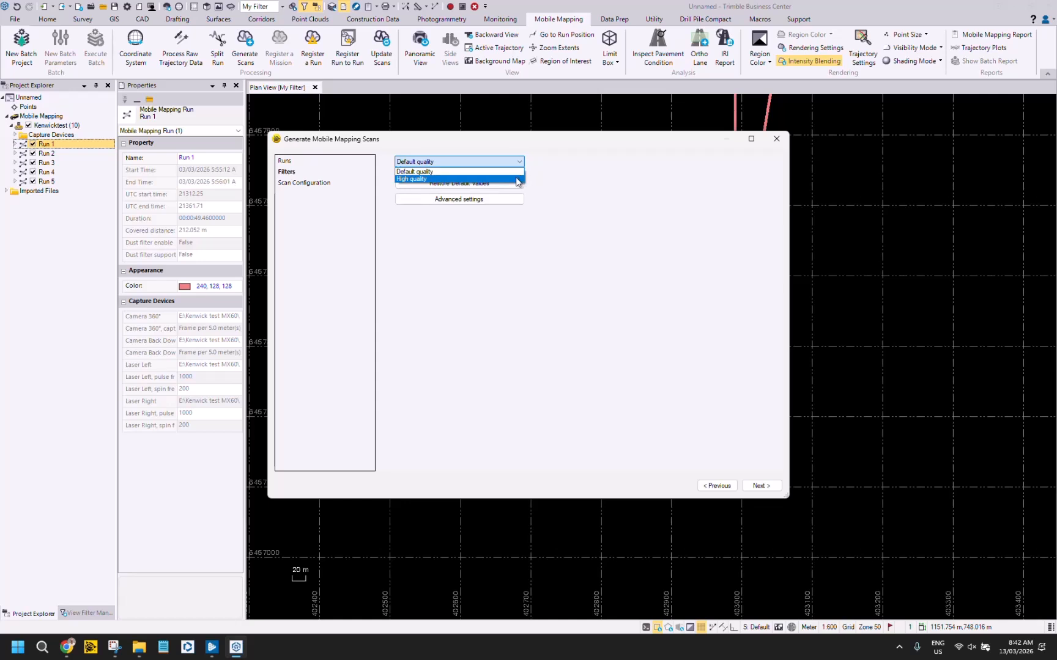
left_click(516, 179)
- Limit the scan filter's maximum range to 30 m in the advanced settings and start processing with the Sbet trajectory
left_click(508, 200)
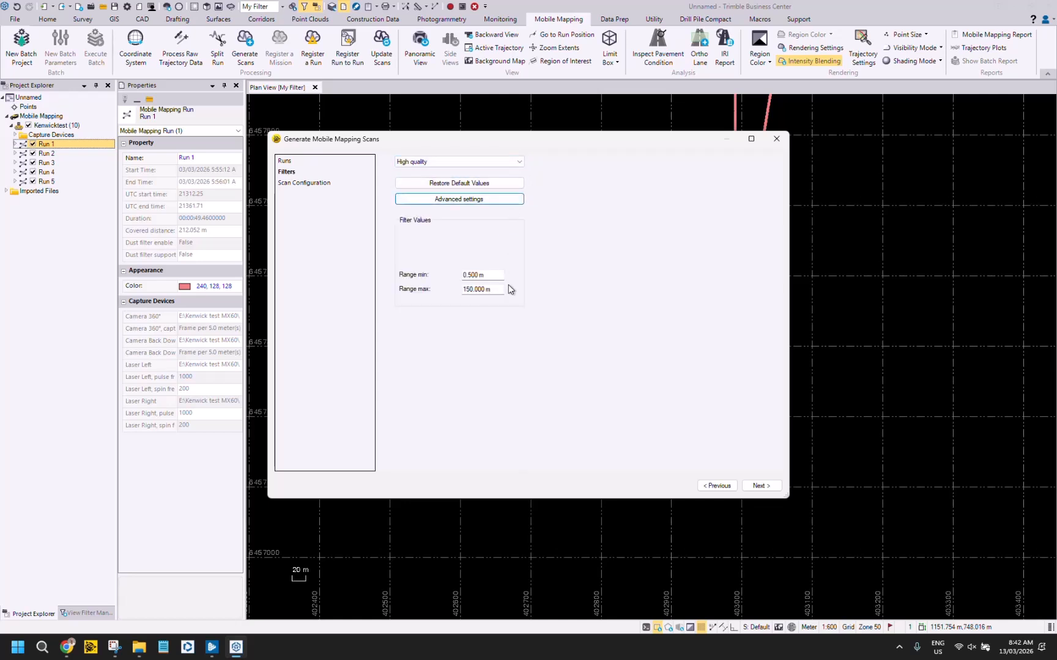
left_click(495, 291)
left_click_drag(498, 290, 428, 295)
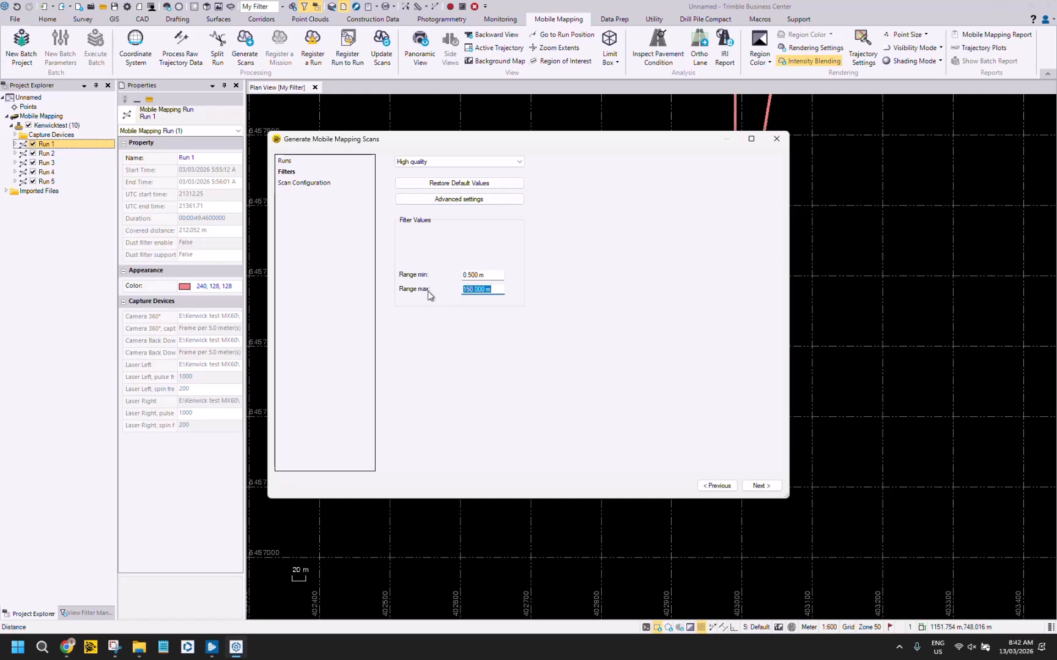
type("30")
left_click(756, 485)
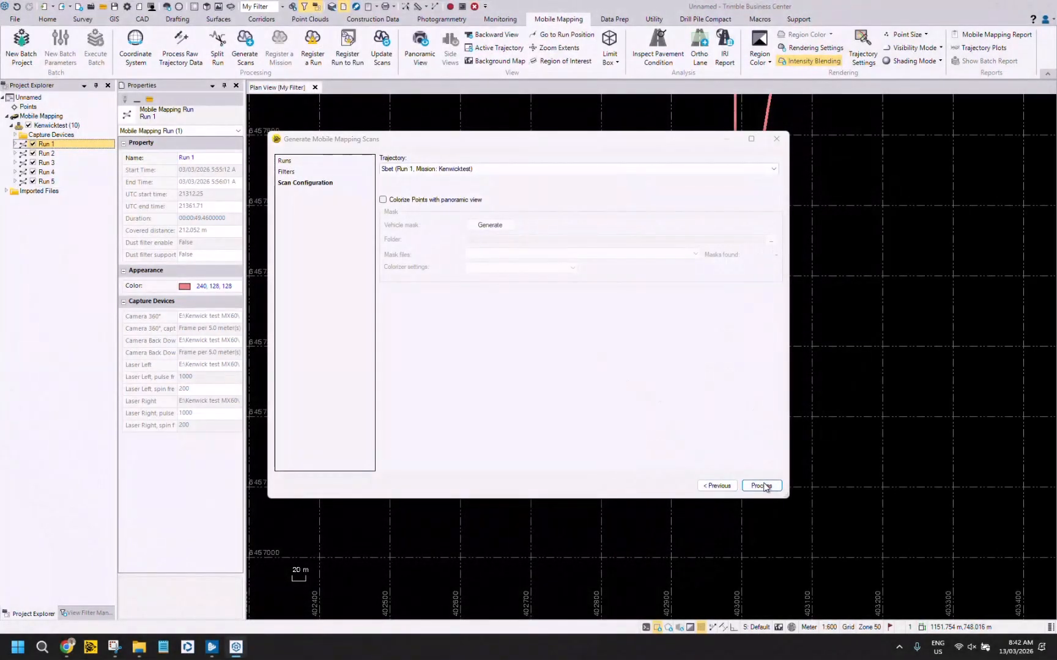
left_click(759, 486)
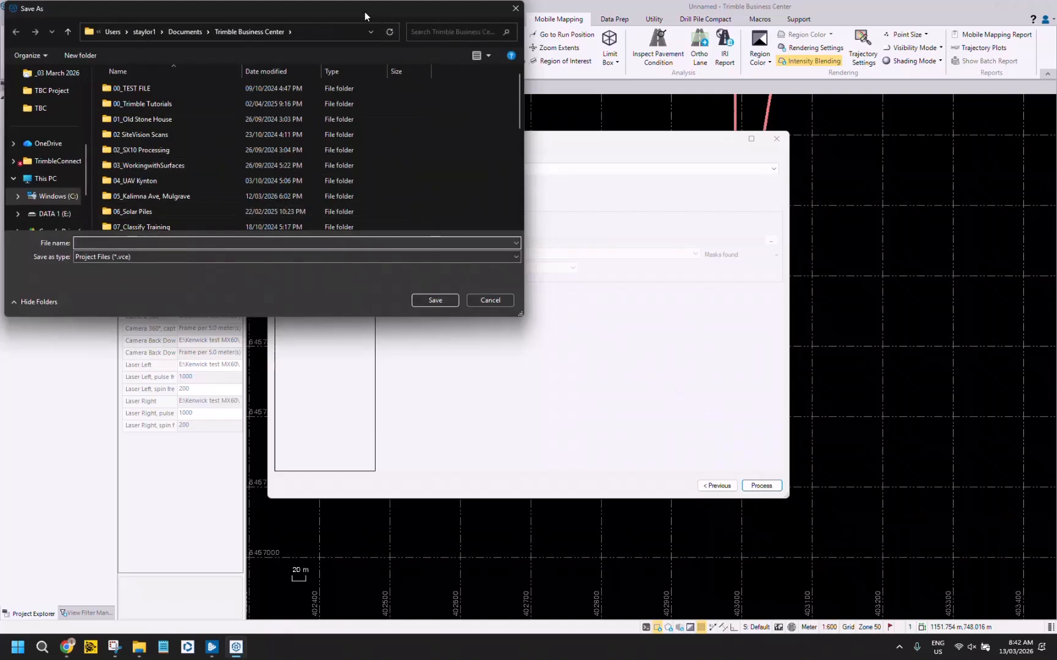
- Save the project as Kenwick-RTX in the TBC Project folder under Kenwick test MX60 on the DATA 1 (E:) drive
left_click_drag(364, 12, 453, 162)
scroll(162, 333, "down", 1)
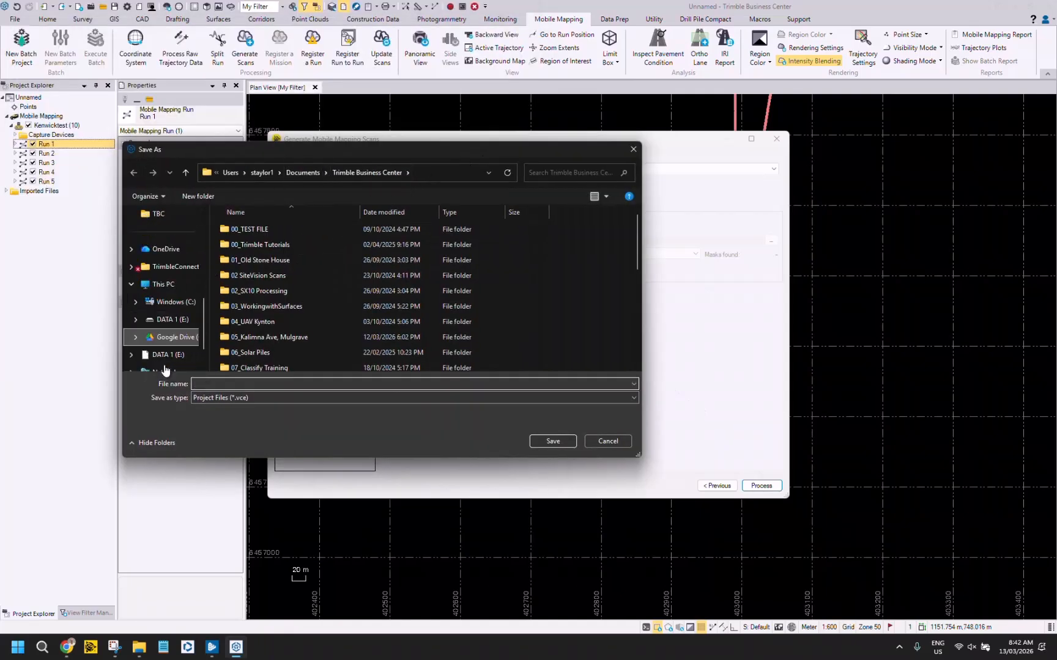
left_click(174, 337)
left_click(168, 325)
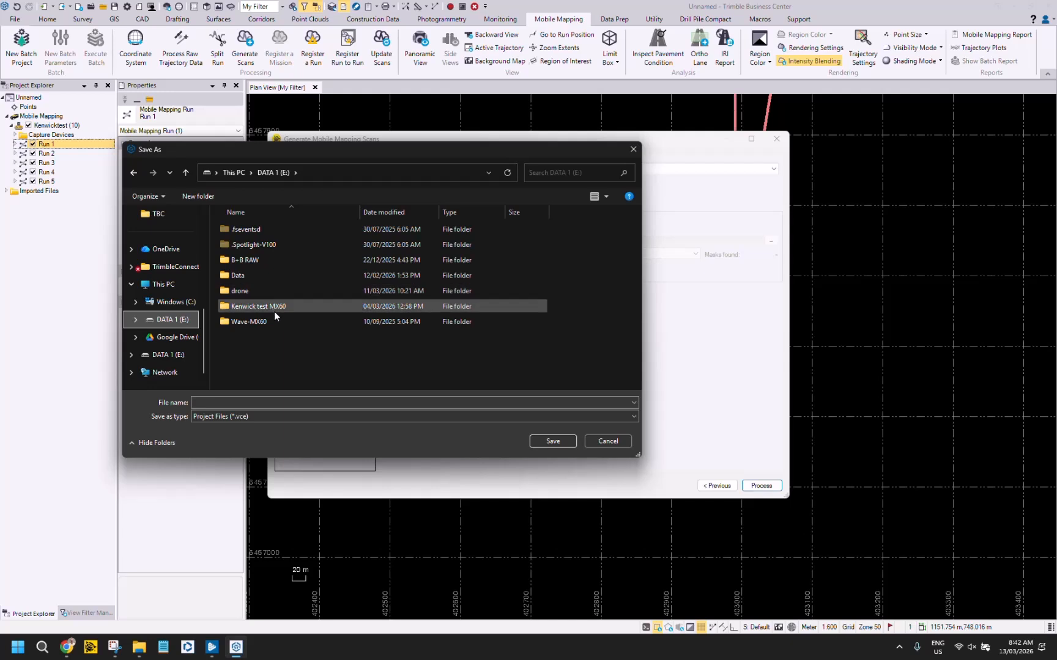
double_click(275, 309)
left_click(267, 245)
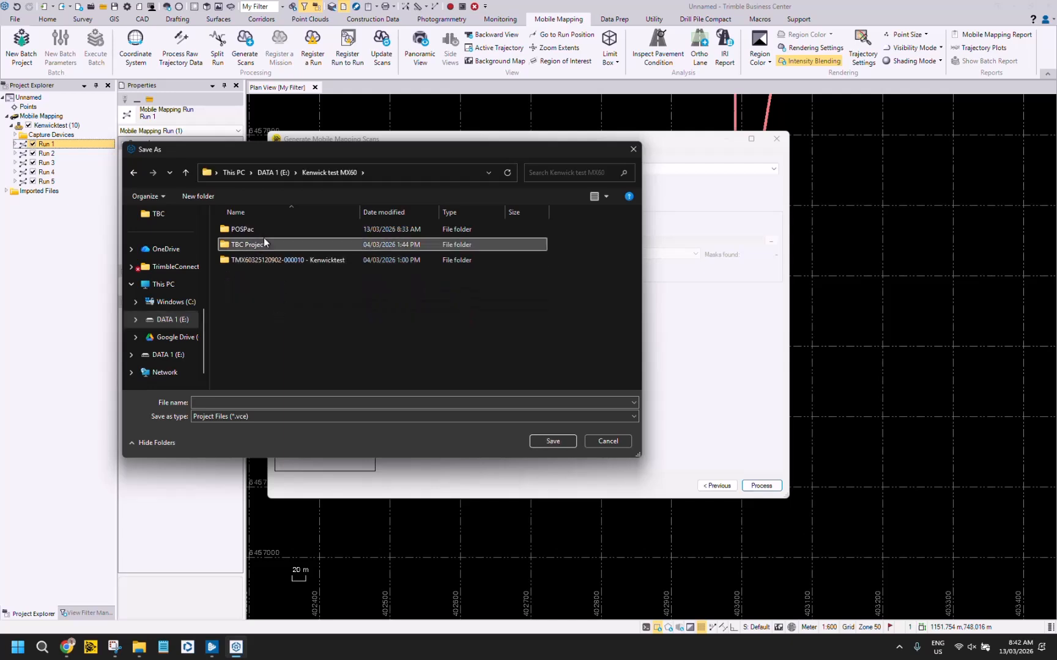
double_click(267, 244)
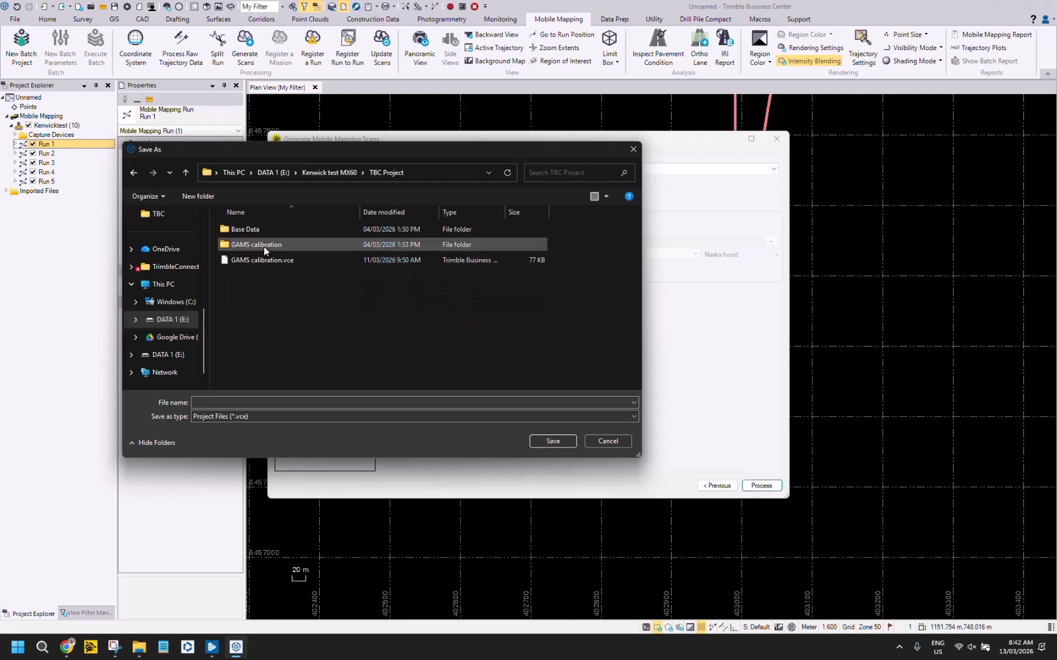
left_click(297, 402)
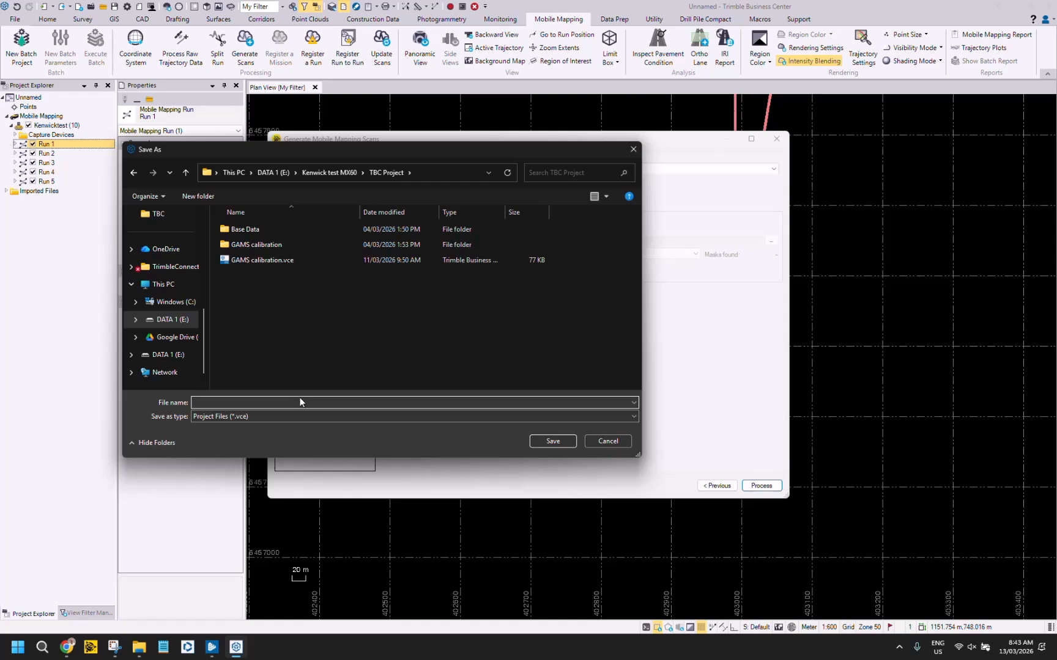
type("Kenwick-RTX")
left_click(550, 435)
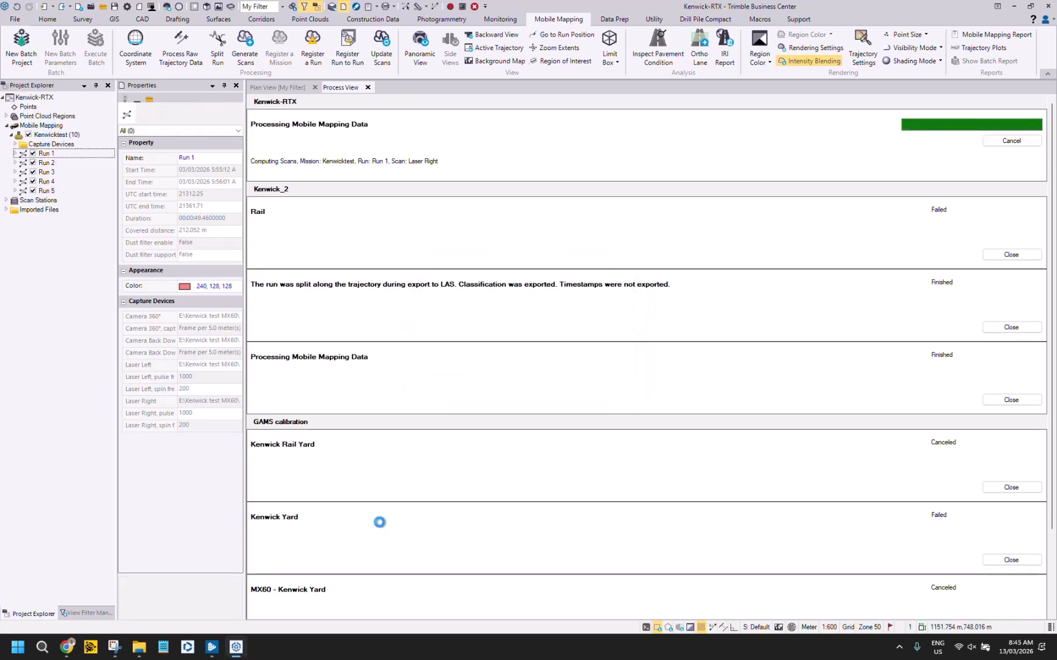
- Return to the plan view once processing ends and examine the point cloud generated along Run 1
left_click(667, 377)
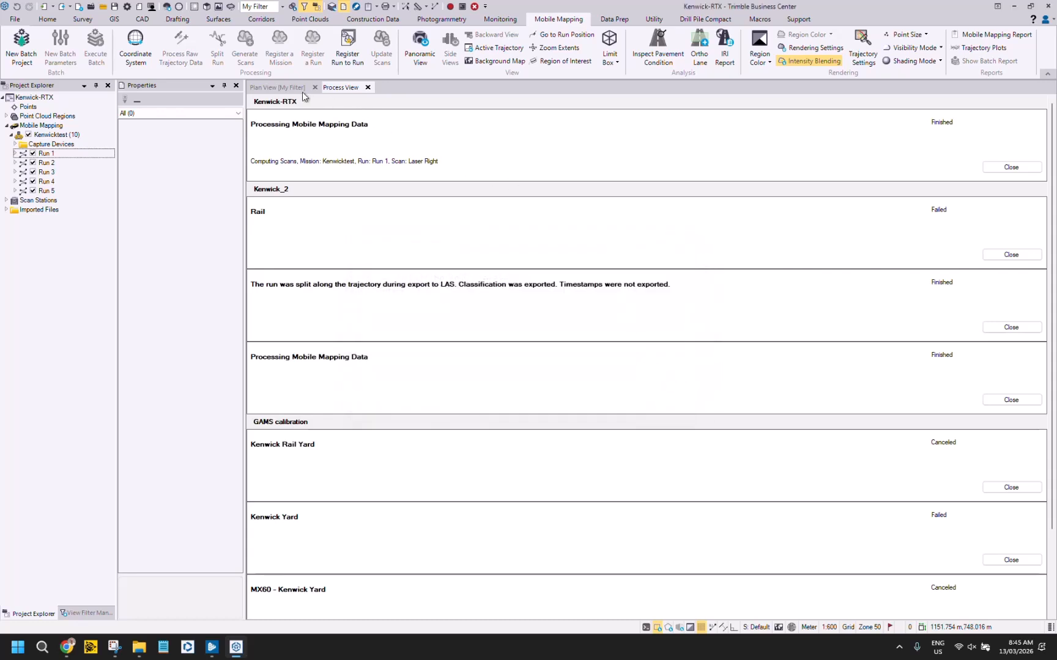
left_click(283, 89)
scroll(655, 369, "up", 5)
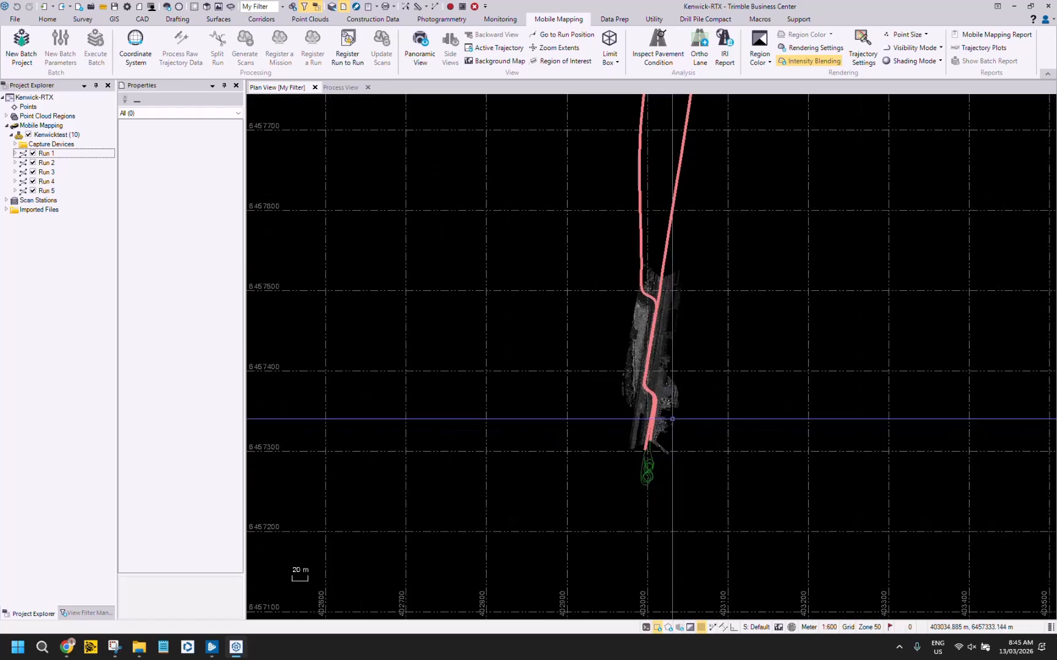
scroll(655, 369, "up", 1)
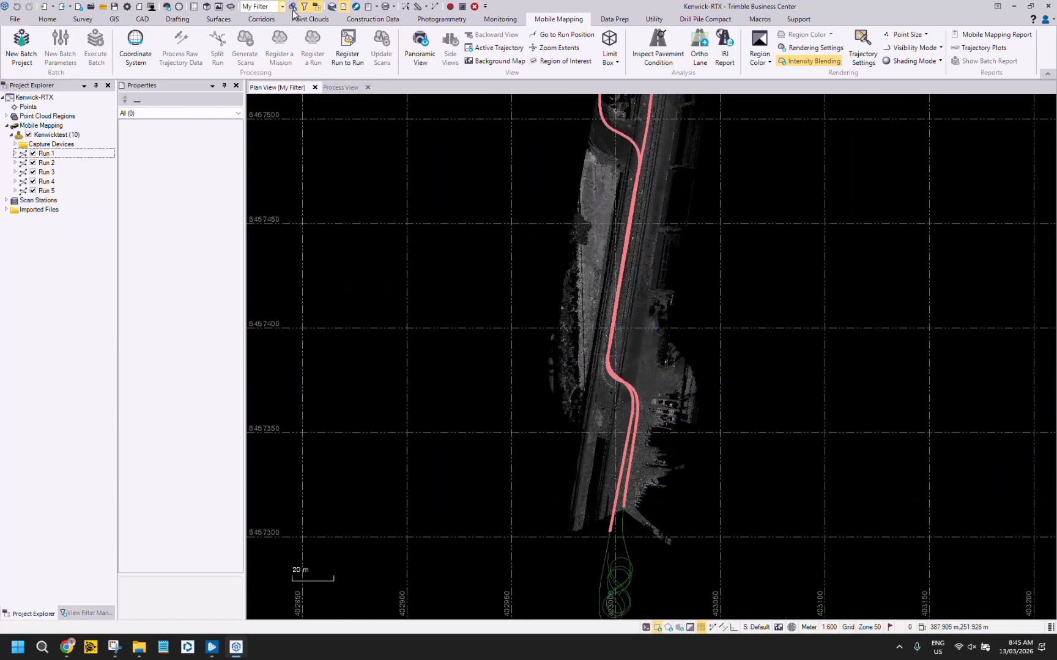
- Open a 3D view of the project and examine the Run 1 point cloud around the trajectory bends, rail tracks and poles
left_click(206, 7)
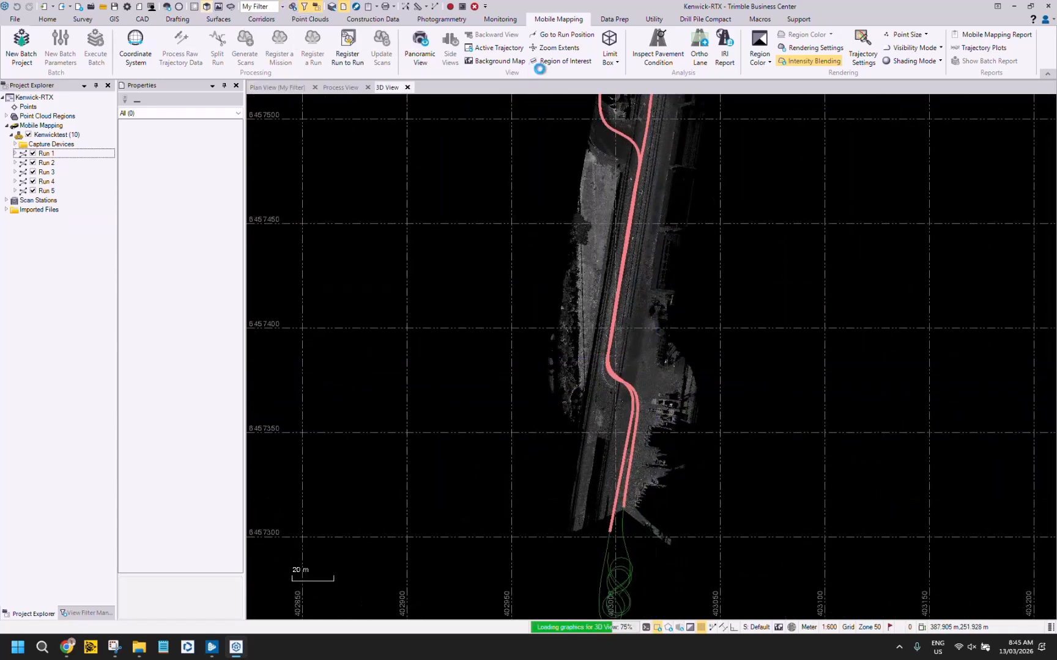
scroll(633, 530, "up", 4)
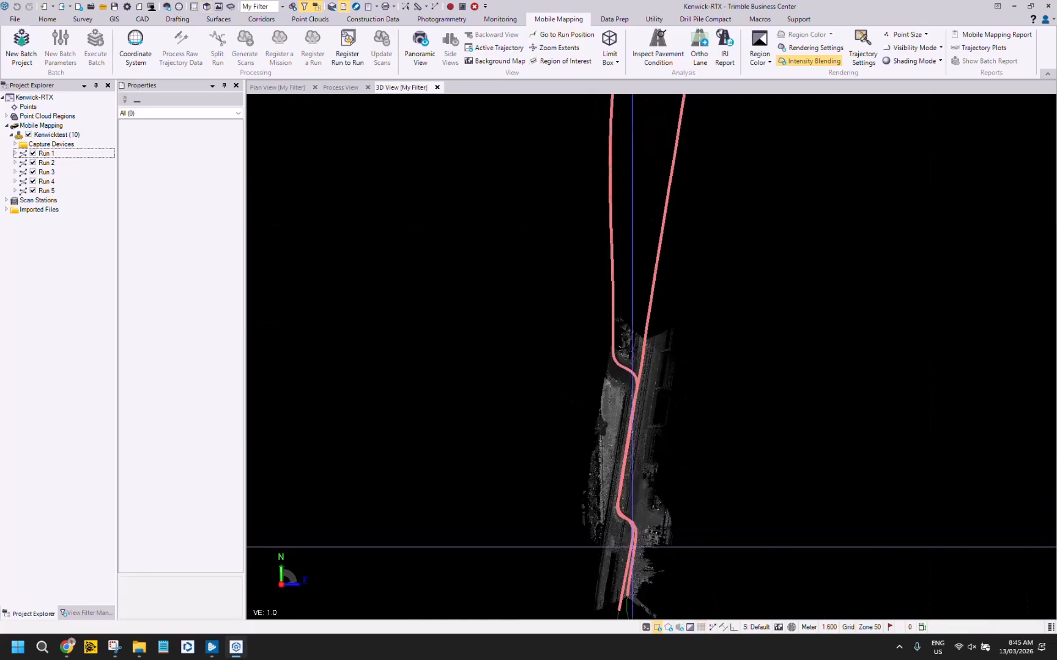
scroll(632, 530, "up", 5)
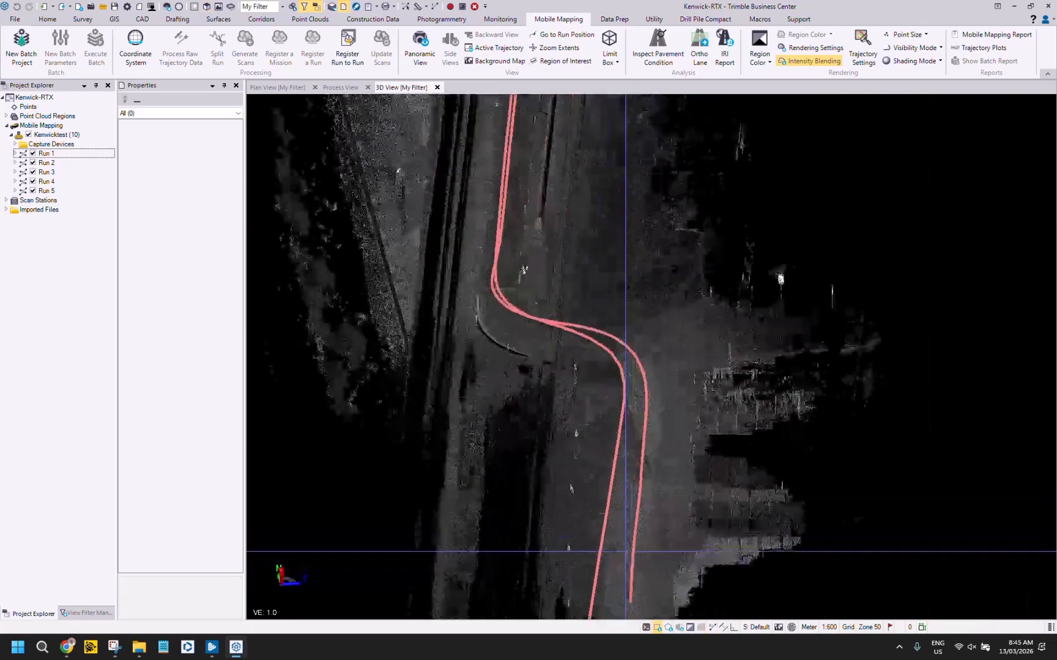
left_click_drag(618, 505, 608, 480)
scroll(654, 432, "up", 5)
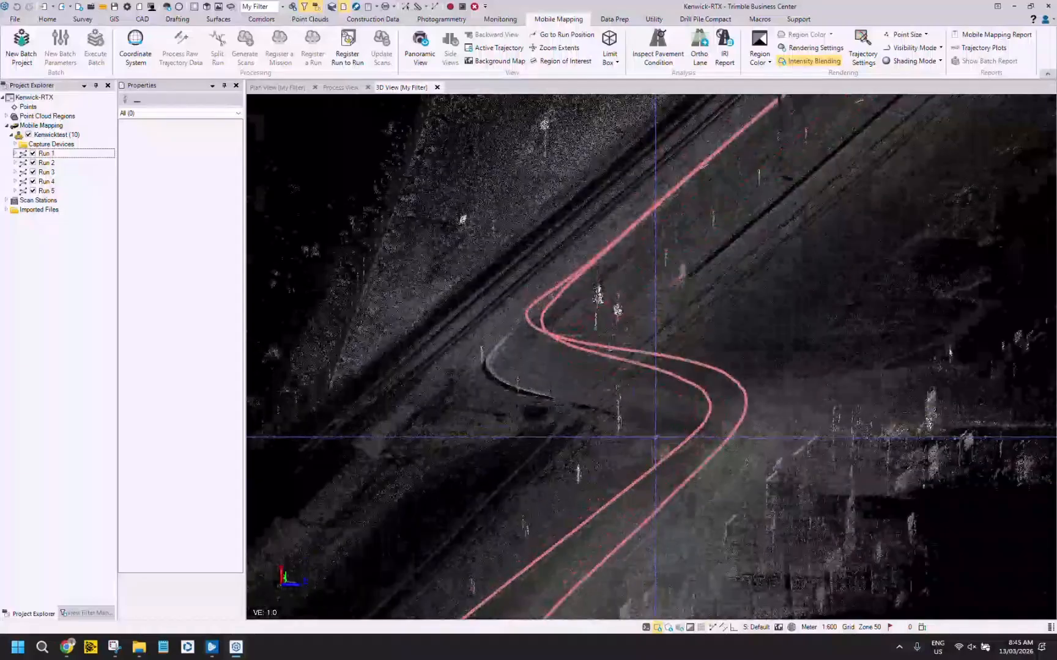
left_click_drag(652, 421, 604, 417)
scroll(604, 494, "up", 6)
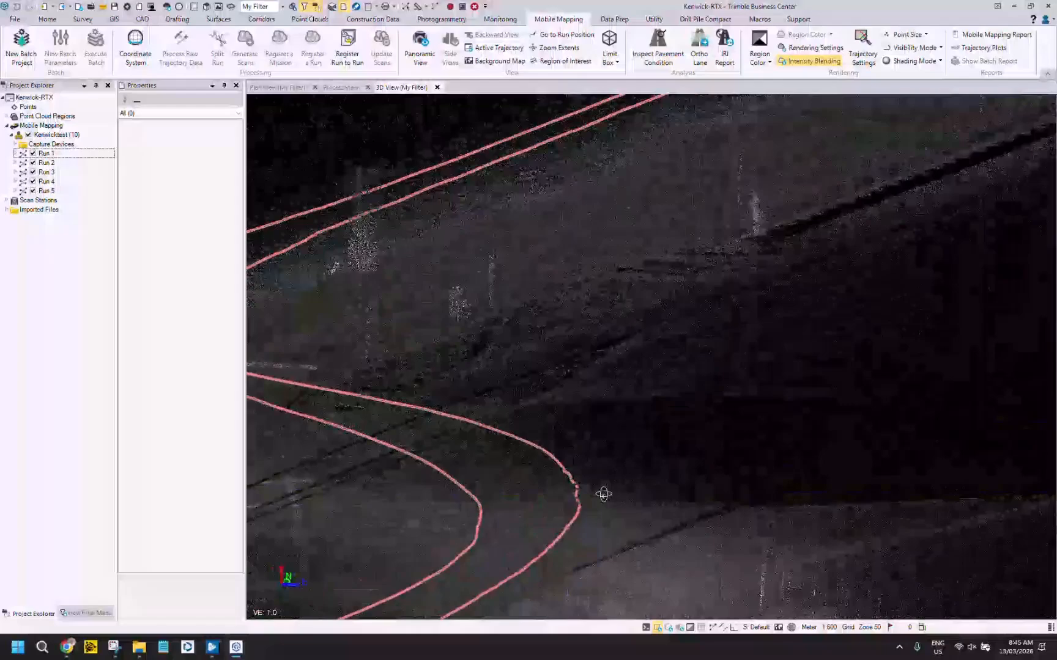
left_click_drag(604, 494, 505, 510)
scroll(593, 307, "down", 7)
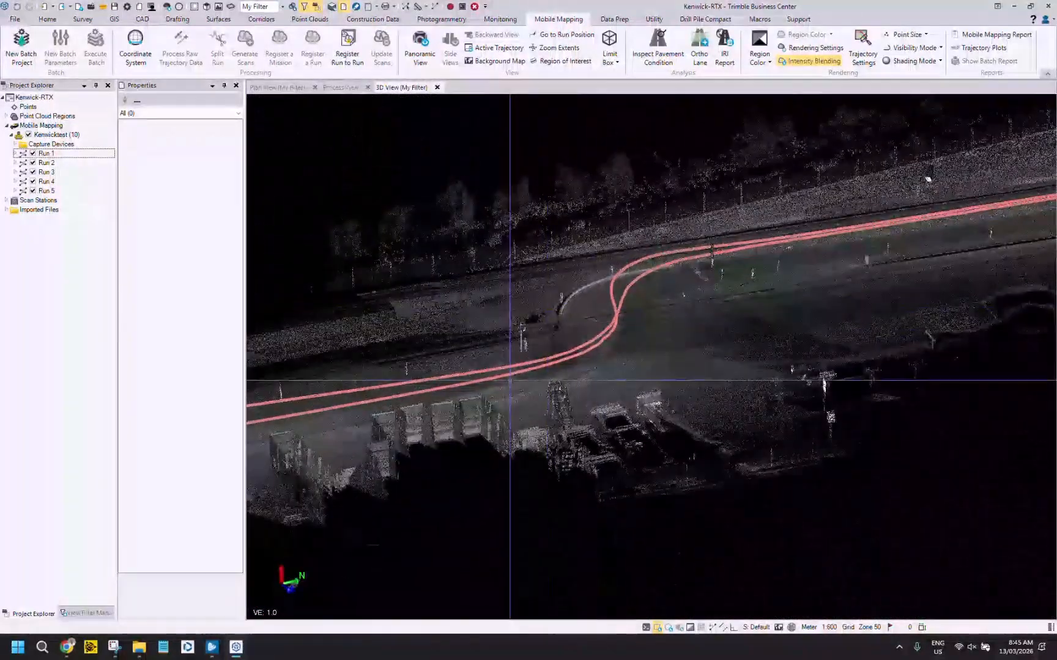
left_click_drag(383, 406, 669, 331)
left_click_drag(511, 371, 608, 460)
left_click_drag(482, 425, 411, 465)
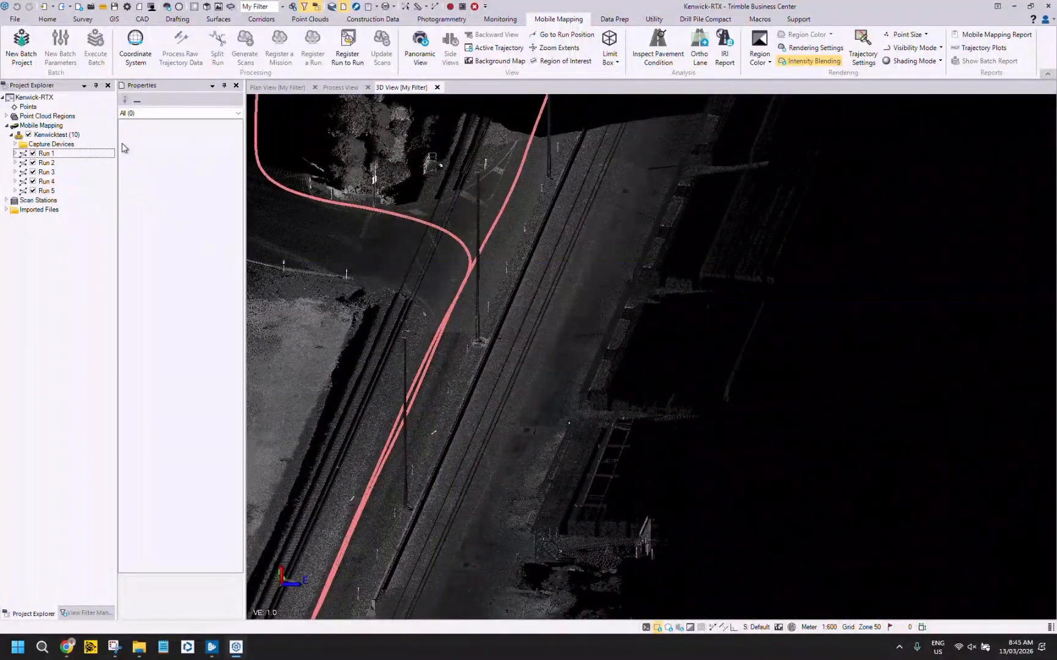
- Save the project with the generated Run 1 scans
left_click(115, 6)
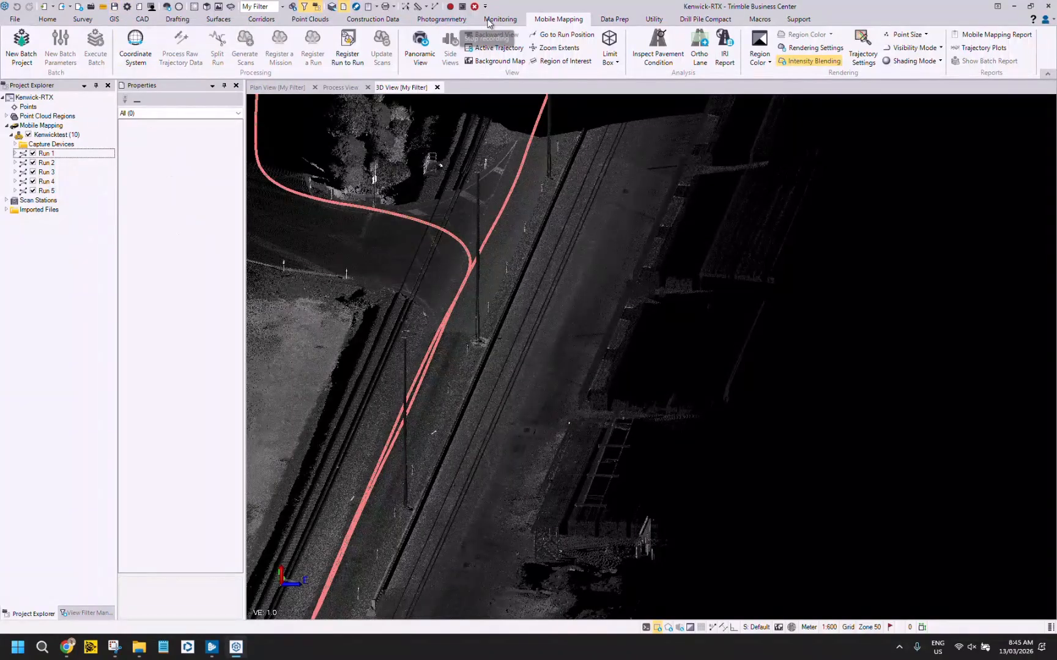